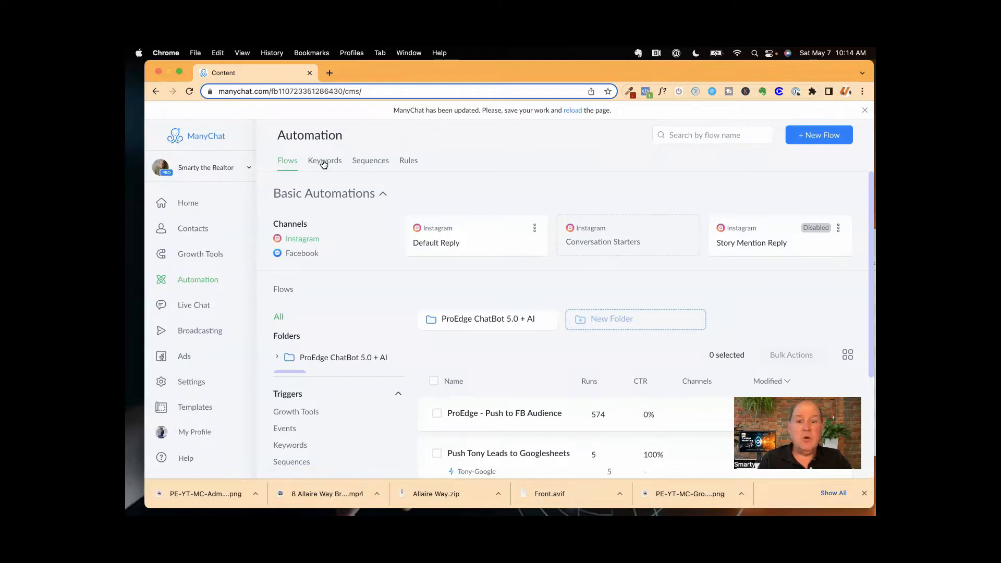
Review the list of existing follow-up sequences in the automation section.
{"action": "left_click", "coordinate": [323, 164]}
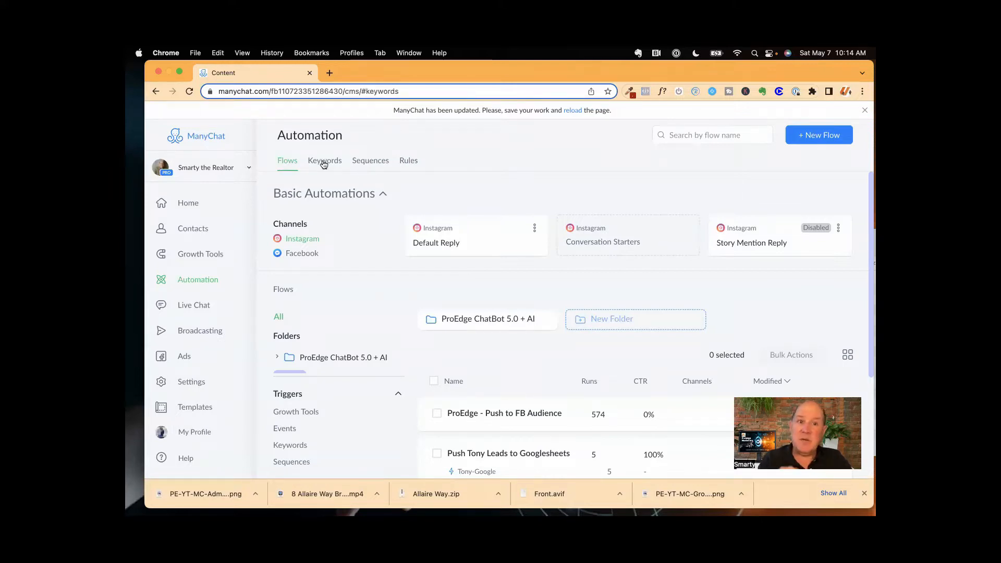
{"action": "left_click", "coordinate": [362, 166]}
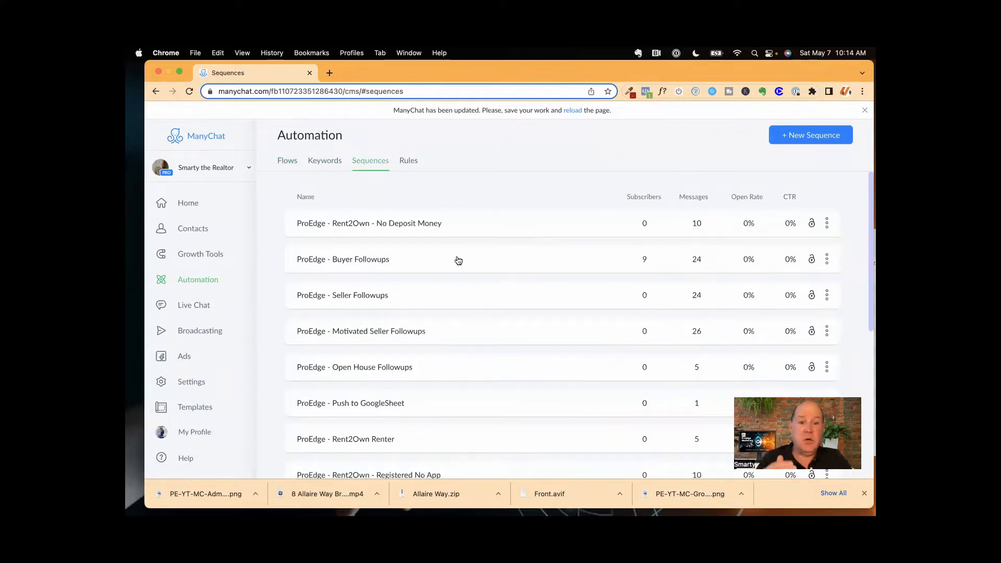
{"action": "scroll", "coordinate": [457, 260], "scroll_direction": "down", "scroll_amount": 3}
{"action": "scroll", "coordinate": [457, 258], "scroll_direction": "down", "scroll_amount": 5}
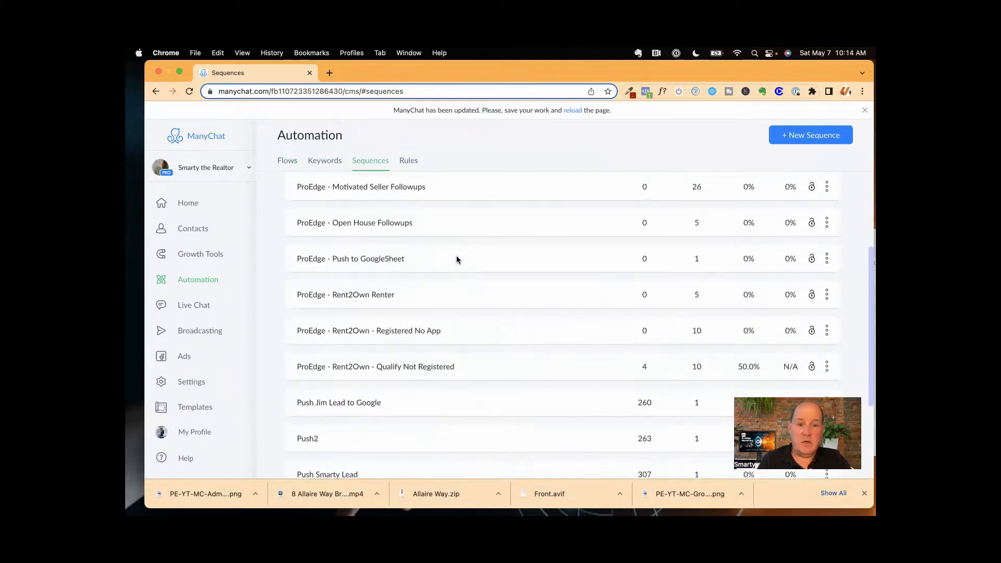
{"action": "scroll", "coordinate": [453, 255], "scroll_direction": "up", "scroll_amount": 2}
{"action": "scroll", "coordinate": [461, 246], "scroll_direction": "up", "scroll_amount": 5}
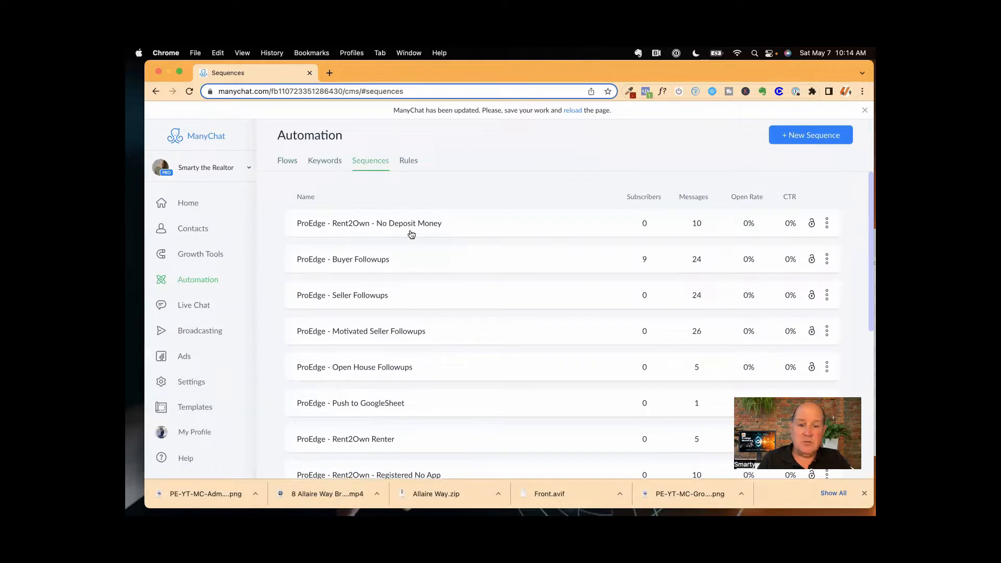
Review the list of existing automation rules.
{"action": "left_click", "coordinate": [409, 162]}
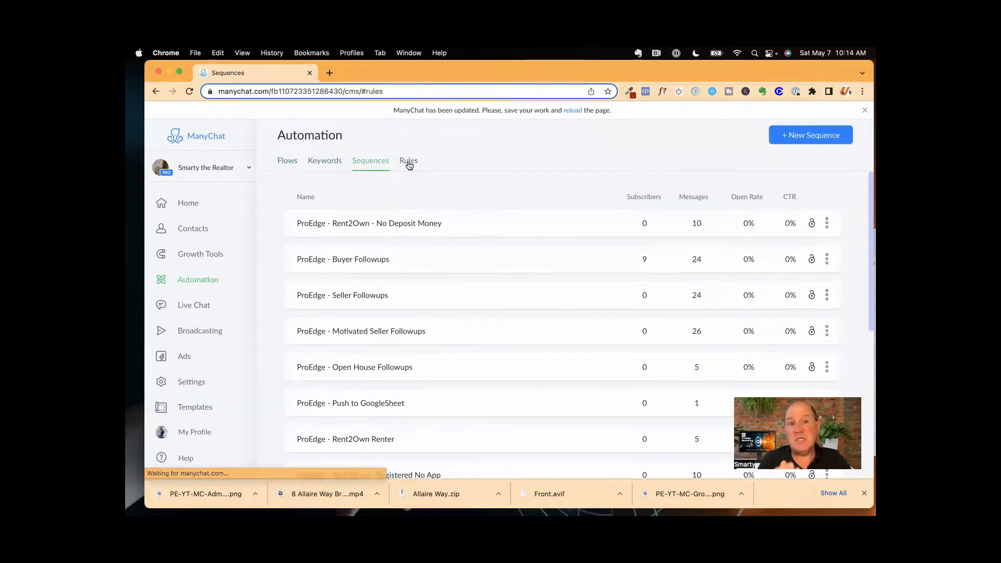
{"action": "scroll", "coordinate": [409, 260], "scroll_direction": "down", "scroll_amount": 1}
{"action": "scroll", "coordinate": [409, 261], "scroll_direction": "down", "scroll_amount": 1}
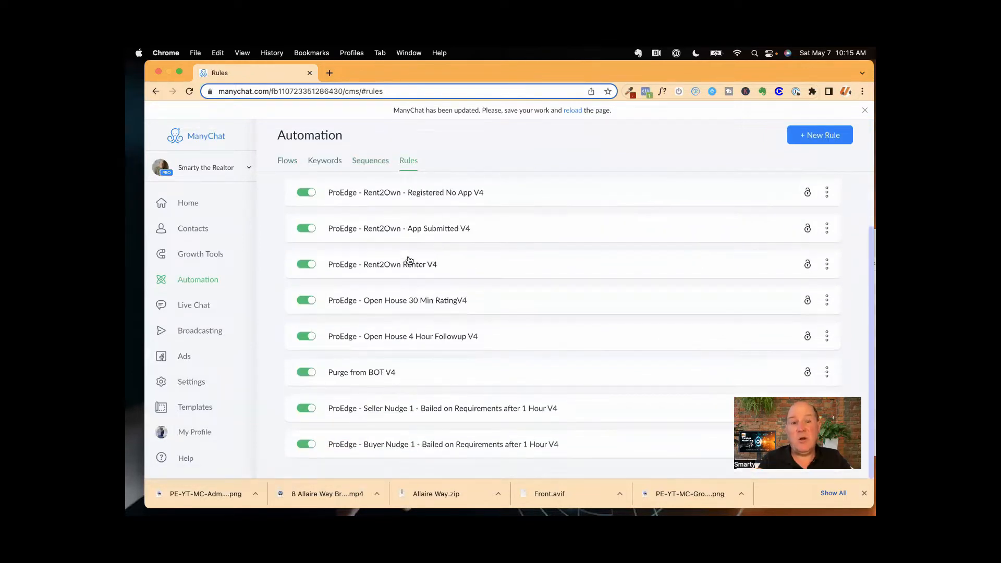
{"action": "scroll", "coordinate": [409, 260], "scroll_direction": "up", "scroll_amount": 2}
{"action": "scroll", "coordinate": [409, 260], "scroll_direction": "down", "scroll_amount": 2}
{"action": "scroll", "coordinate": [409, 260], "scroll_direction": "up", "scroll_amount": 2}
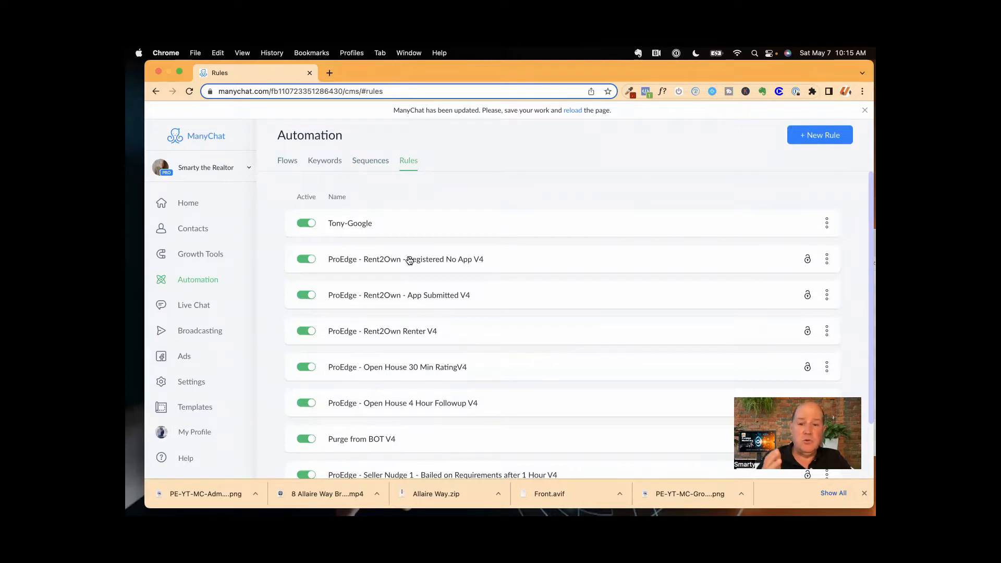
Go to the automation flows and browse the ProEdge ChatBot 5.0 + AI folder, including AI Responses, ending in the parent folder.
{"action": "left_click", "coordinate": [289, 162]}
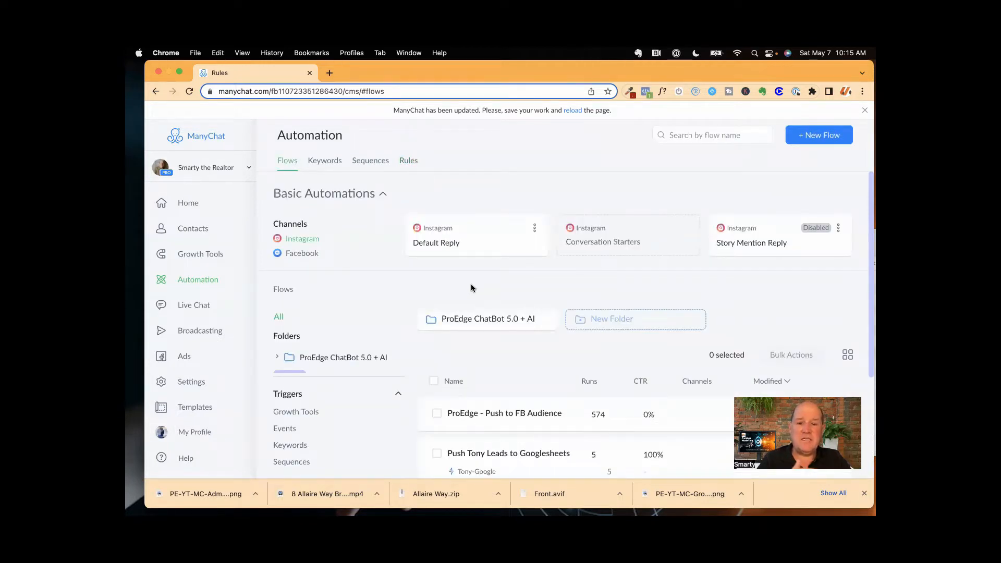
{"action": "scroll", "coordinate": [472, 287], "scroll_direction": "down", "scroll_amount": 3}
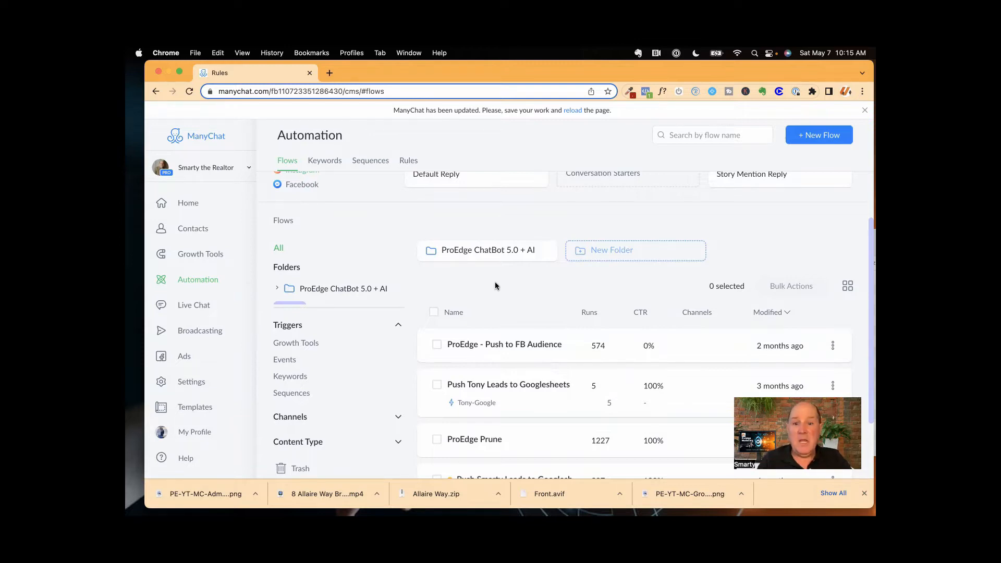
{"action": "scroll", "coordinate": [495, 284], "scroll_direction": "up", "scroll_amount": 2}
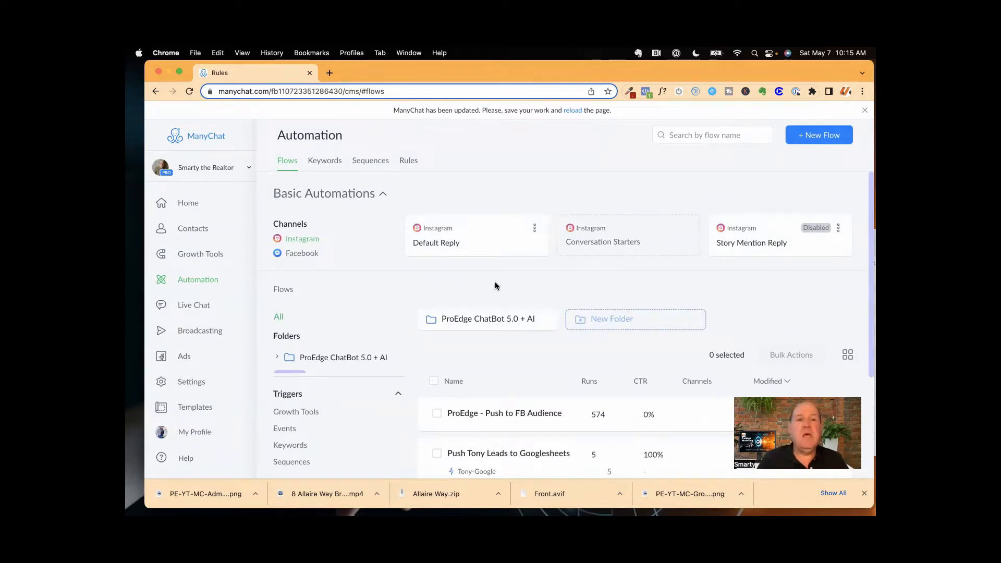
{"action": "left_click", "coordinate": [491, 320]}
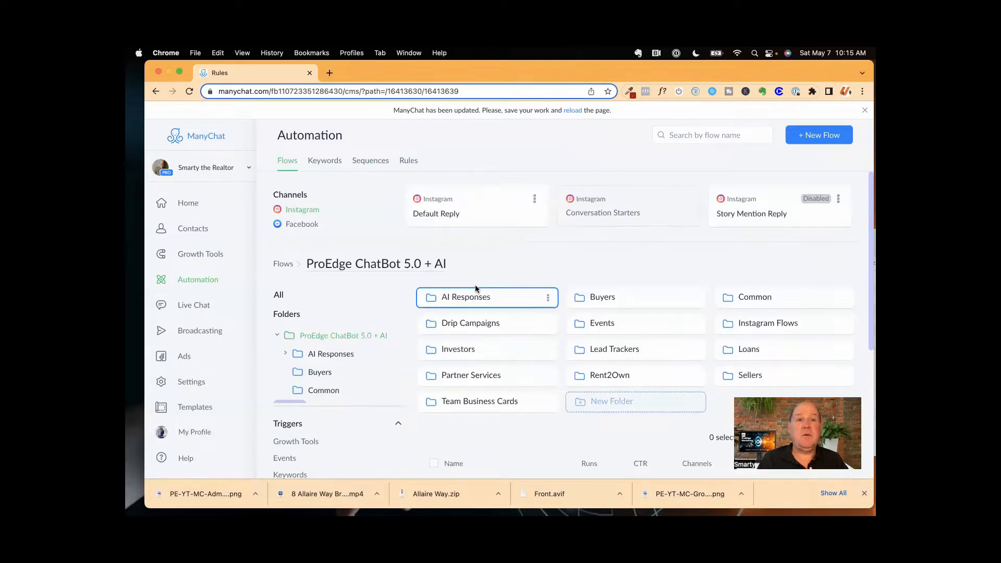
{"action": "scroll", "coordinate": [474, 284], "scroll_direction": "down", "scroll_amount": 2}
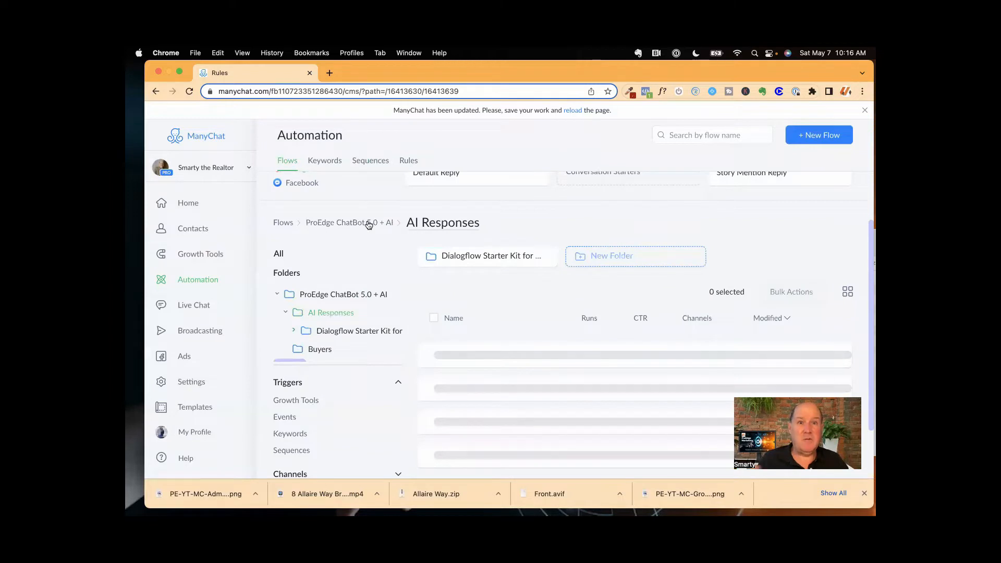
{"action": "left_click", "coordinate": [369, 223]}
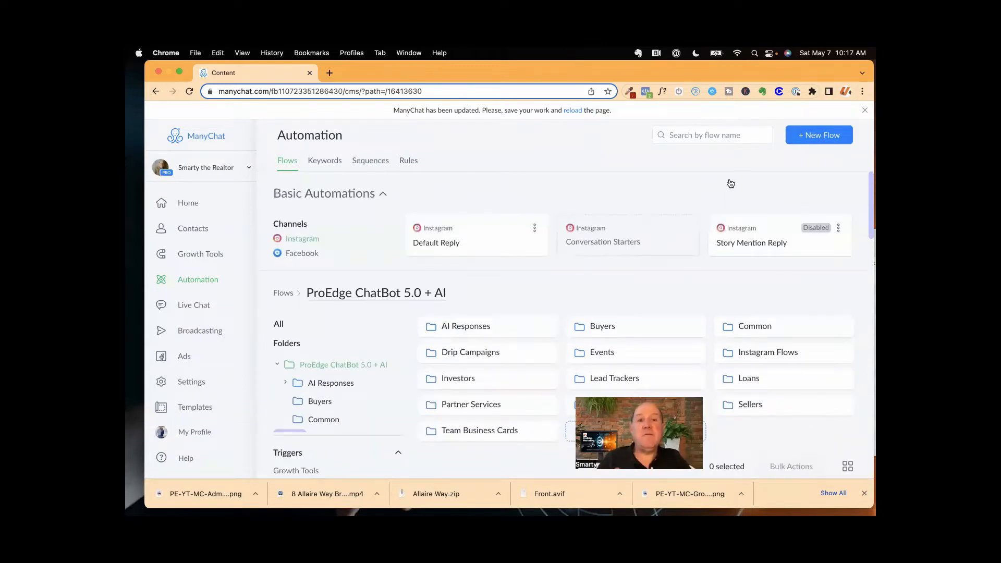
Create a new flow named "Proedge Buyer TEST" in the ProEdge ChatBot 5.0 + AI folder.
{"action": "left_click", "coordinate": [833, 137]}
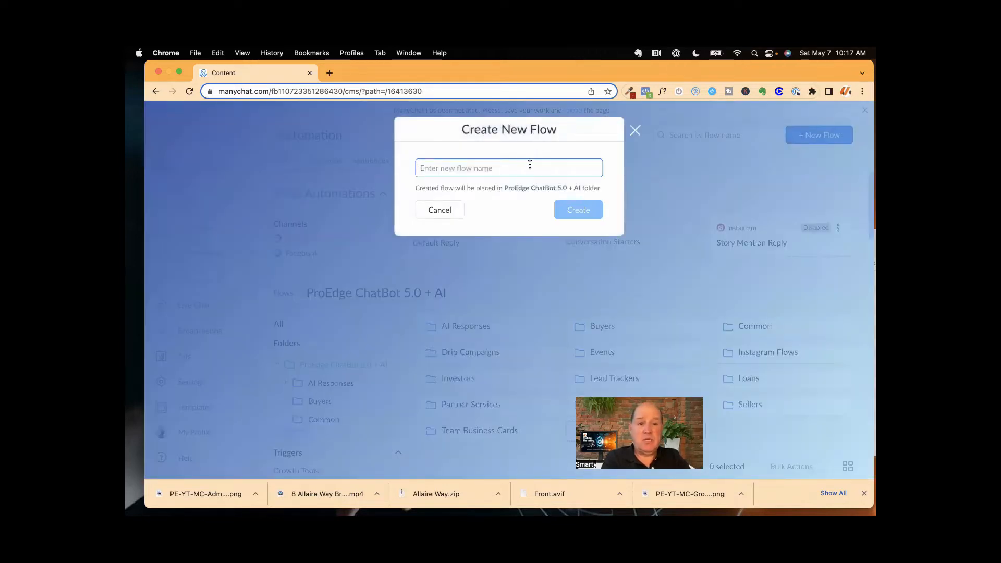
{"action": "type", "text": "Proedge "}
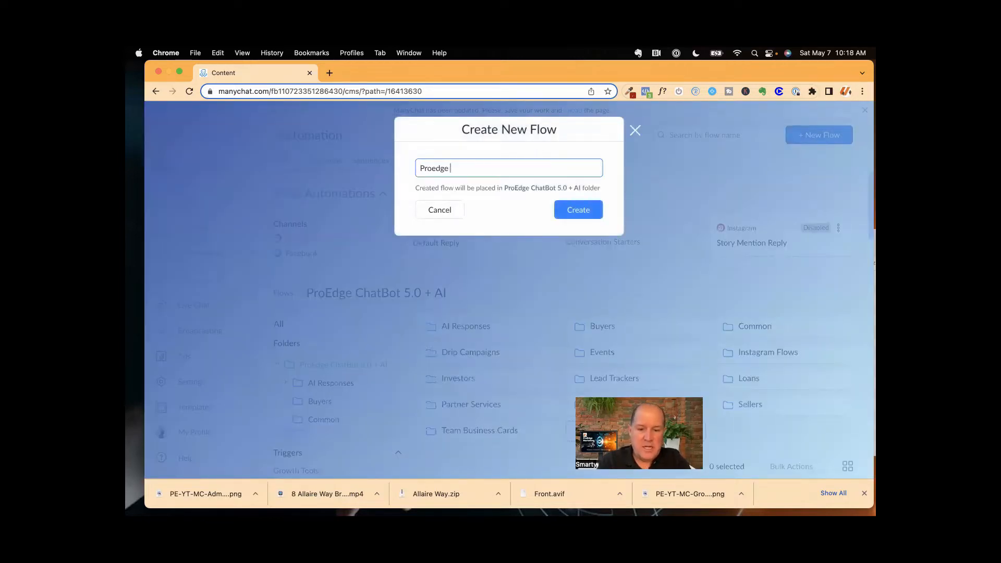
{"action": "type", "text": "Buyer TEST"}
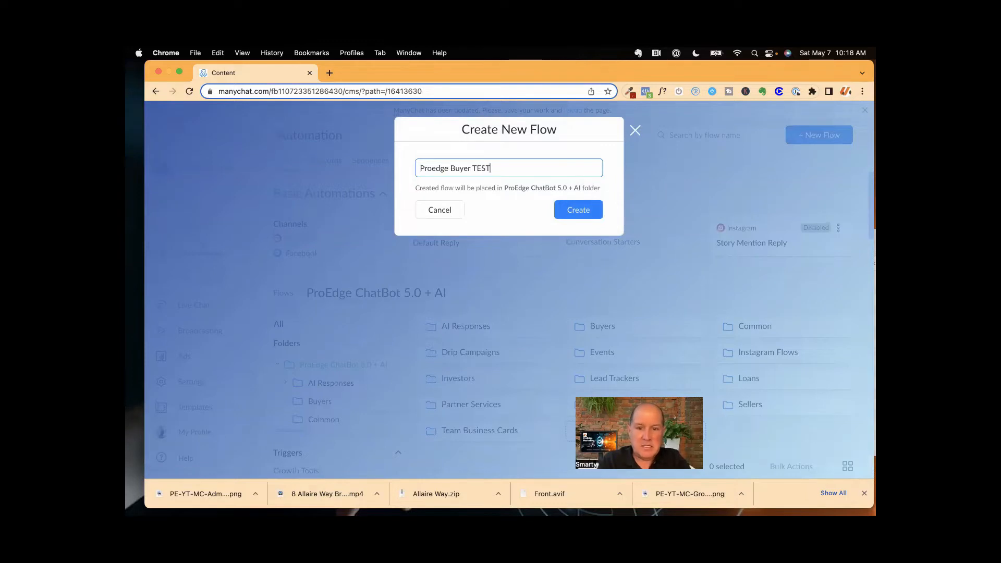
{"action": "left_click", "coordinate": [578, 210]}
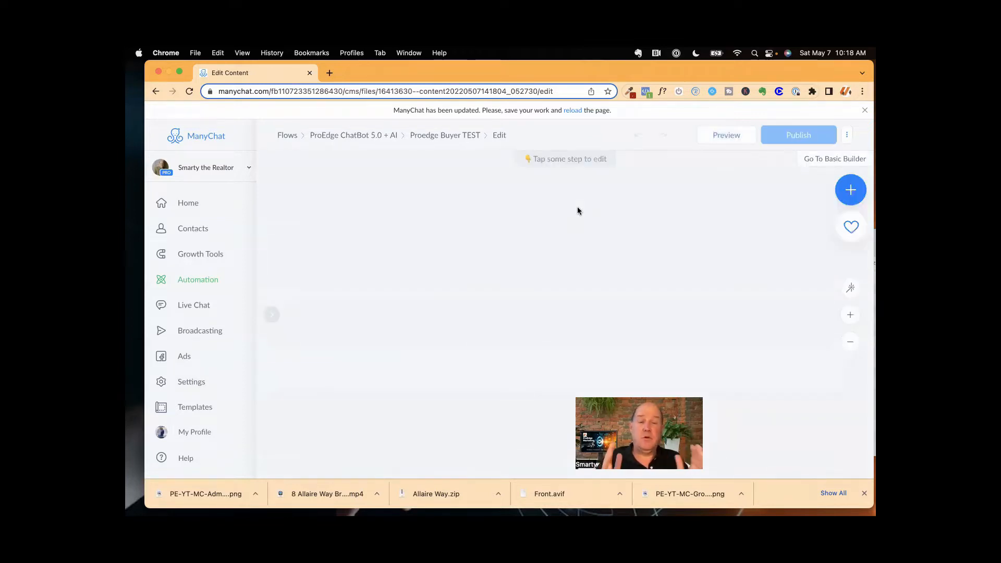
Choose Messenger as the first step of the new flow.
{"action": "scroll", "coordinate": [560, 305], "scroll_direction": "down", "scroll_amount": 10}
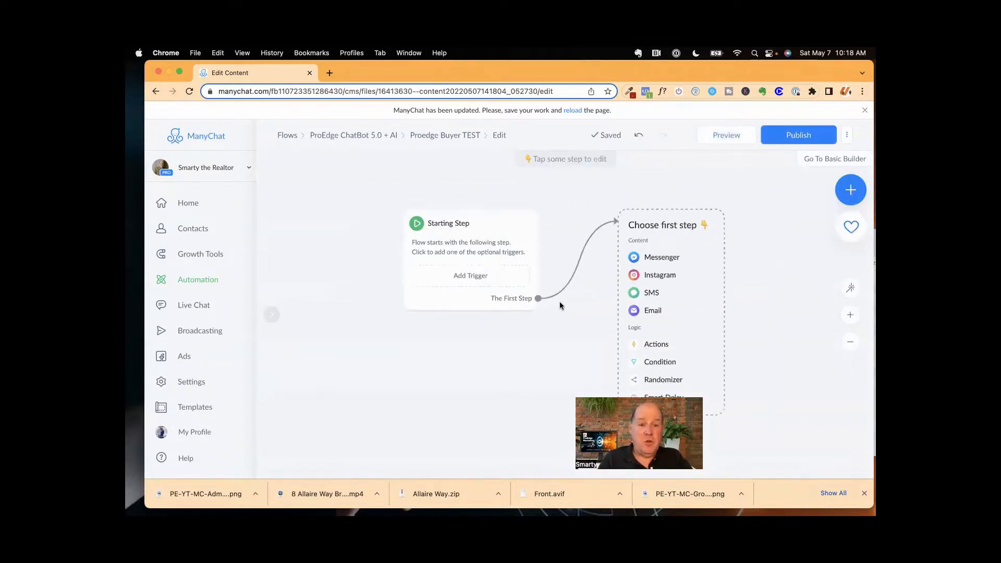
{"action": "scroll", "coordinate": [560, 305], "scroll_direction": "up", "scroll_amount": 8}
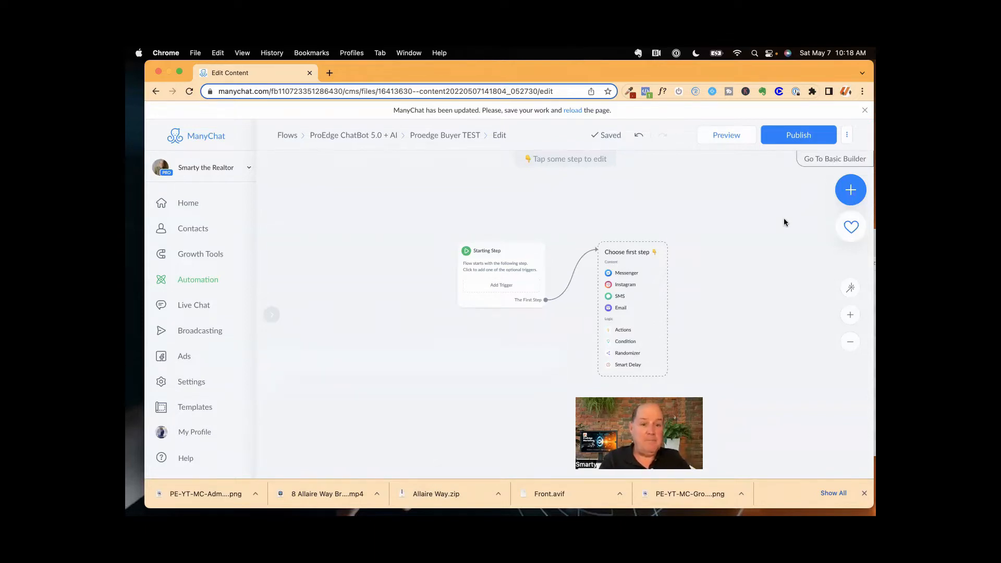
{"action": "left_click_drag", "start_coordinate": [753, 245], "coordinate": [706, 209]}
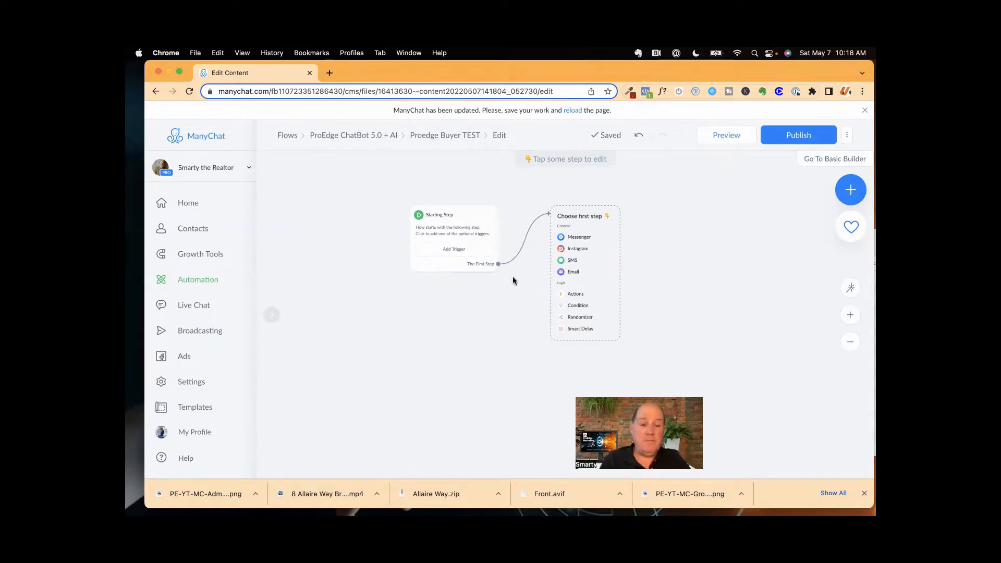
{"action": "scroll", "coordinate": [530, 270], "scroll_direction": "up", "scroll_amount": 3}
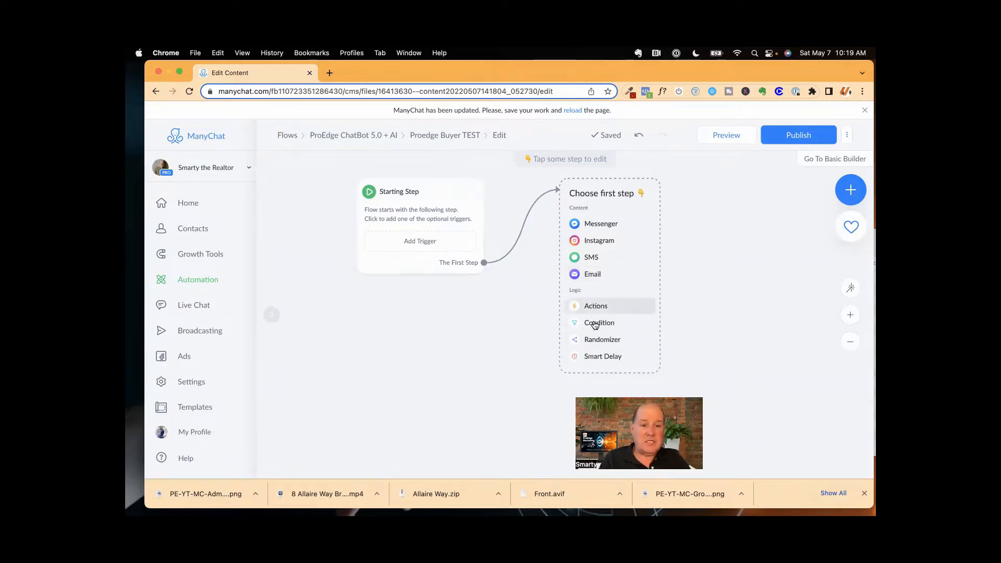
{"action": "left_click", "coordinate": [603, 224]}
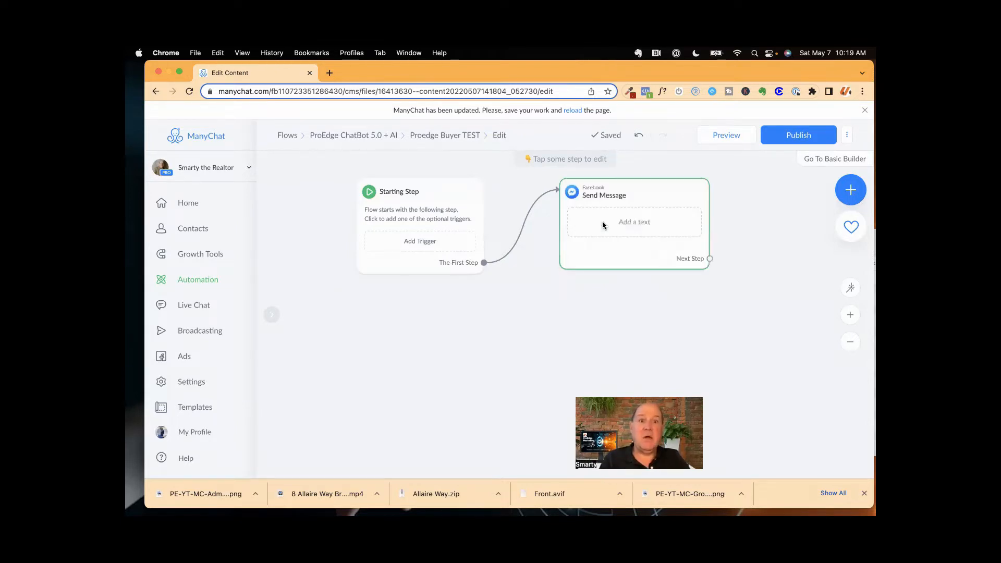
Rename the Messenger Send Message step as "Intro".
{"action": "left_click", "coordinate": [638, 182]}
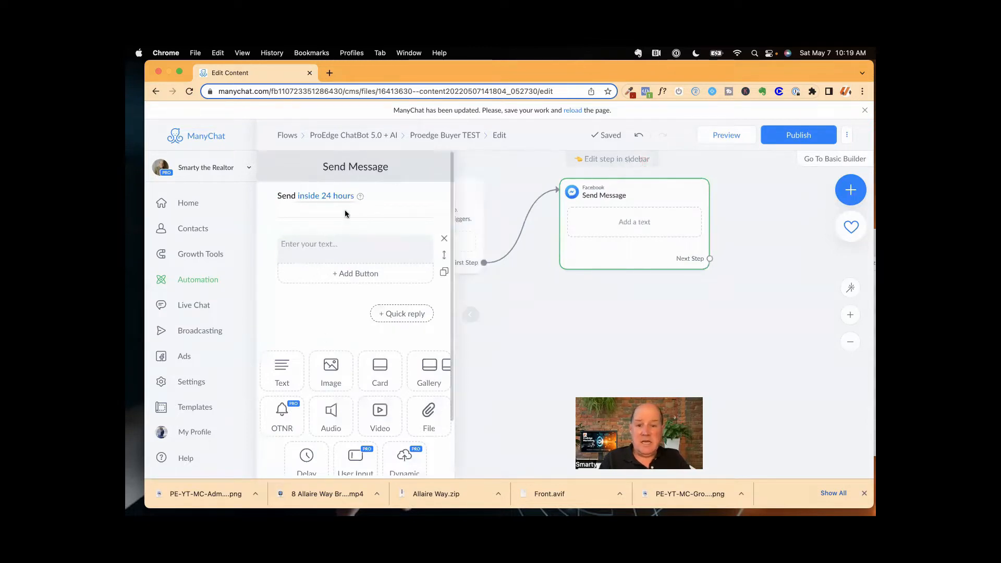
{"action": "left_click", "coordinate": [352, 171]}
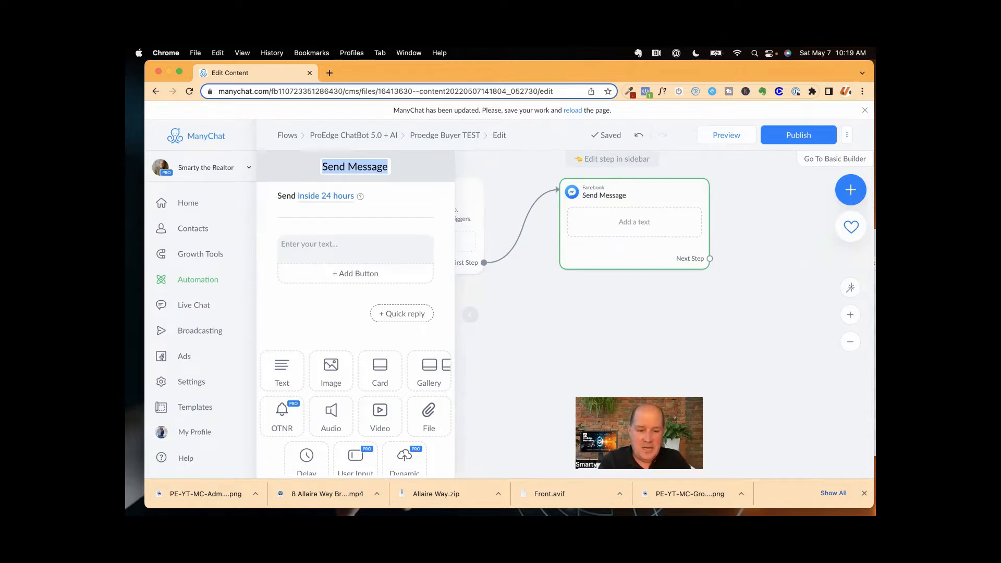
{"action": "type", "text": "Intro"}
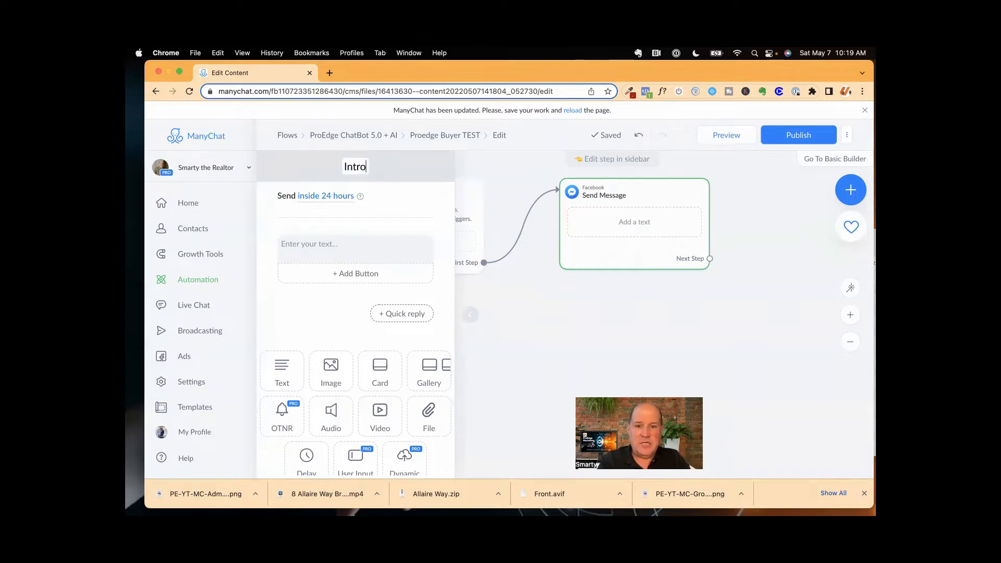
Start the Intro message text with "Hi" followed by the First Name system field.
{"action": "left_click", "coordinate": [323, 244]}
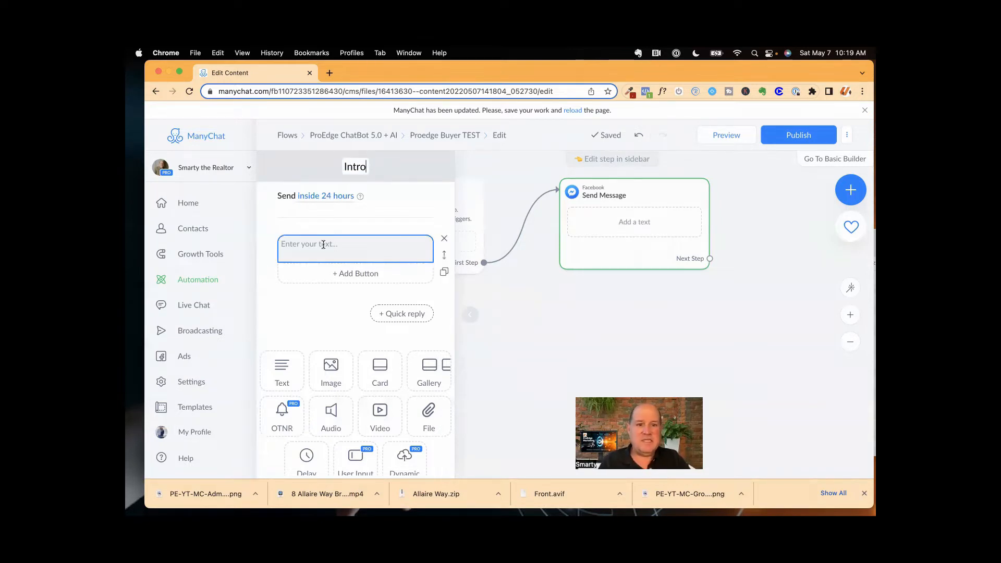
{"action": "left_click", "coordinate": [323, 244]}
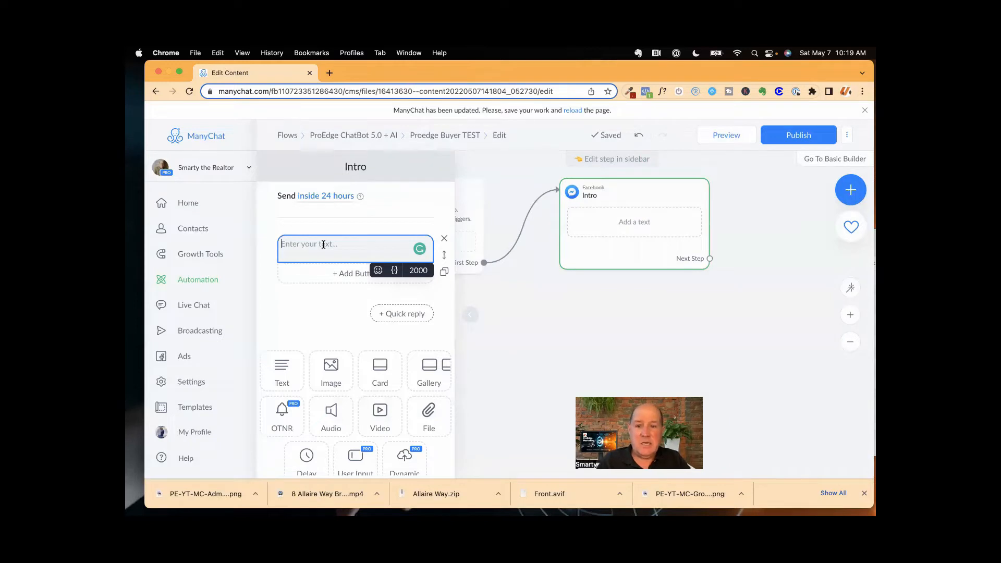
{"action": "type", "text": "Hi"}
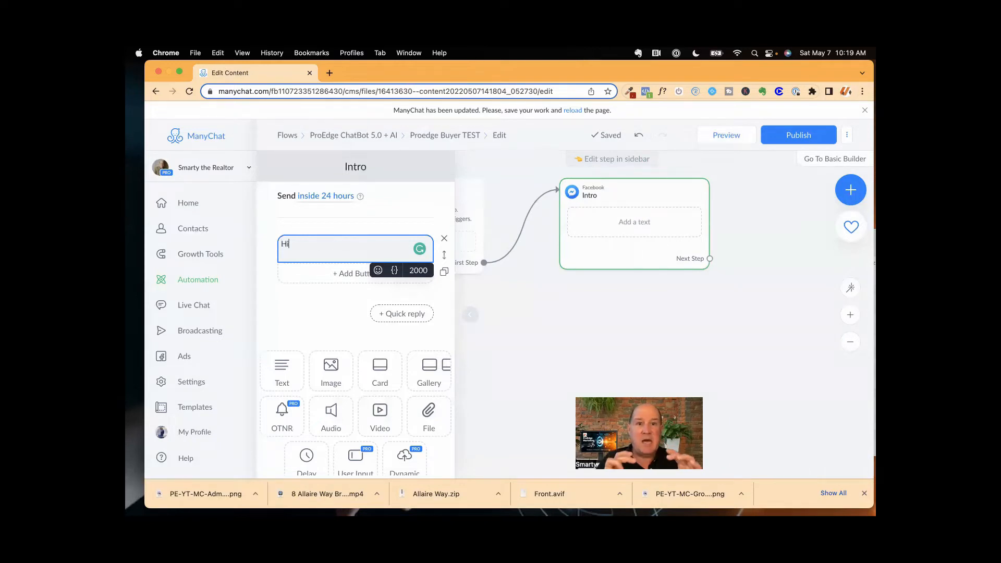
{"action": "left_click", "coordinate": [396, 274]}
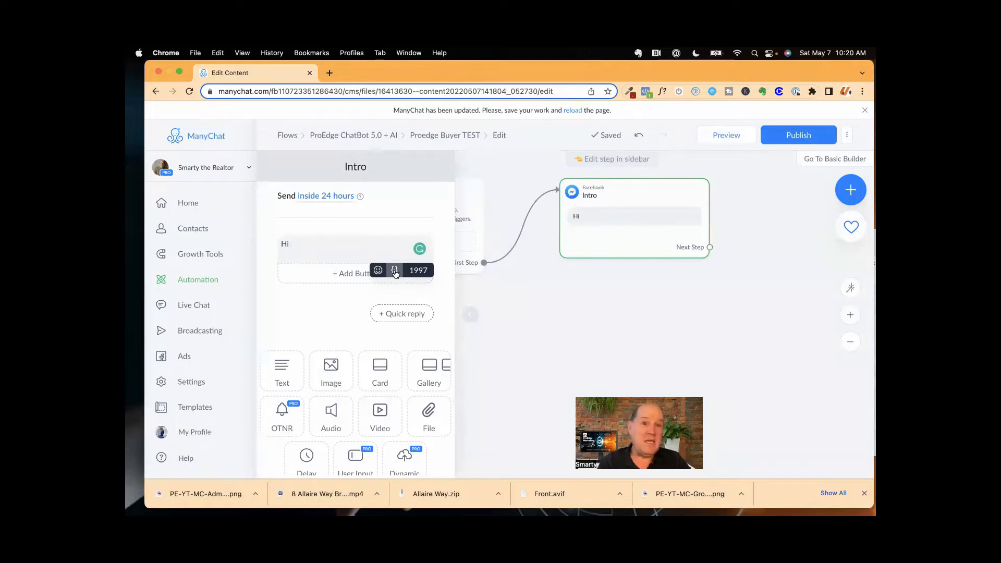
{"action": "left_click", "coordinate": [395, 270]}
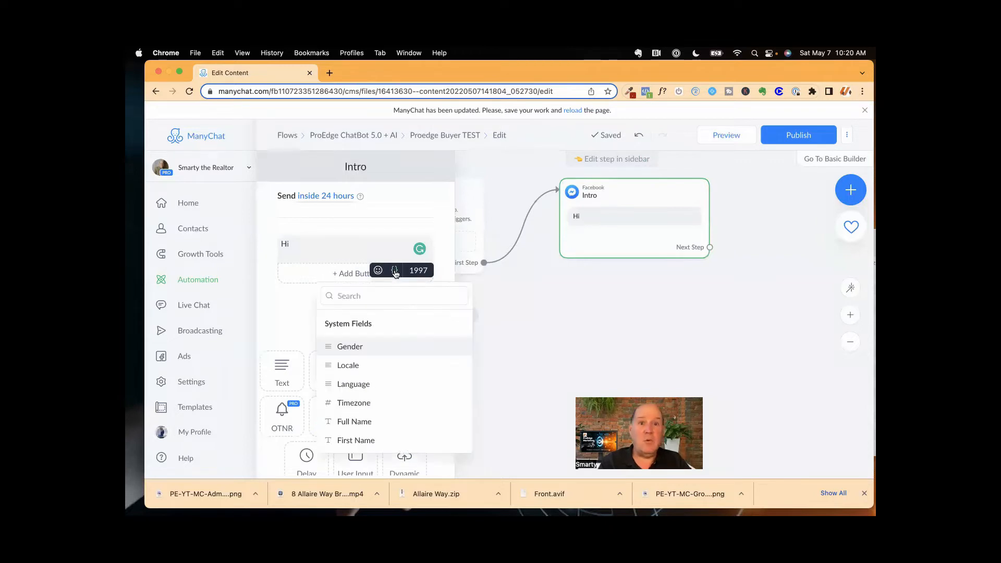
{"action": "left_click", "coordinate": [381, 295]}
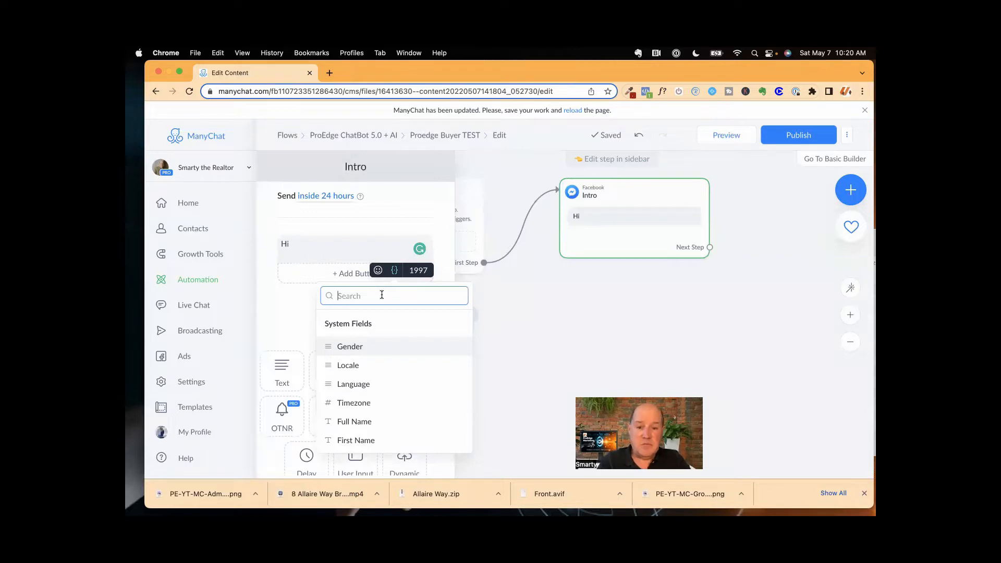
{"action": "type", "text": "Fir"}
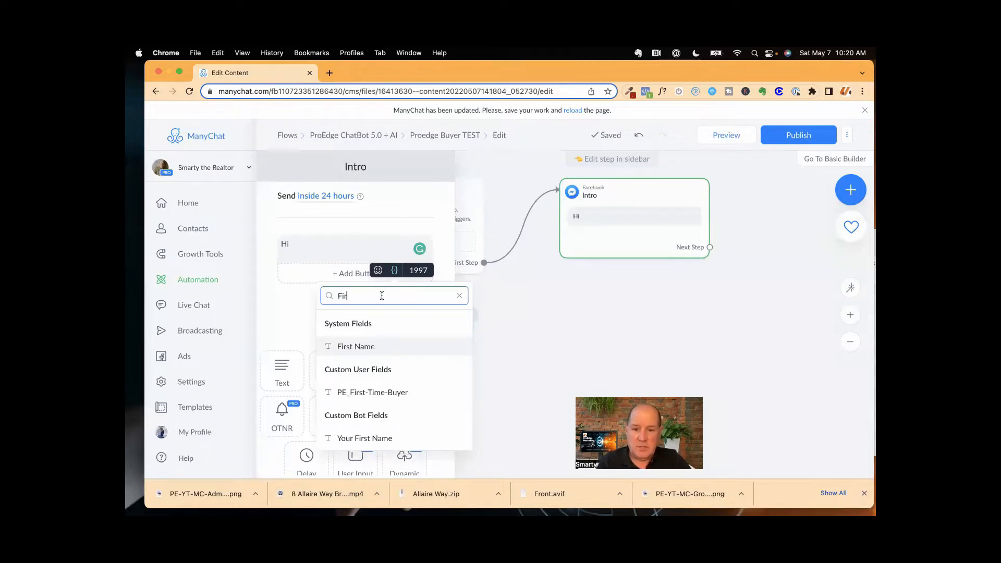
{"action": "left_click", "coordinate": [363, 345]}
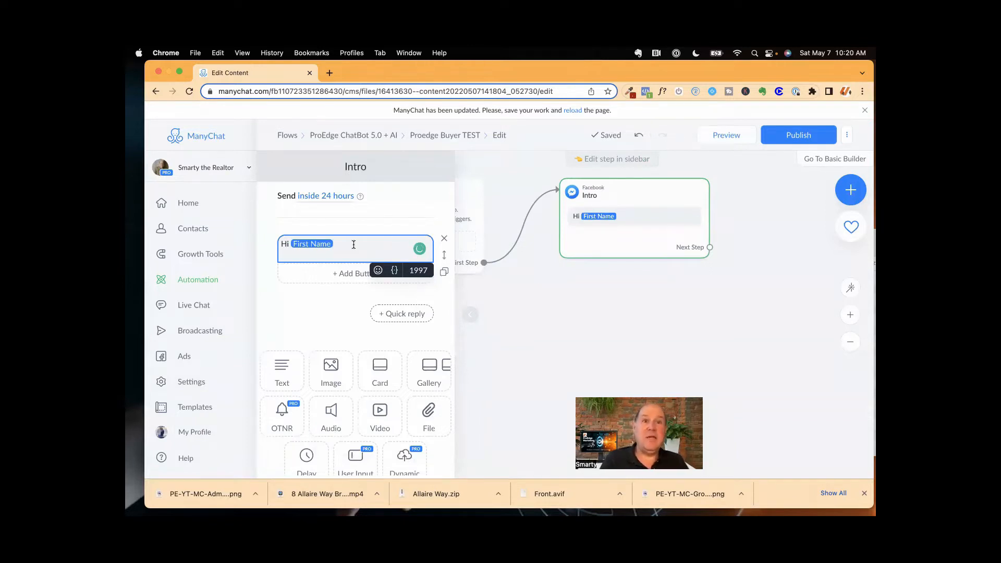
Finish the Intro greeting by adding ". How are you?" after the First Name field.
{"action": "type", "text": ". "}
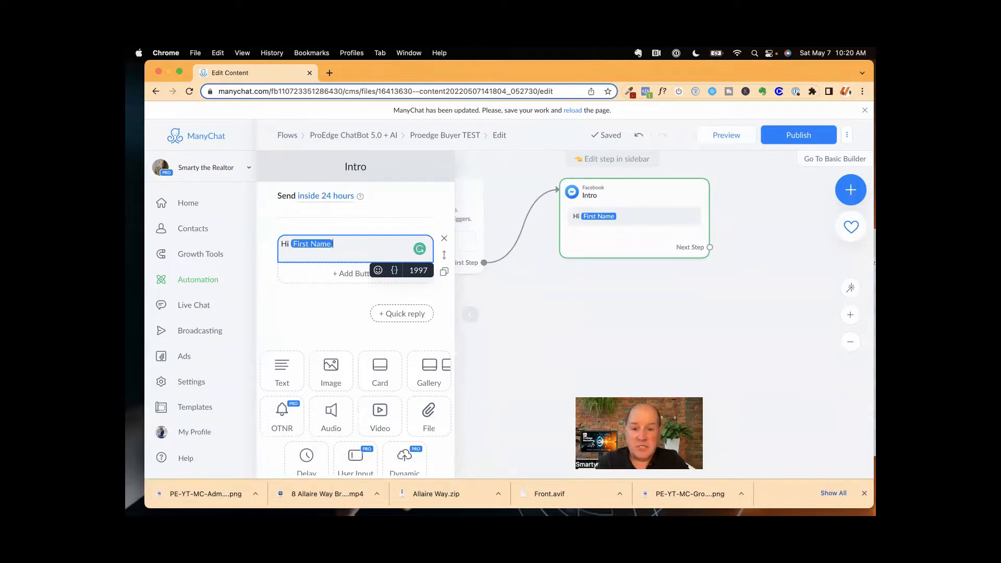
{"action": "type", "text": "How ar"}
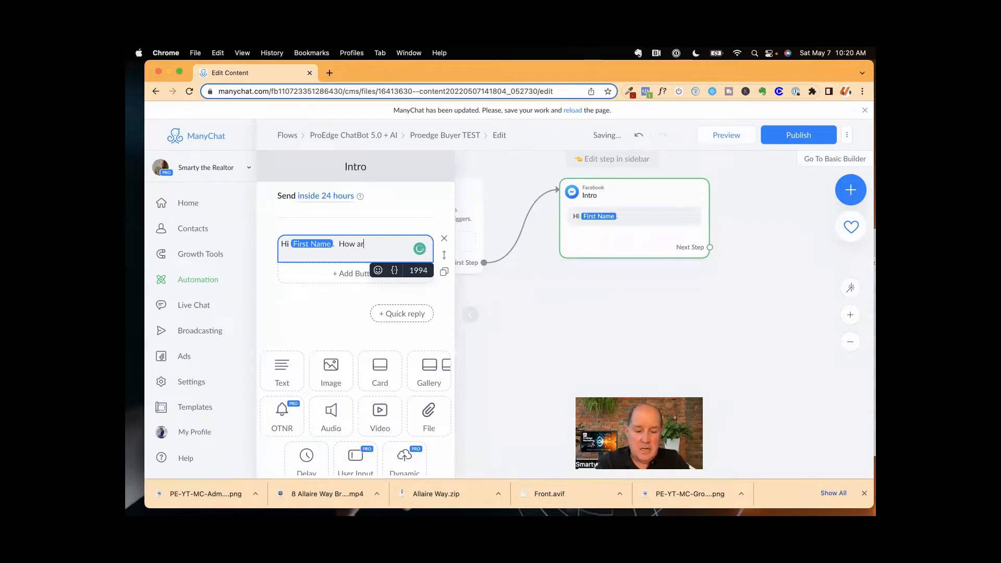
{"action": "type", "text": "e you?"}
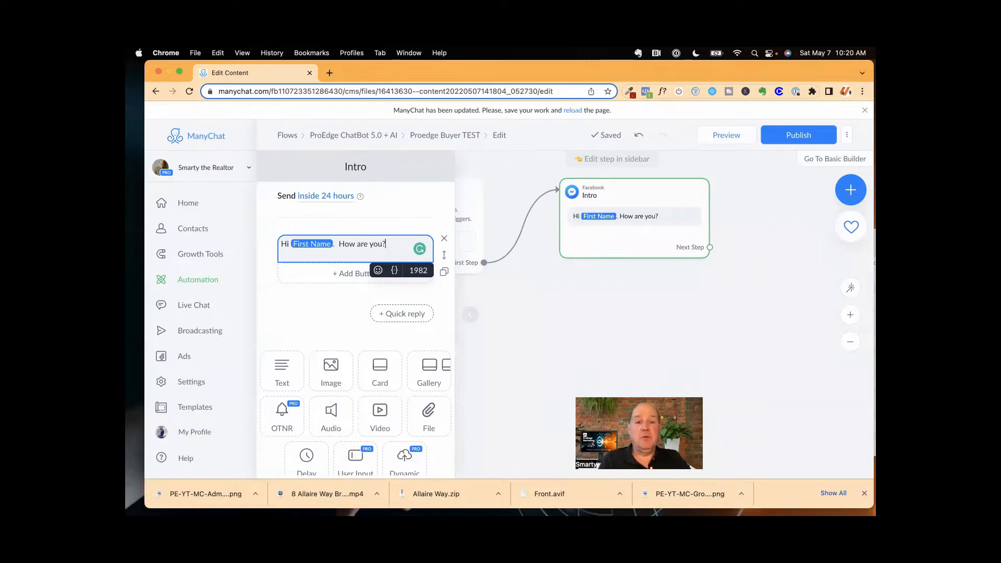
{"action": "left_click", "coordinate": [293, 311]}
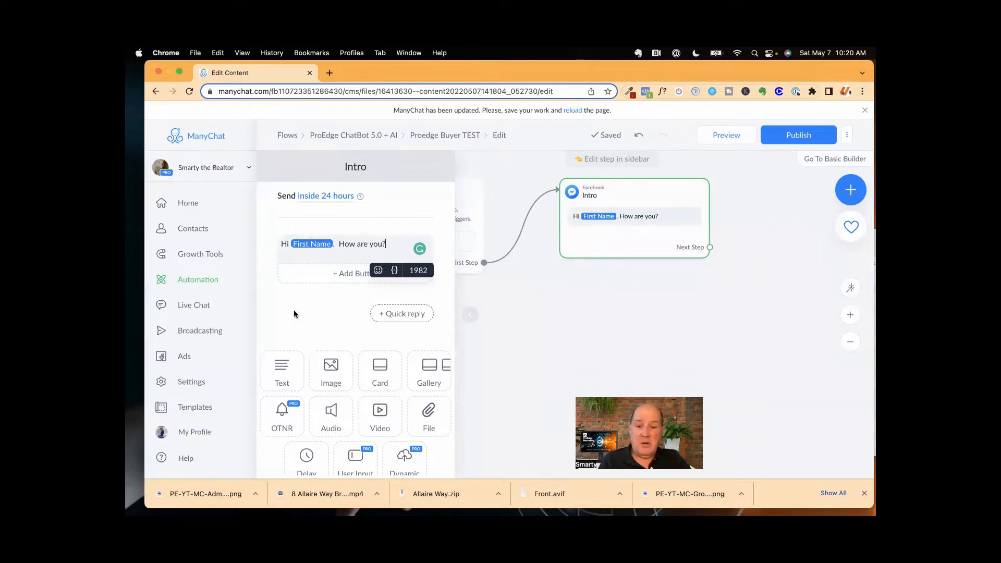
Add a File block with Smarty-Relocation Certification 6-2021.pdf to the Intro message and delete that block again.
{"action": "scroll", "coordinate": [294, 313], "scroll_direction": "down", "scroll_amount": 3}
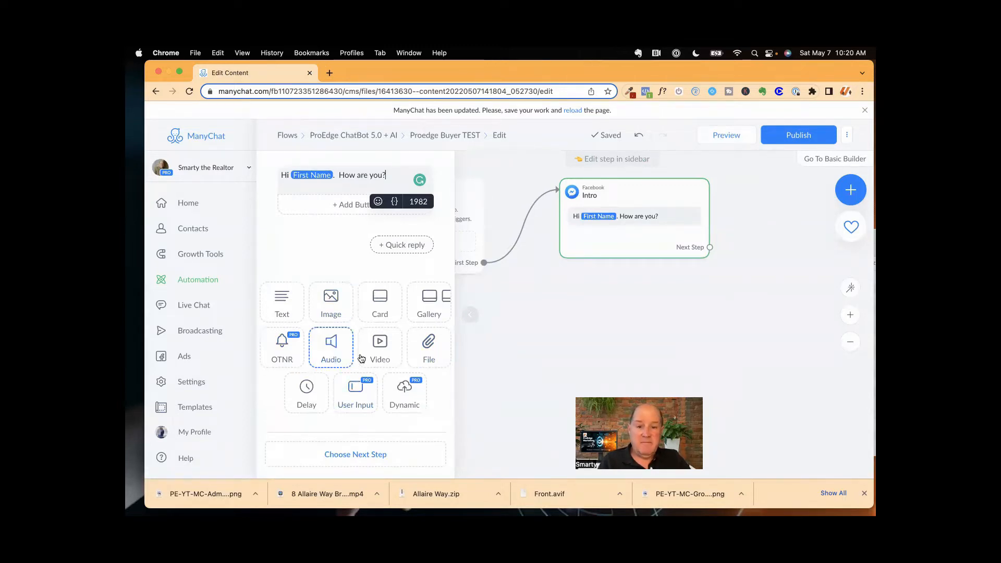
{"action": "left_click", "coordinate": [427, 346]}
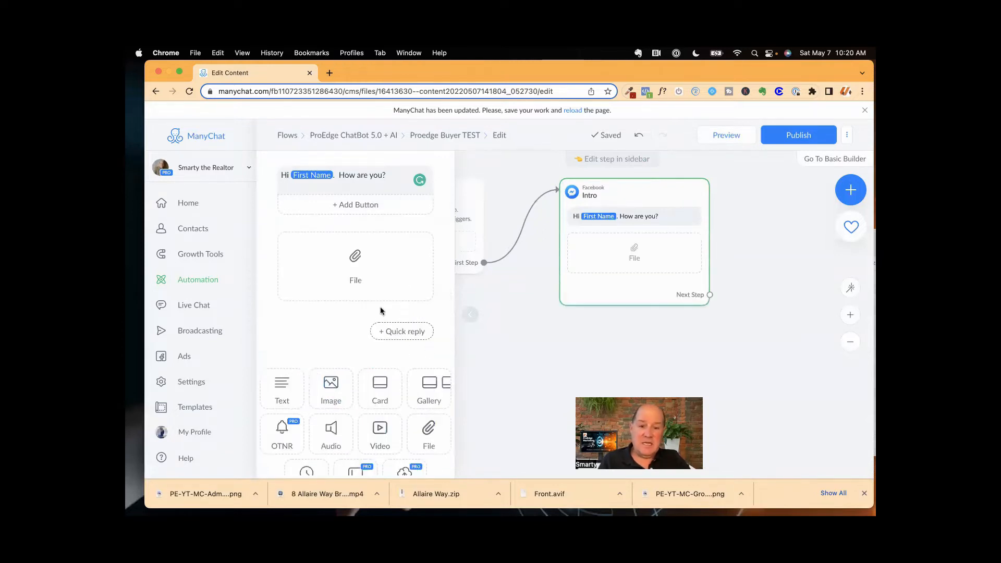
{"action": "left_click", "coordinate": [353, 255]}
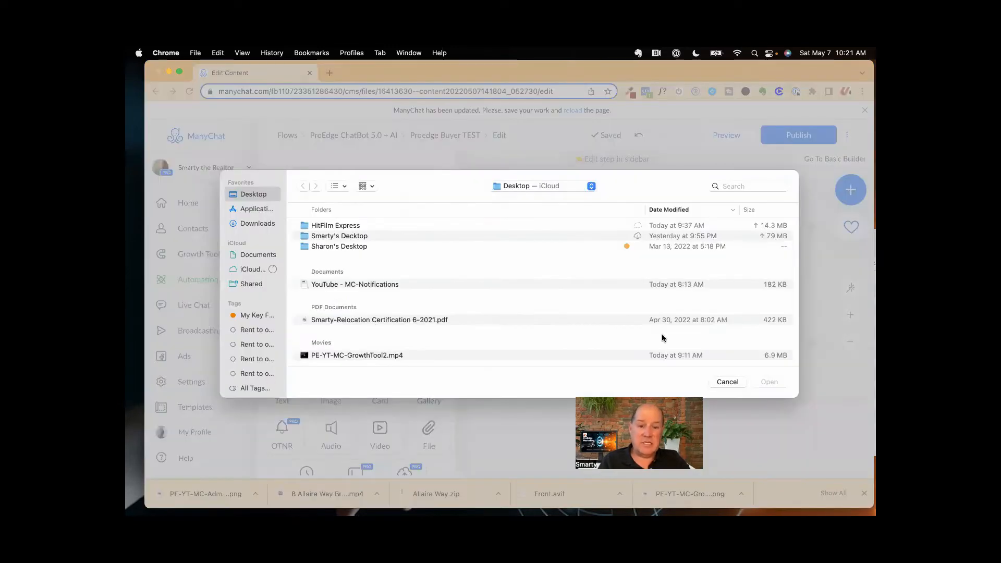
{"action": "left_click", "coordinate": [672, 320]}
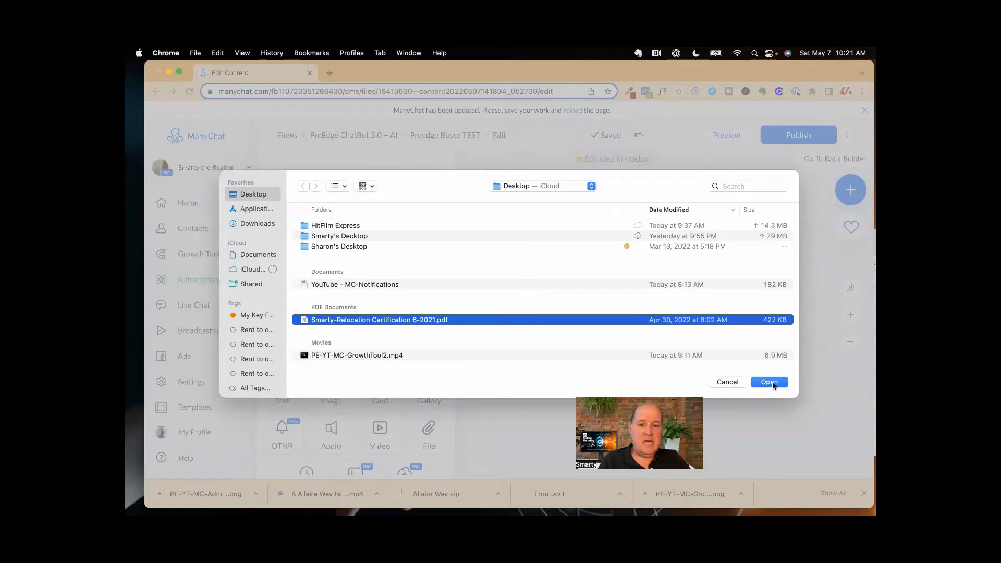
{"action": "left_click", "coordinate": [770, 383]}
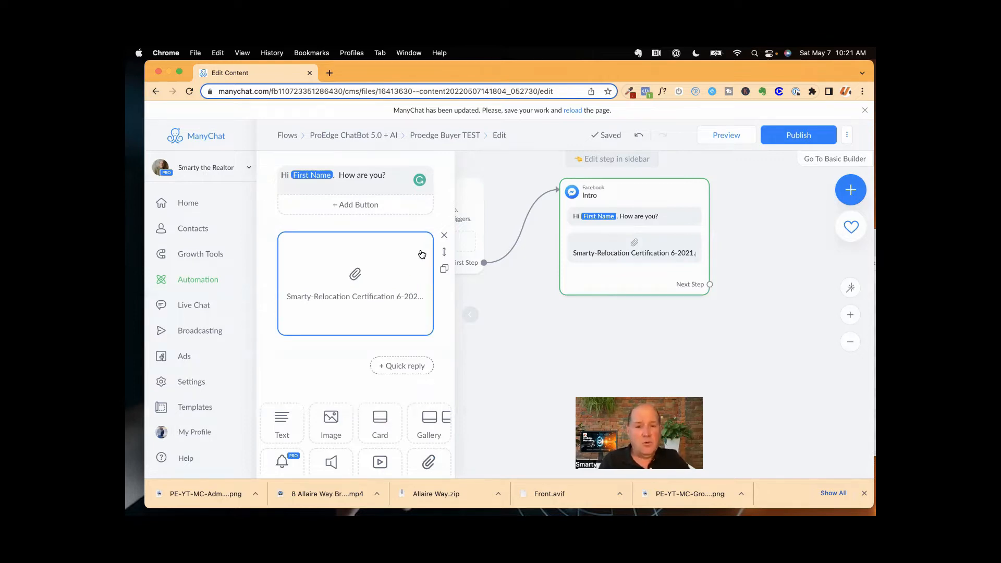
{"action": "left_click", "coordinate": [445, 235]}
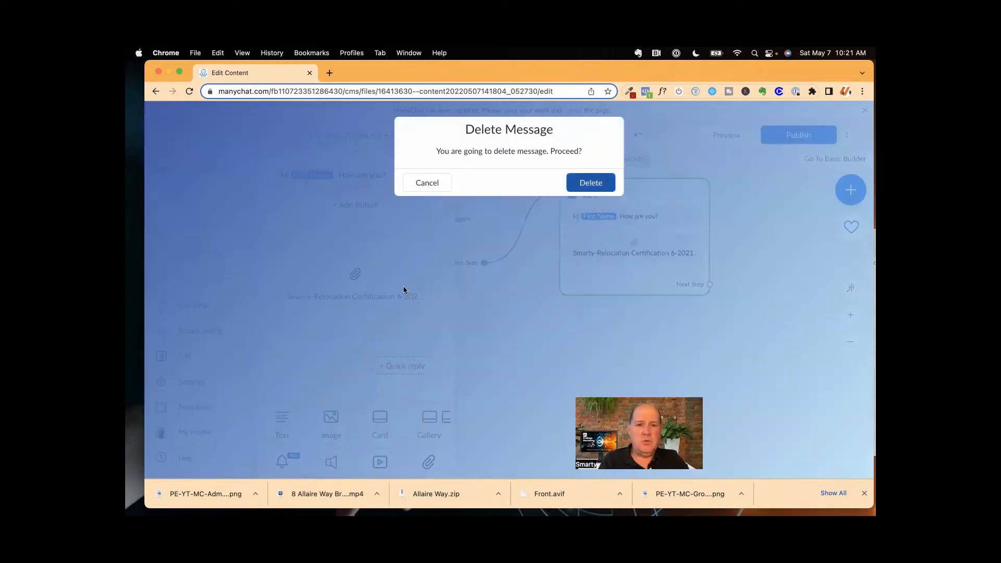
{"action": "left_click", "coordinate": [391, 302]}
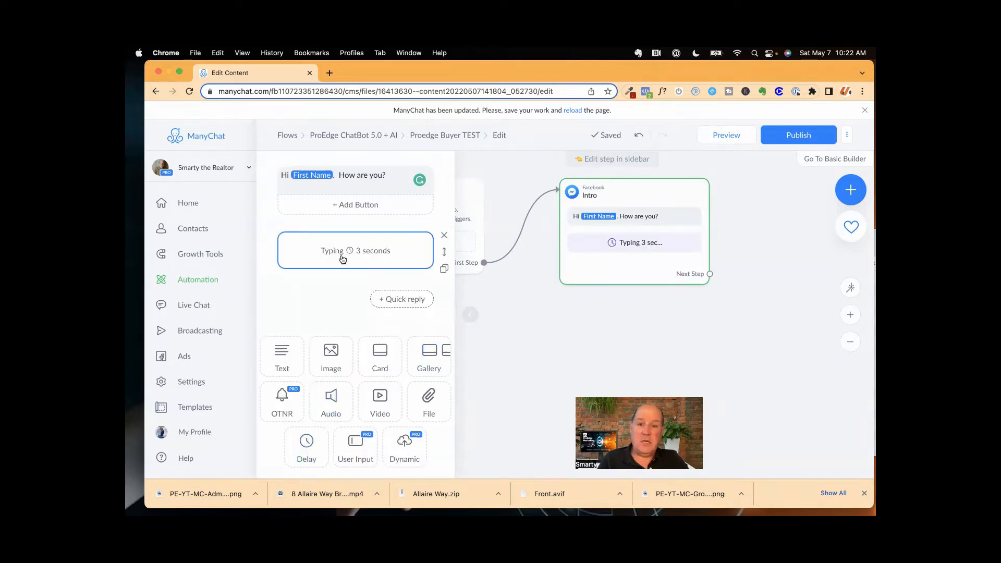
Set the delay below the greeting to 2 seconds and turn off showing "typing..." during it.
{"action": "left_click", "coordinate": [394, 251]}
{"action": "left_click", "coordinate": [485, 251]}
{"action": "left_click", "coordinate": [486, 251]}
{"action": "left_click", "coordinate": [485, 251]}
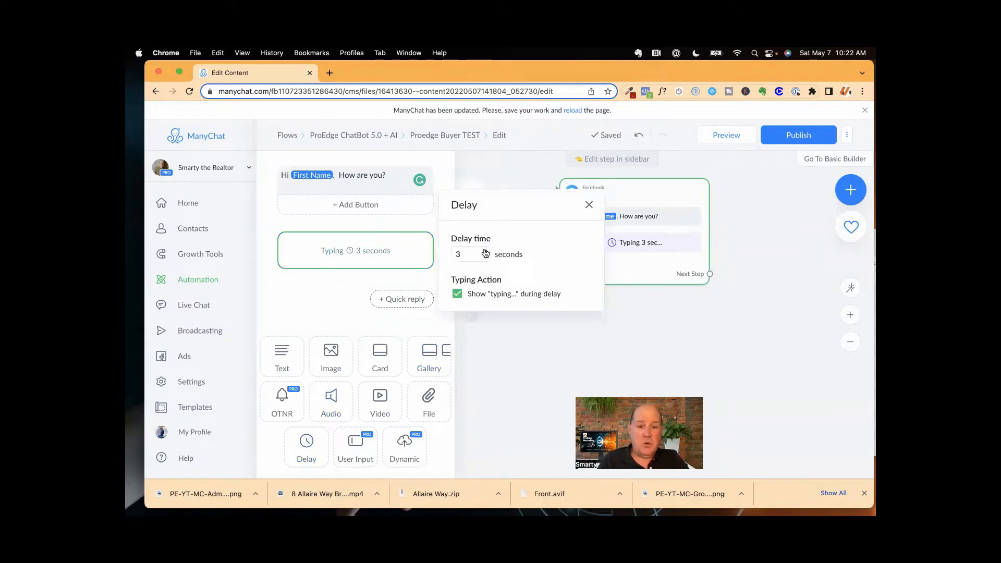
{"action": "left_click", "coordinate": [486, 252]}
{"action": "left_click", "coordinate": [486, 251]}
{"action": "left_click", "coordinate": [486, 257]}
{"action": "left_click", "coordinate": [486, 258]}
{"action": "left_click", "coordinate": [486, 257]}
{"action": "left_click", "coordinate": [486, 258]}
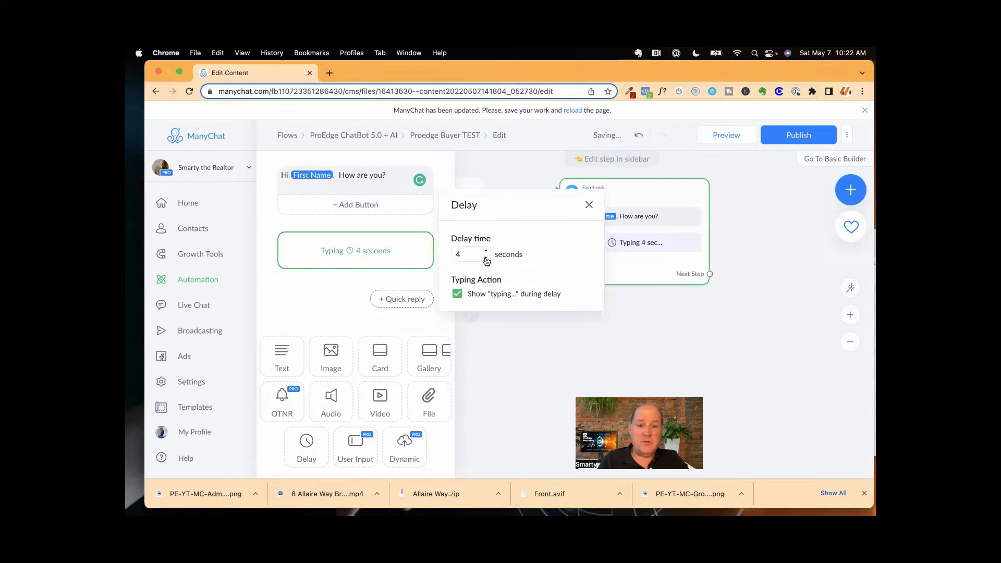
{"action": "left_click", "coordinate": [486, 258]}
{"action": "left_click", "coordinate": [496, 295]}
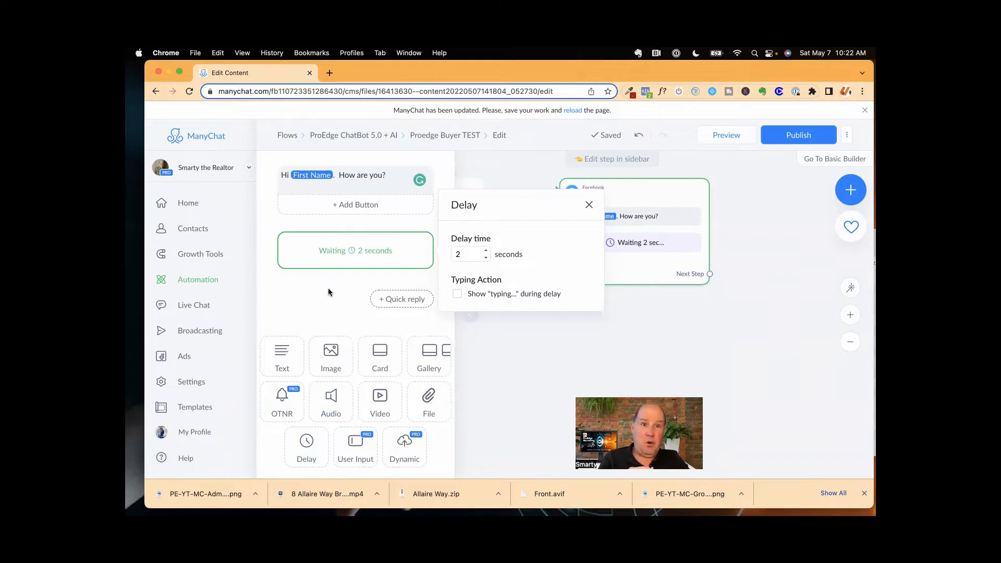
{"action": "left_click", "coordinate": [431, 274]}
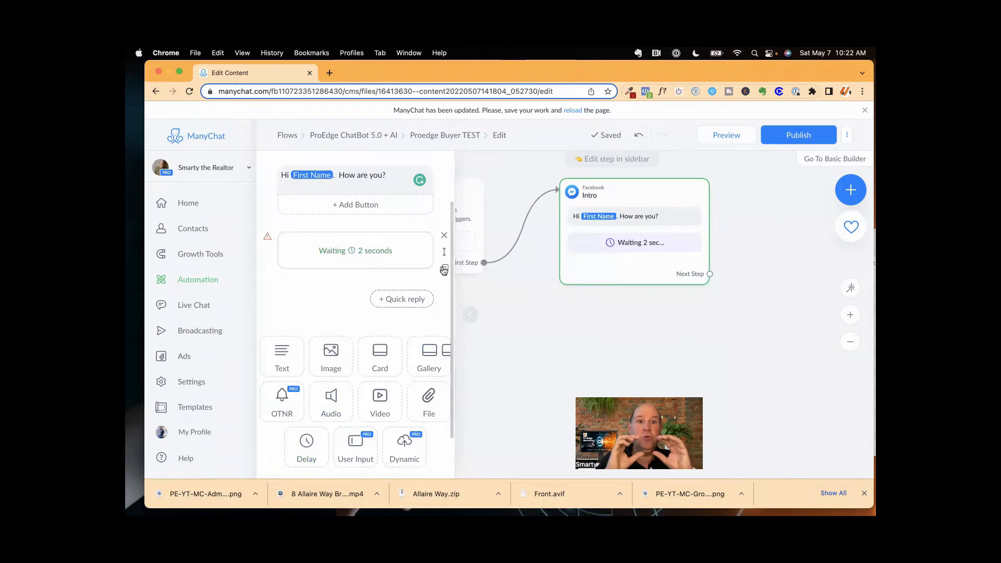
Duplicate the 2-second delay block and enable showing "typing..." during the delay on the copy.
{"action": "left_click", "coordinate": [443, 270]}
{"action": "left_click", "coordinate": [395, 308]}
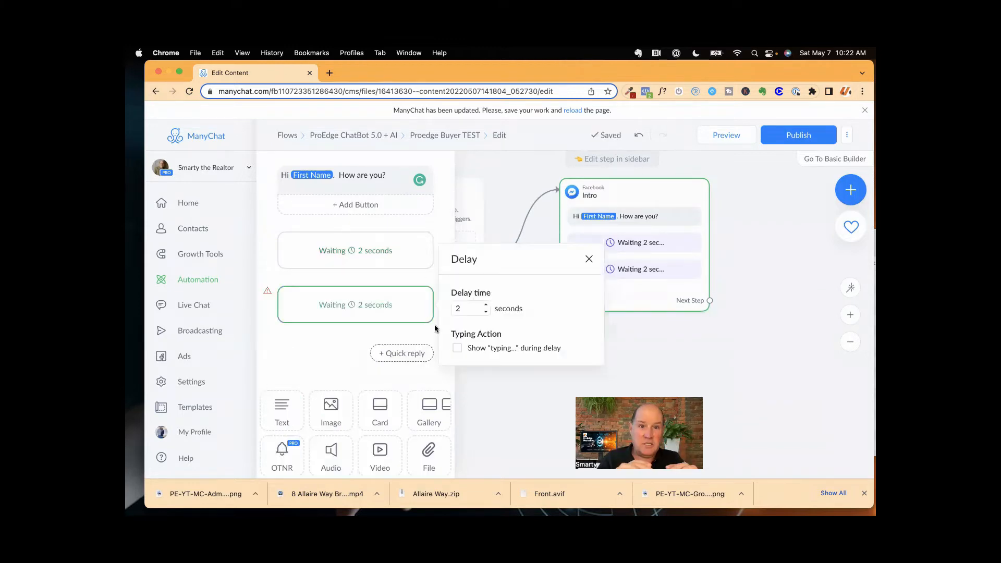
{"action": "left_click", "coordinate": [456, 347]}
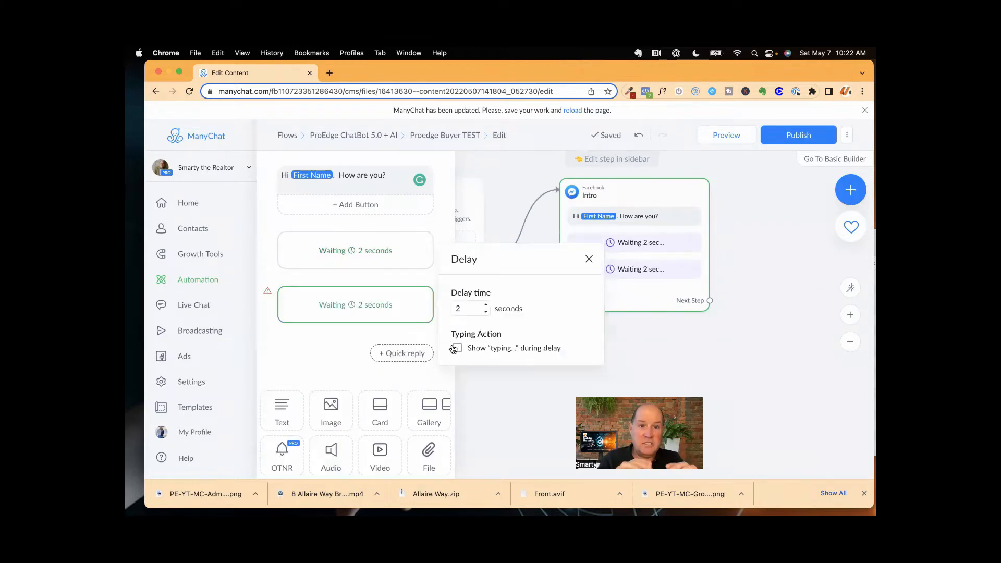
{"action": "left_click", "coordinate": [344, 356]}
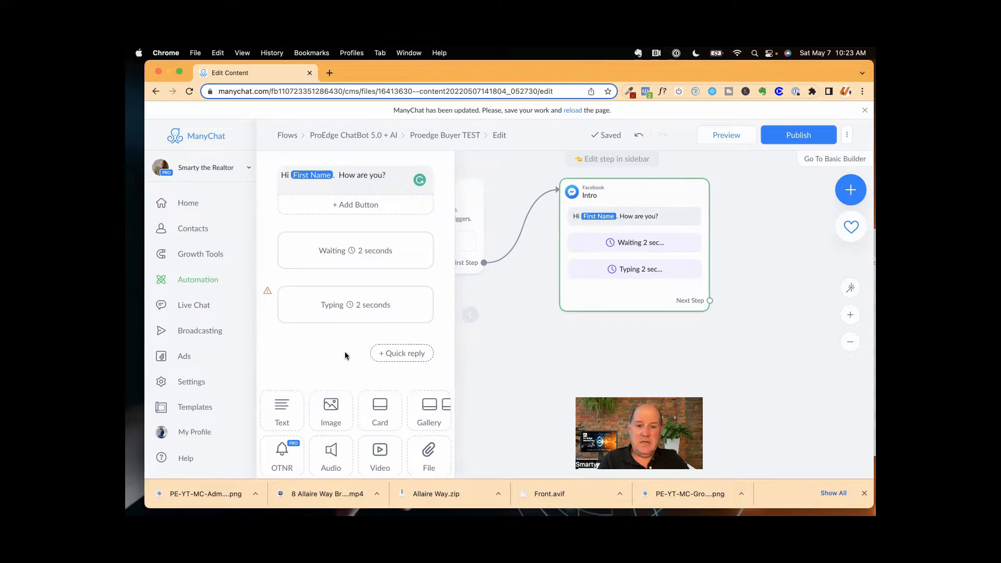
Add a User Input block below the two delays and set its reply type to Email.
{"action": "scroll", "coordinate": [348, 318], "scroll_direction": "down", "scroll_amount": 3}
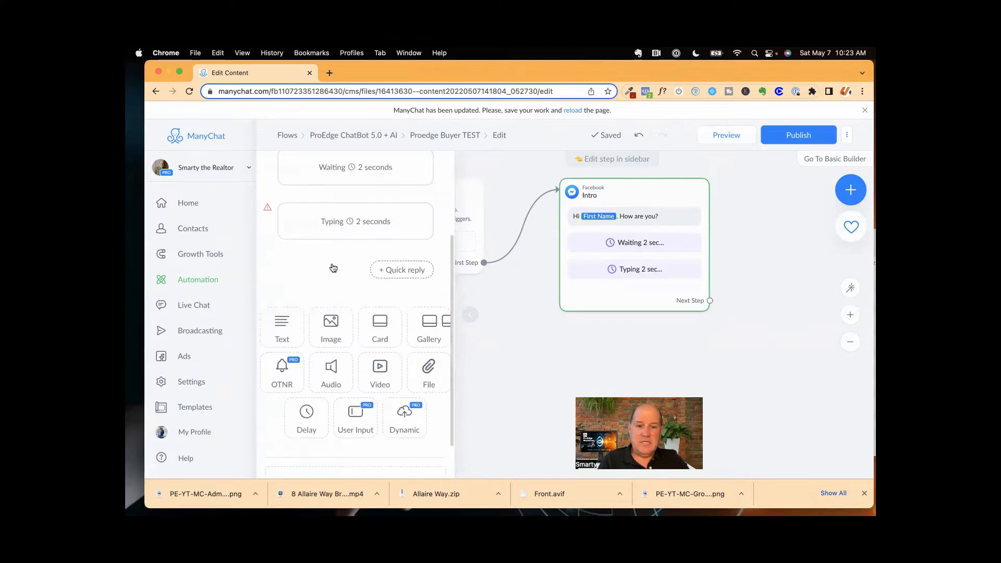
{"action": "left_click", "coordinate": [358, 416]}
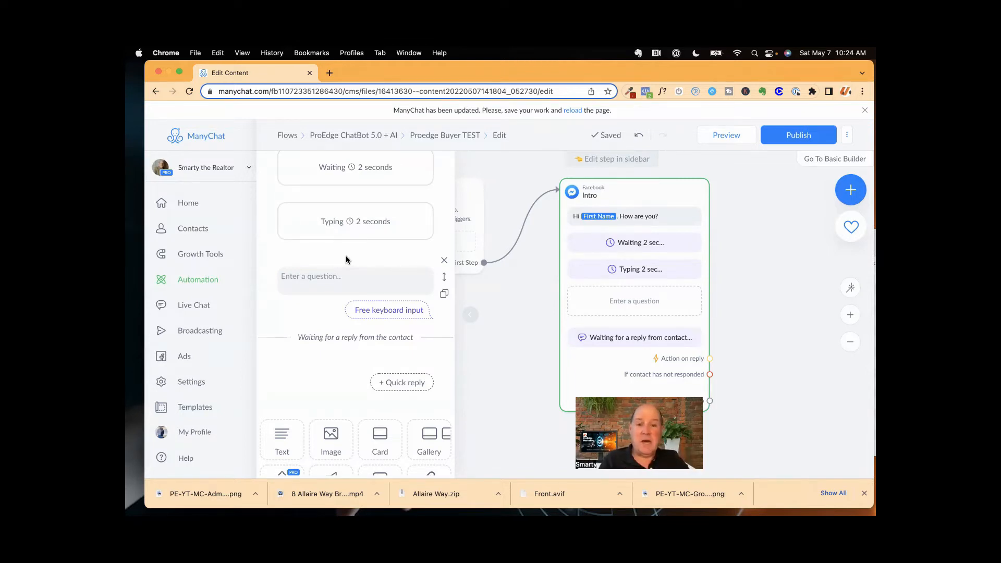
{"action": "left_click", "coordinate": [327, 282]}
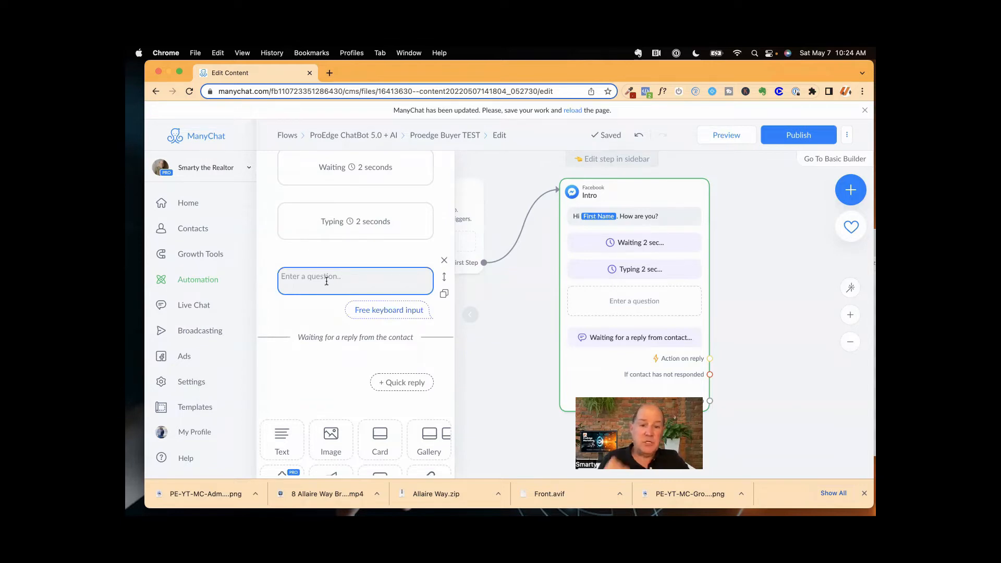
{"action": "left_click", "coordinate": [326, 281]}
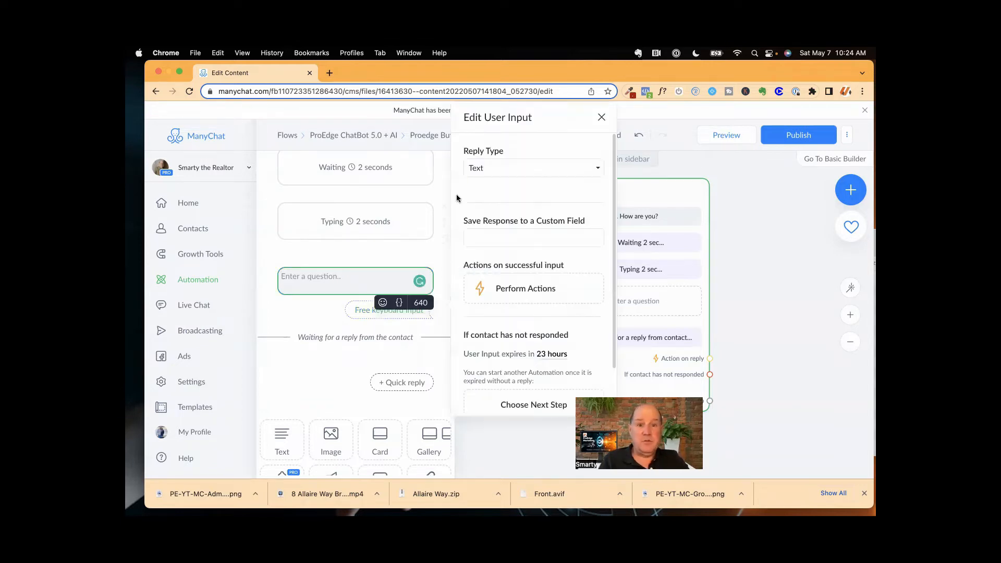
{"action": "left_click", "coordinate": [505, 168]}
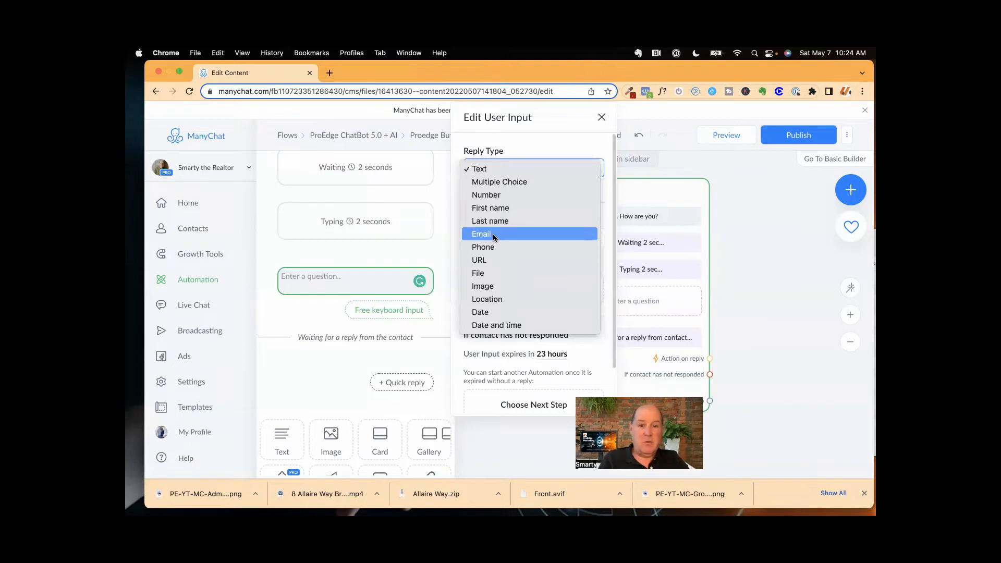
{"action": "key", "text": "Escape"}
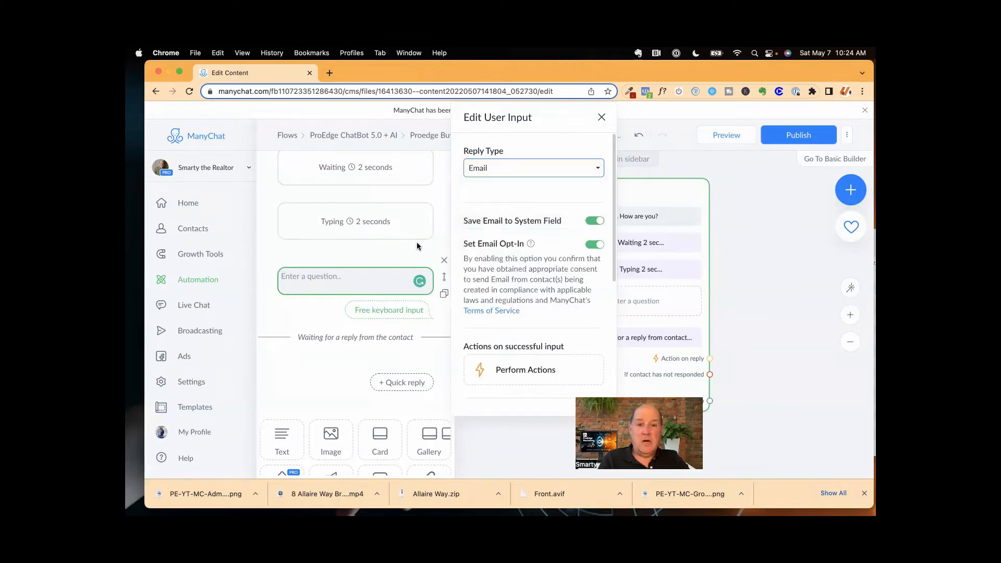
Enter "What is your email?" as the question of the email User Input block.
{"action": "left_click", "coordinate": [348, 286]}
{"action": "type", "text": "What"}
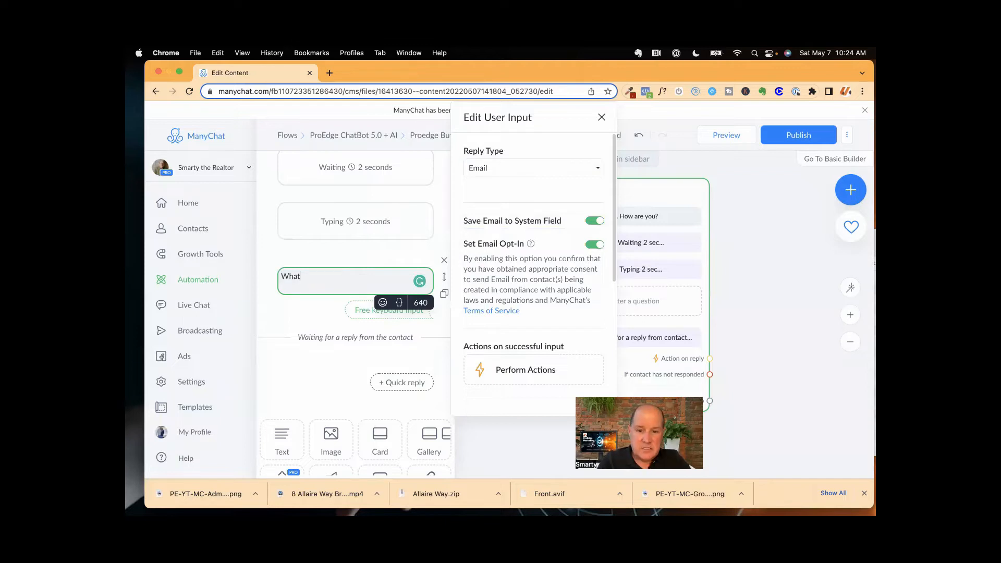
{"action": "type", "text": " is your "}
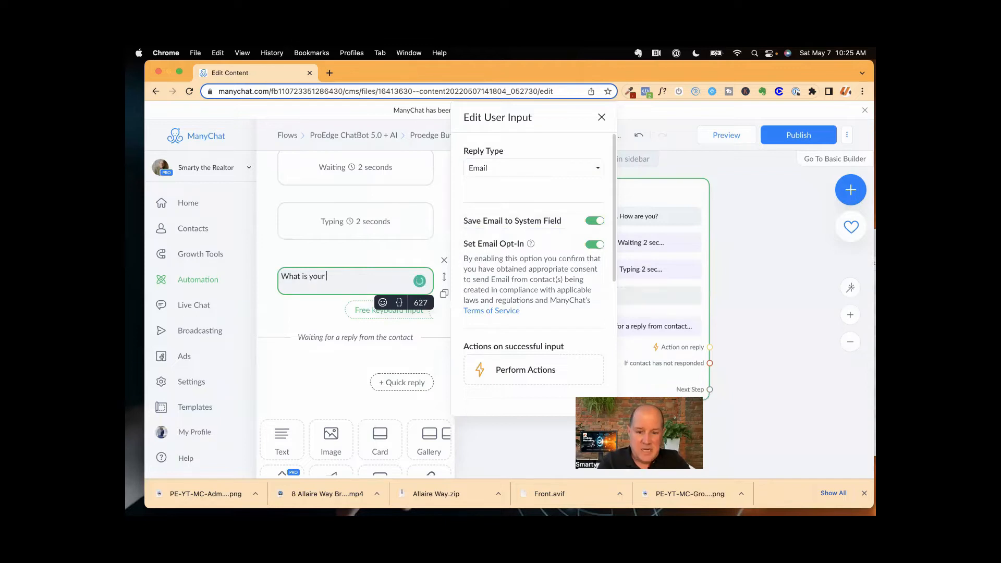
{"action": "type", "text": "email?"}
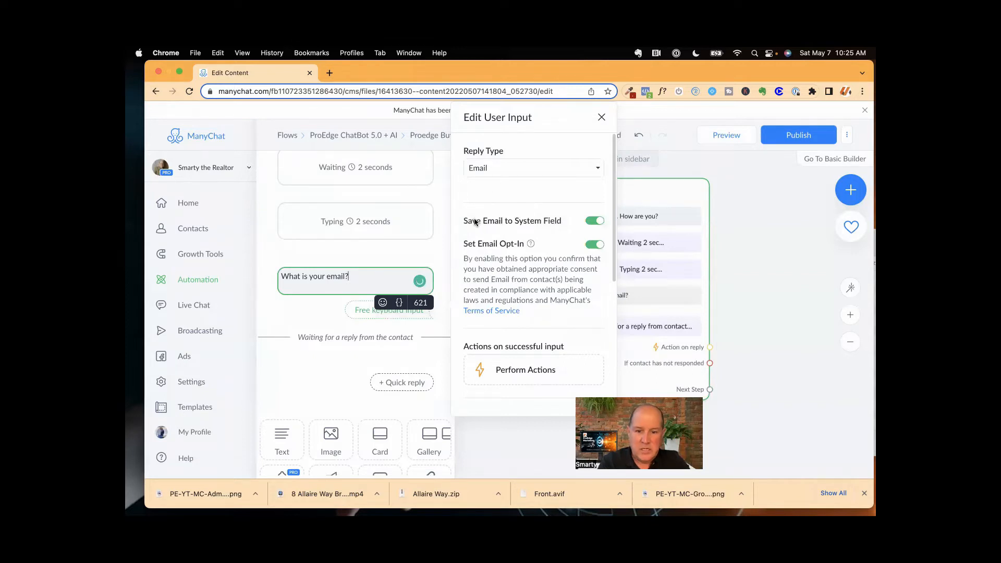
{"action": "left_click", "coordinate": [492, 222]}
{"action": "left_click", "coordinate": [494, 223]}
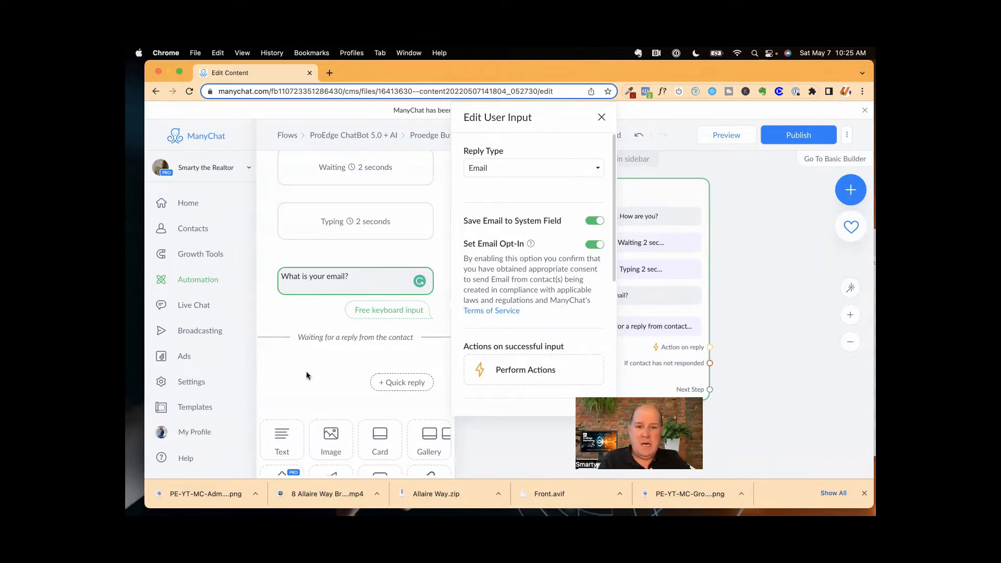
{"action": "left_click", "coordinate": [352, 427]}
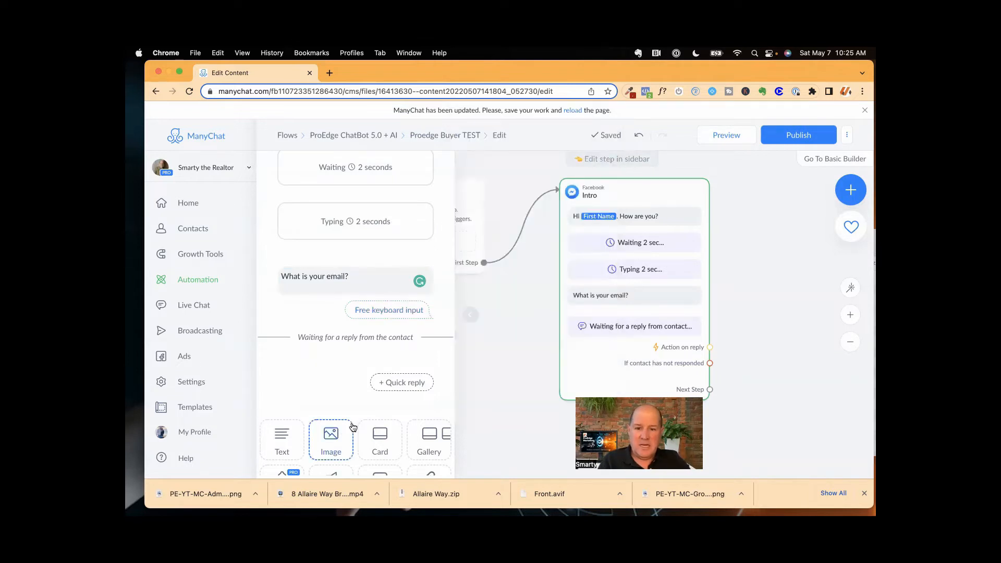
Add a second User Input block below the email question and set its reply type to Multiple Choice.
{"action": "scroll", "coordinate": [352, 427], "scroll_direction": "down", "scroll_amount": 2}
{"action": "scroll", "coordinate": [355, 393], "scroll_direction": "down", "scroll_amount": 2}
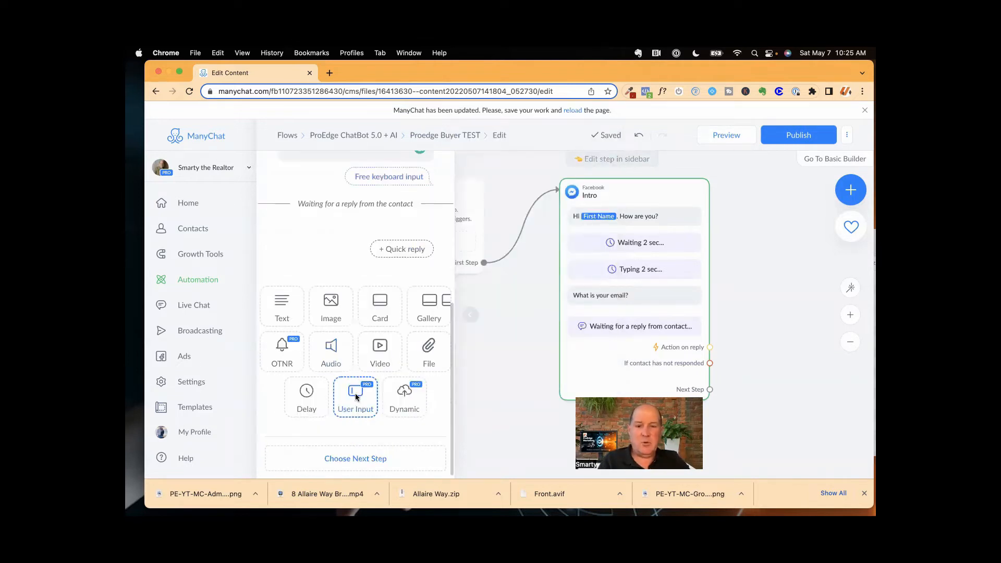
{"action": "left_click", "coordinate": [355, 393]}
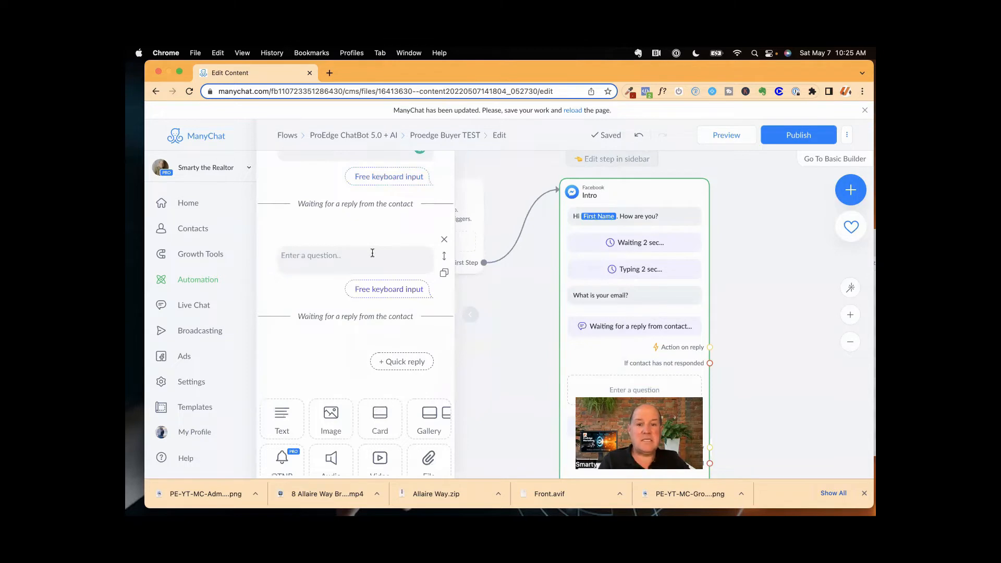
{"action": "left_click", "coordinate": [372, 254]}
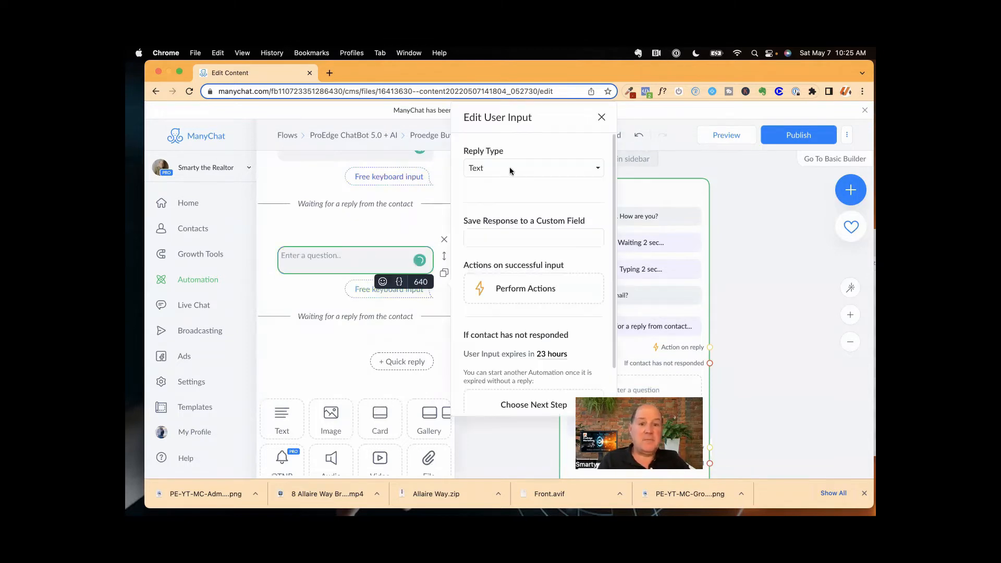
{"action": "left_click", "coordinate": [510, 170]}
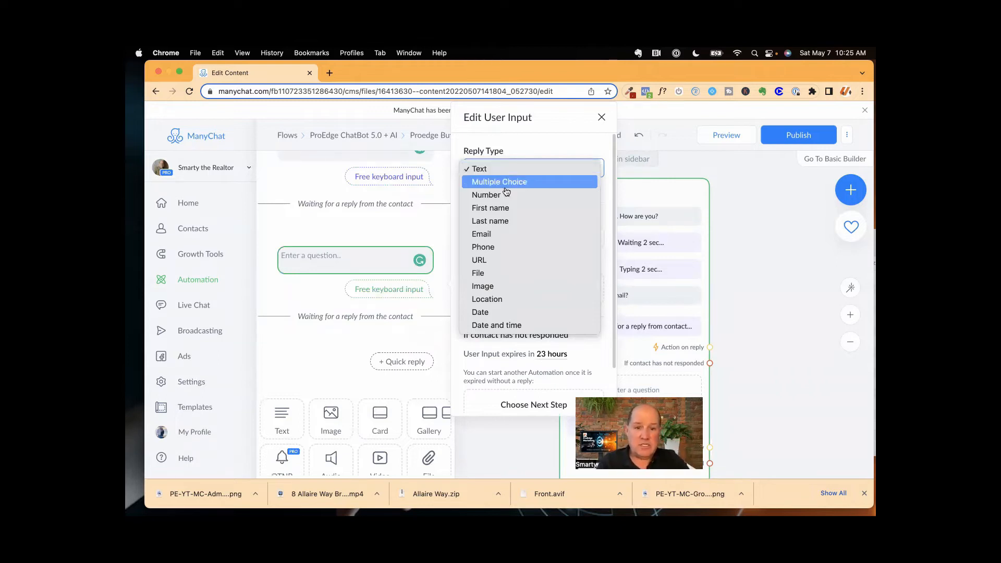
{"action": "left_click", "coordinate": [504, 186]}
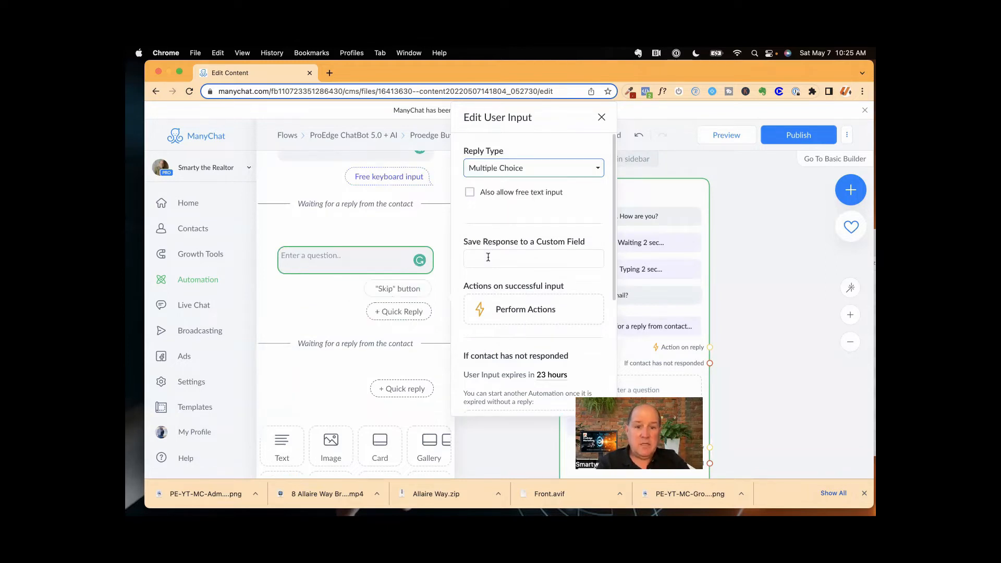
Allow free text input on the multiple-choice block and save its response to the PE_Bedrooms custom field.
{"action": "key", "text": "Tab"}
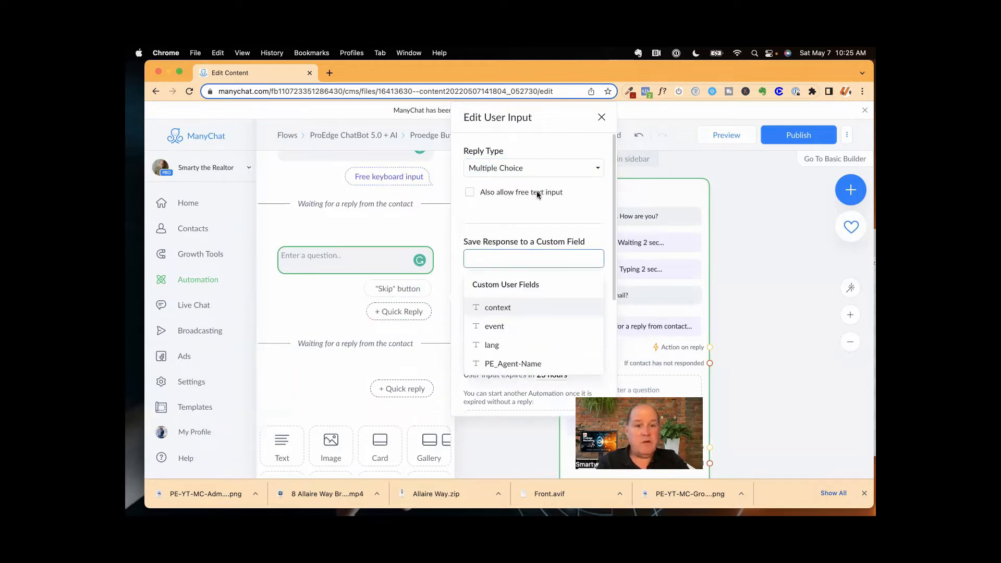
{"action": "left_click", "coordinate": [473, 194]}
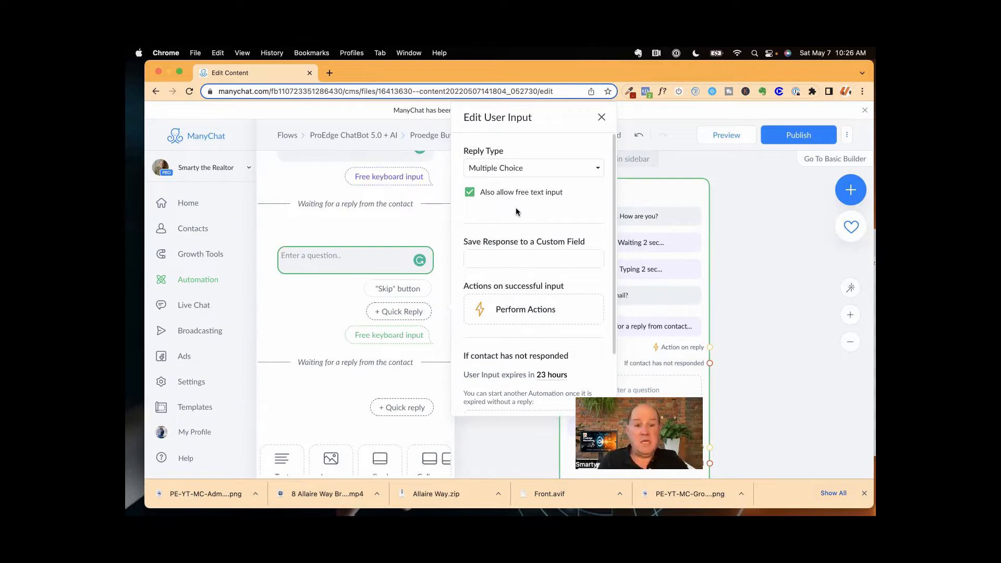
{"action": "left_click", "coordinate": [488, 259]}
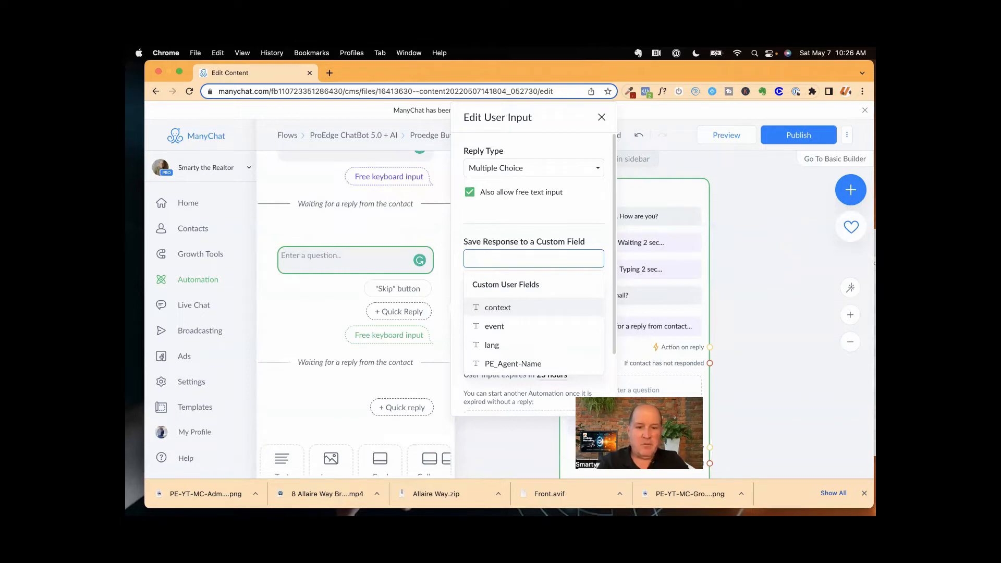
{"action": "type", "text": "Bed"}
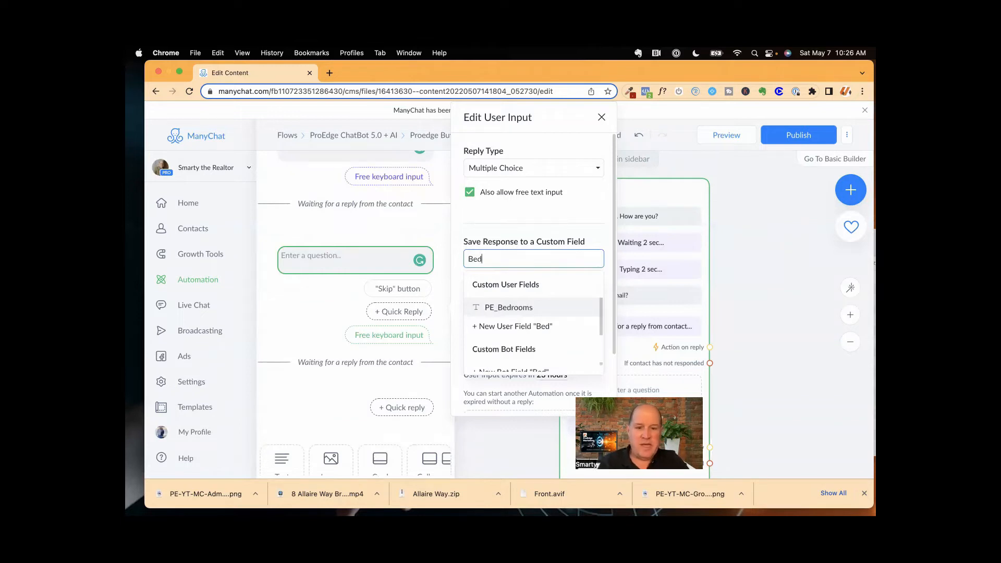
{"action": "left_click", "coordinate": [501, 307]}
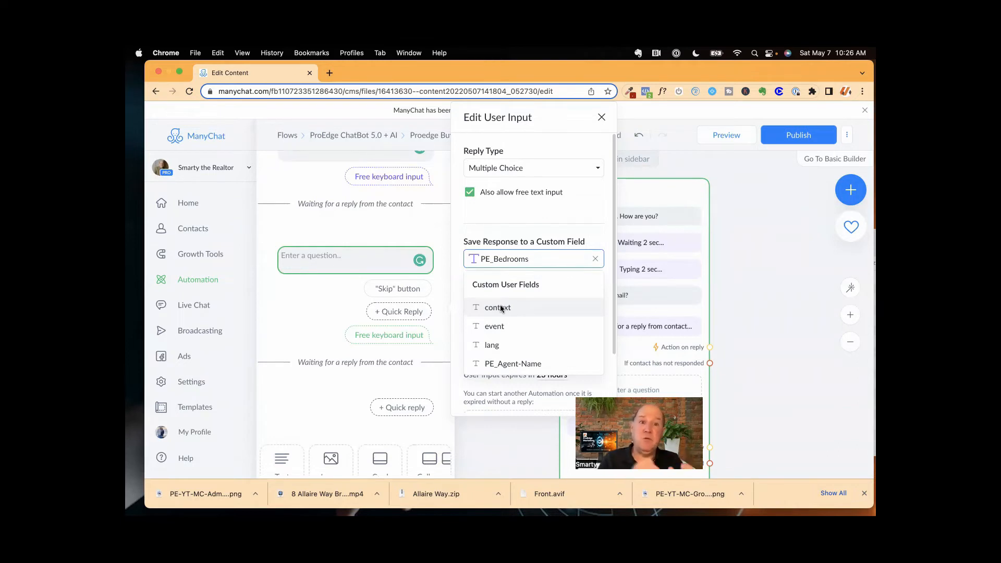
{"action": "left_click", "coordinate": [474, 217]}
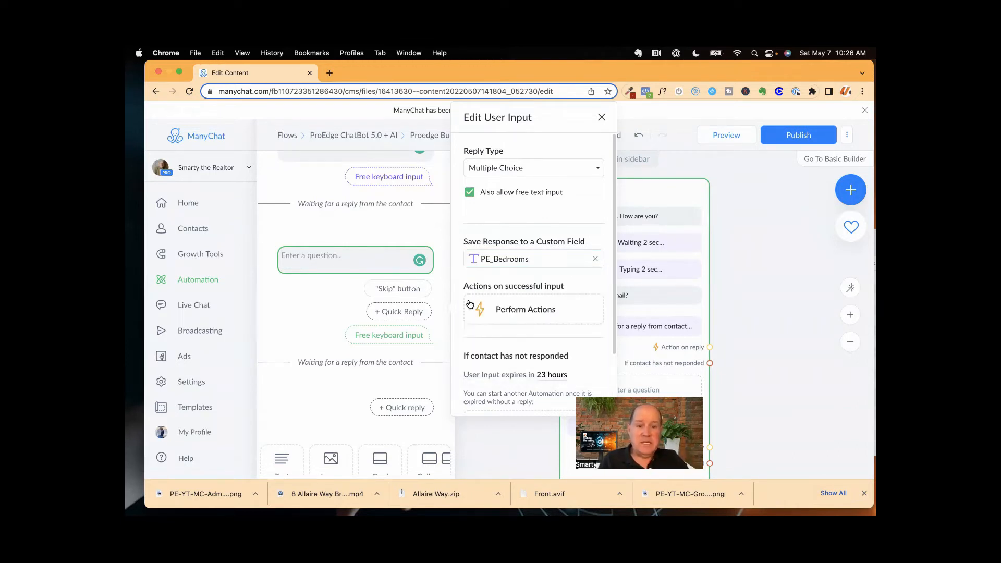
Add the quick replies "1+" and "2+" to the multiple-choice User Input block.
{"action": "scroll", "coordinate": [469, 290], "scroll_direction": "down", "scroll_amount": 3}
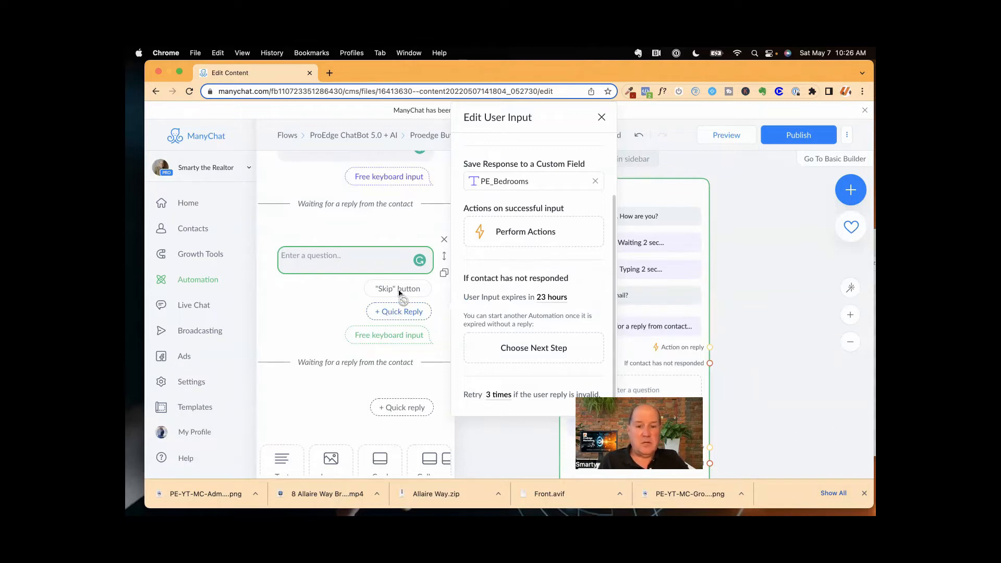
{"action": "scroll", "coordinate": [500, 327], "scroll_direction": "up", "scroll_amount": 3}
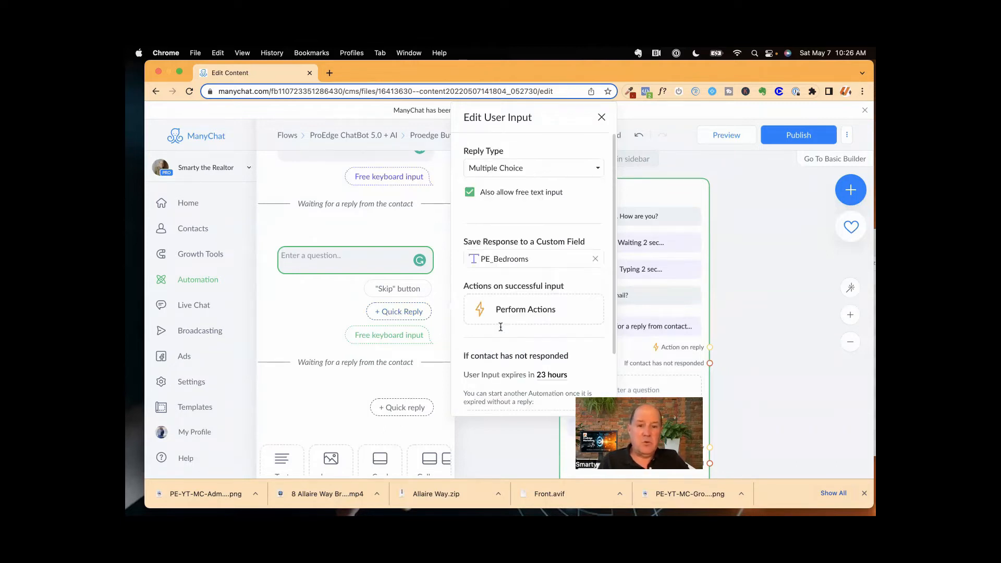
{"action": "scroll", "coordinate": [501, 329], "scroll_direction": "down", "scroll_amount": 2}
{"action": "scroll", "coordinate": [501, 328], "scroll_direction": "down", "scroll_amount": 1}
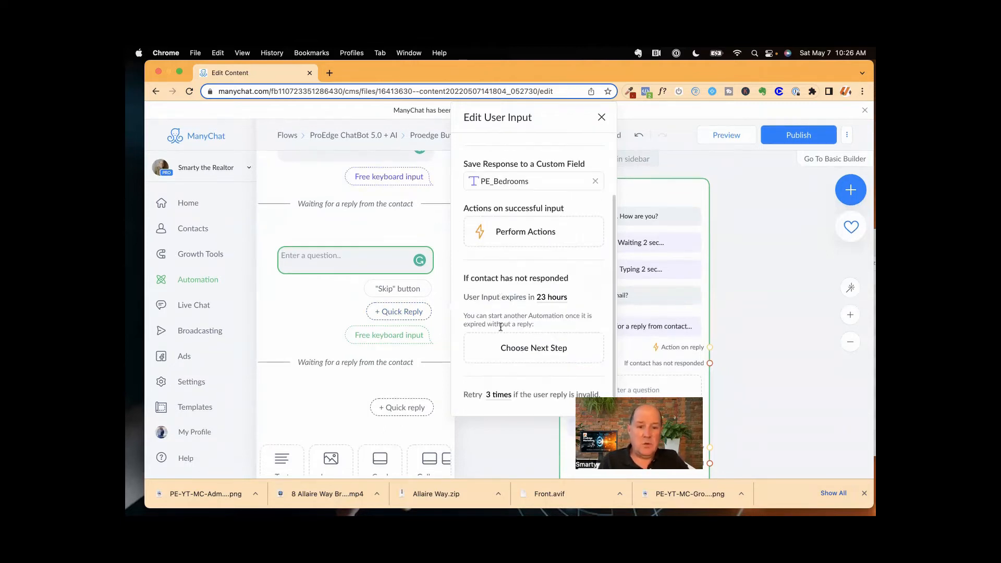
{"action": "scroll", "coordinate": [500, 327], "scroll_direction": "up", "scroll_amount": 3}
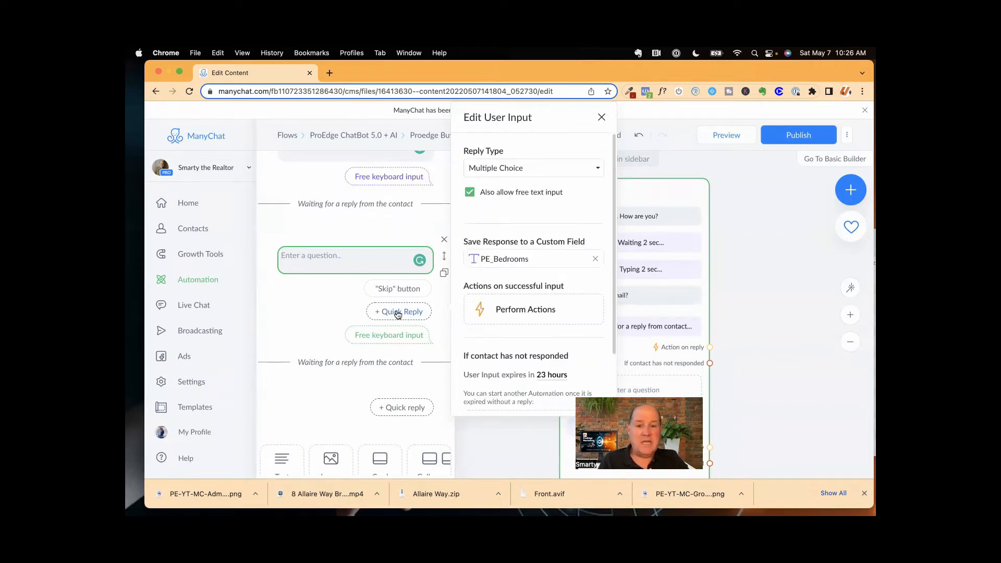
{"action": "left_click", "coordinate": [397, 312]}
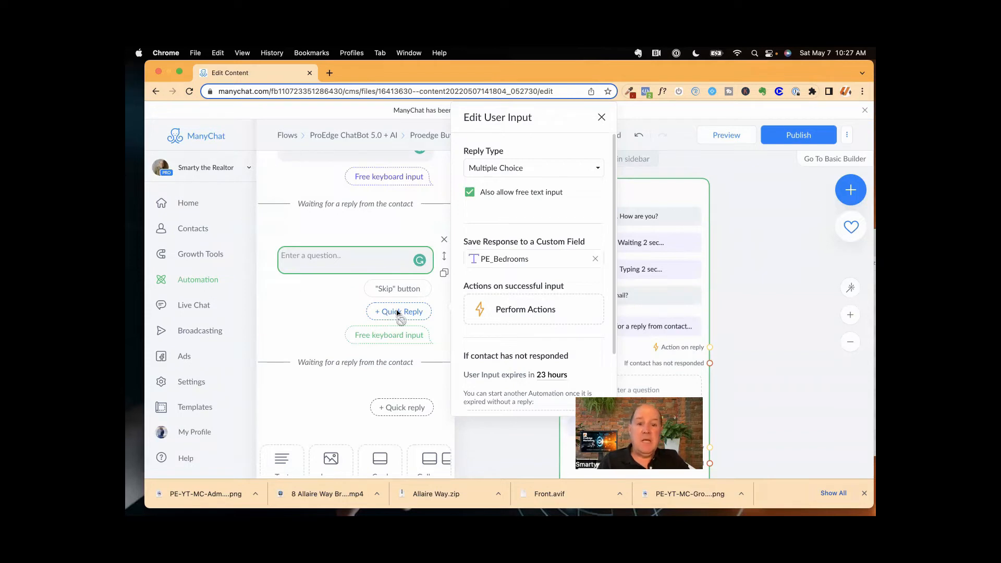
{"action": "left_click", "coordinate": [366, 285]}
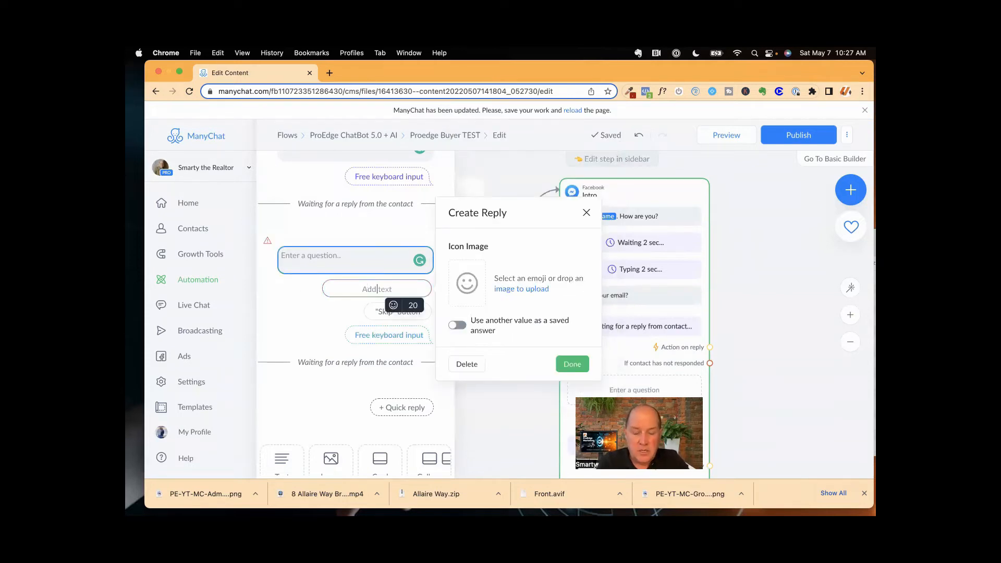
{"action": "type", "text": "1"}
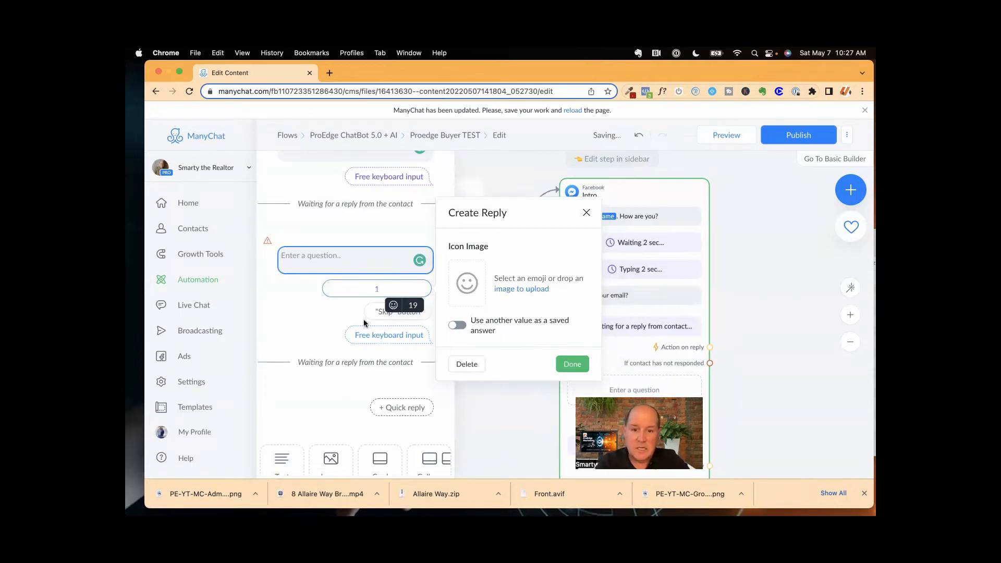
{"action": "type", "text": "+"}
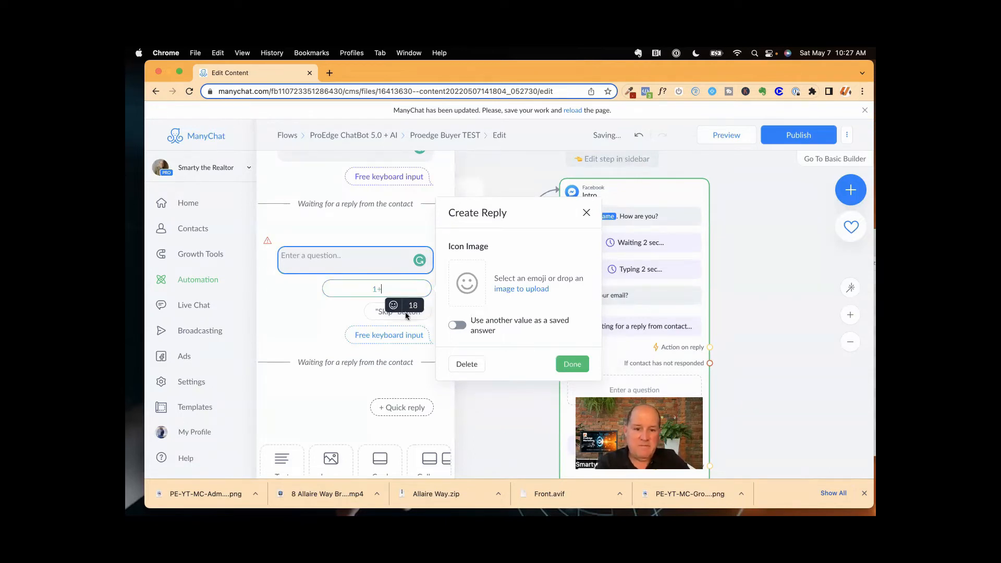
{"action": "left_click", "coordinate": [393, 334]}
{"action": "left_click", "coordinate": [398, 334]}
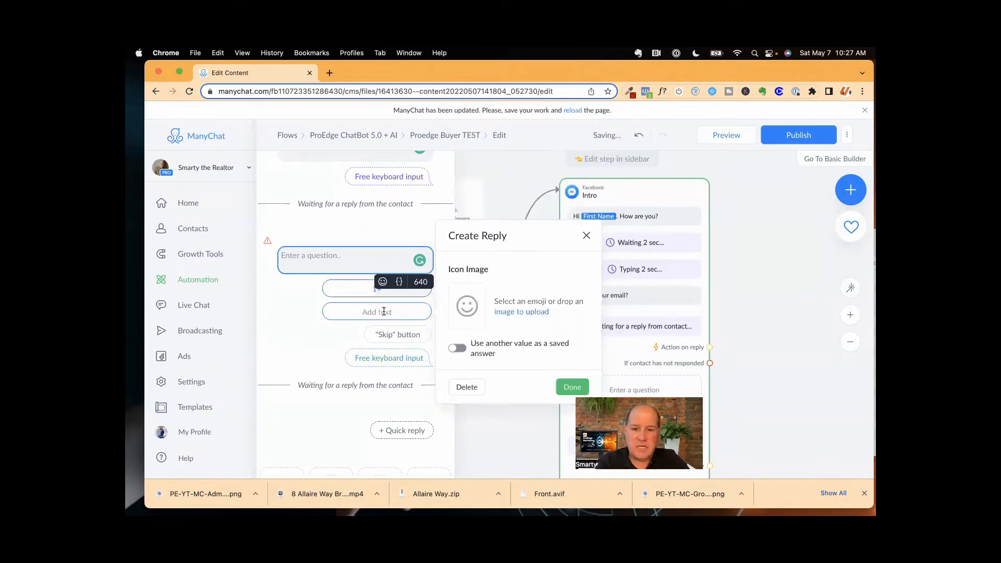
{"action": "type", "text": "2"}
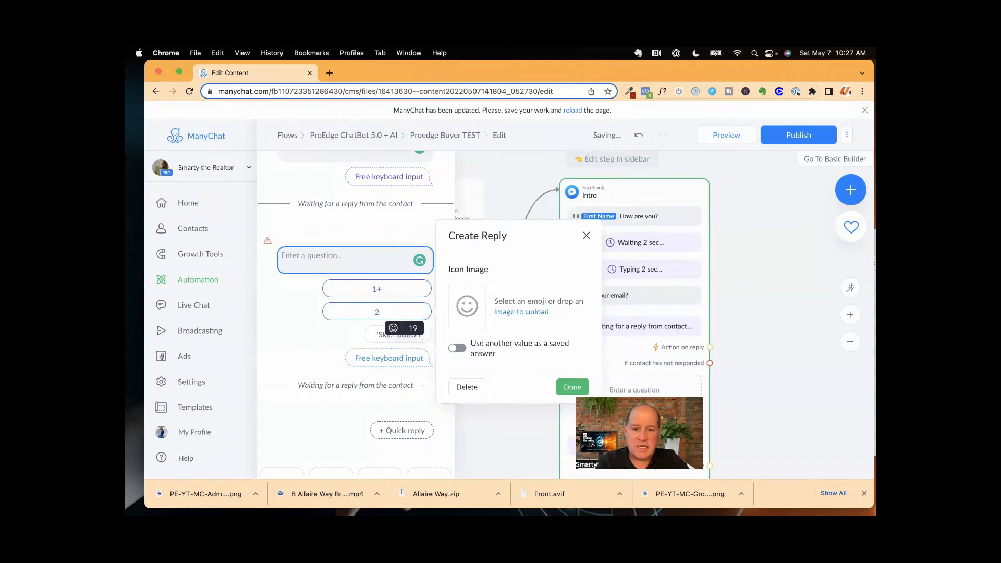
{"action": "type", "text": "+"}
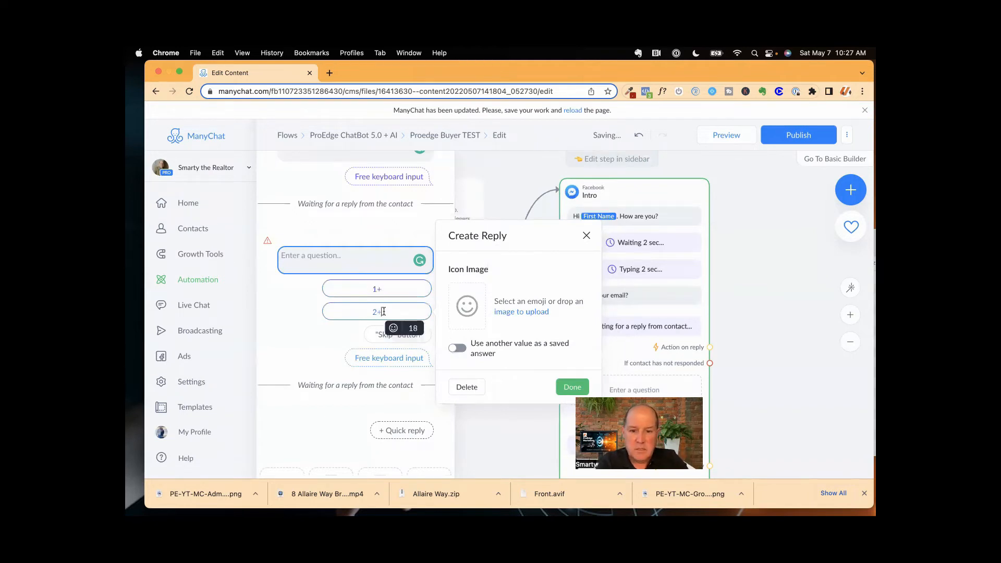
{"action": "left_click", "coordinate": [315, 346]}
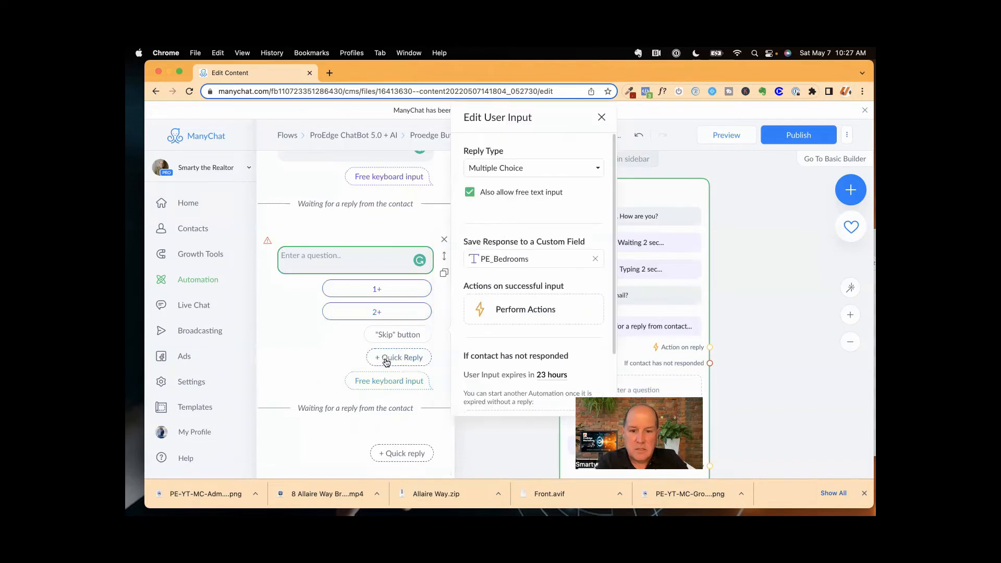
Add two more quick replies, "3+" and "4+", below the "2+" reply of the multiple-choice block.
{"action": "left_click", "coordinate": [386, 359]}
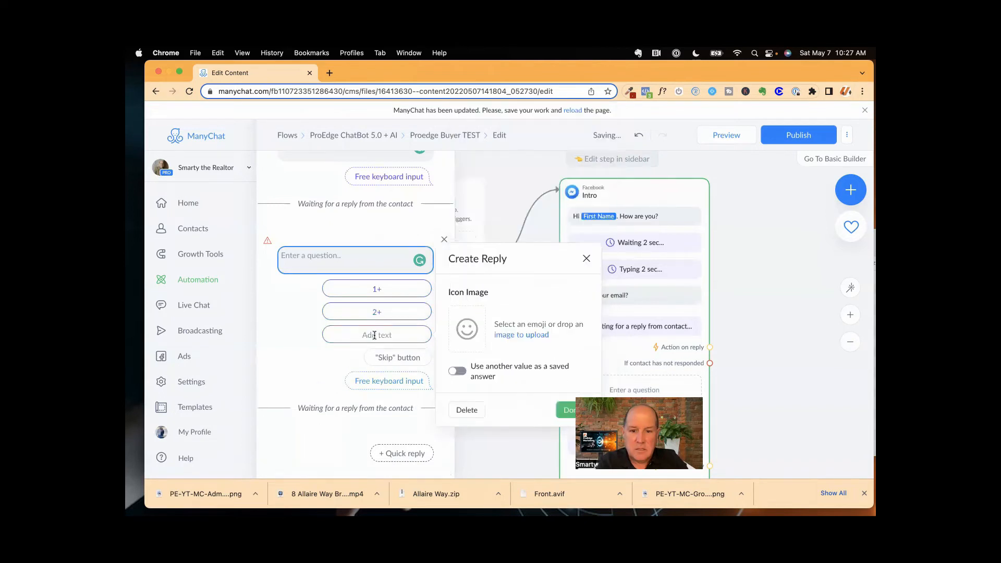
{"action": "left_click", "coordinate": [374, 335]}
{"action": "type", "text": "3+"}
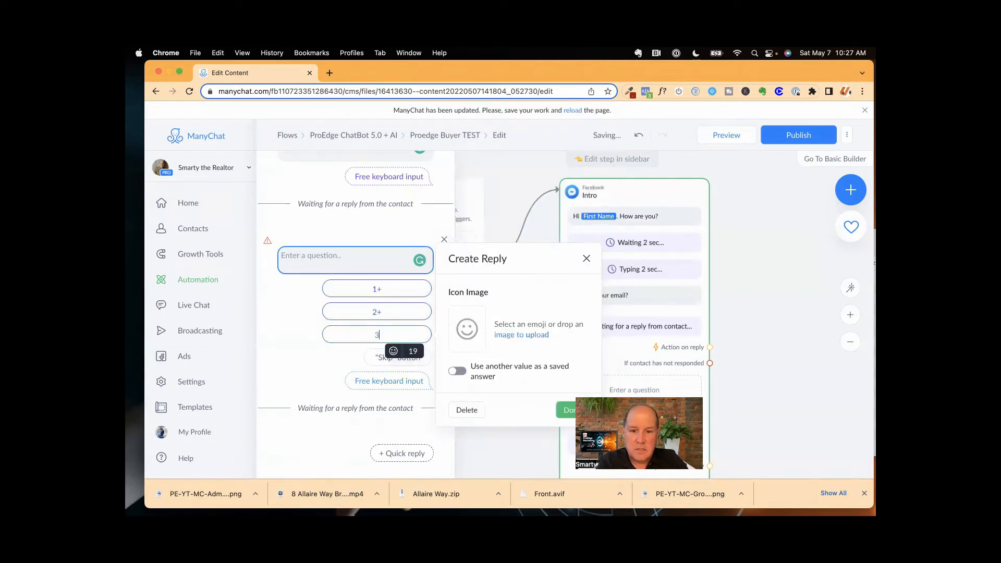
{"action": "left_click", "coordinate": [327, 368]}
{"action": "left_click", "coordinate": [326, 366]}
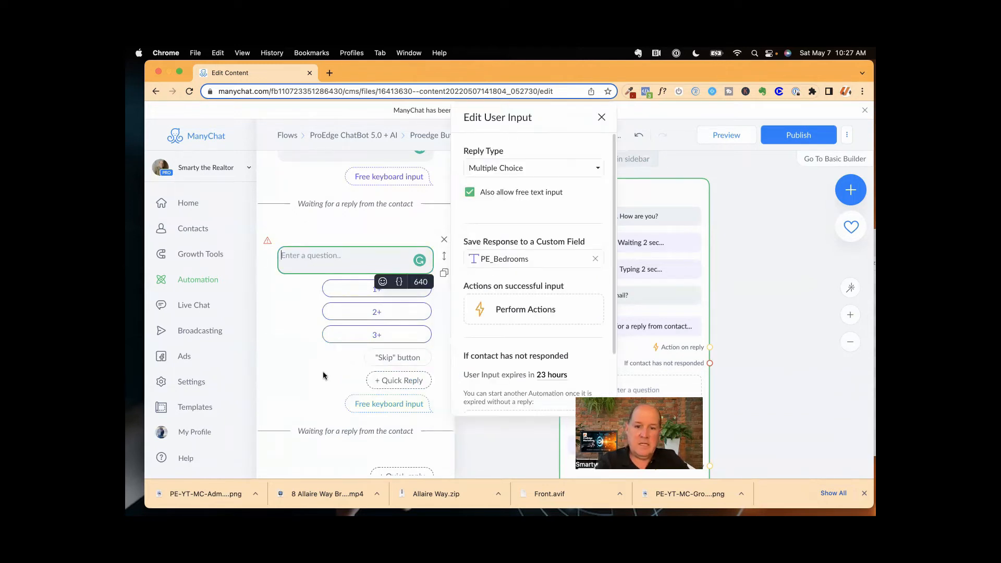
{"action": "left_click", "coordinate": [378, 373]}
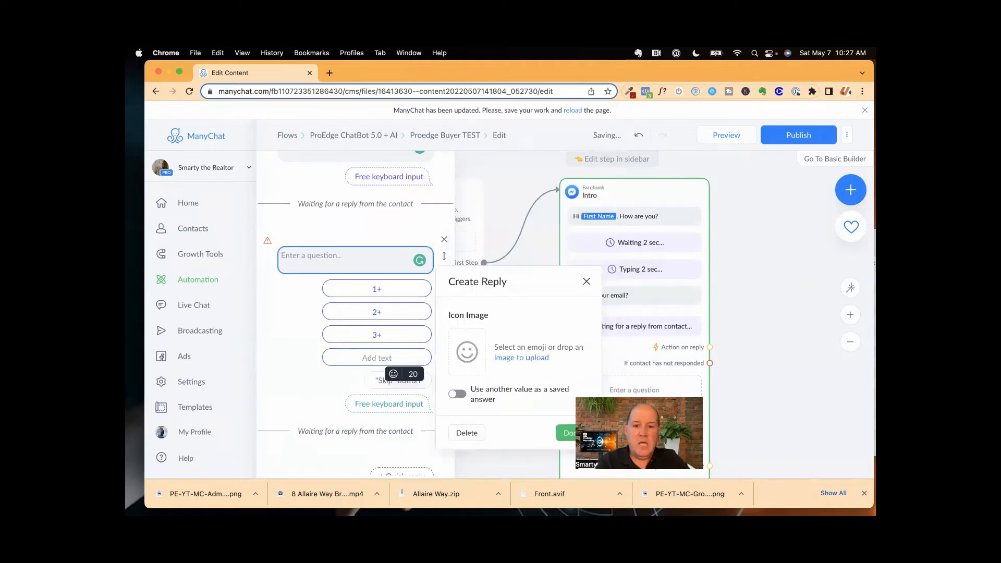
{"action": "type", "text": "4+"}
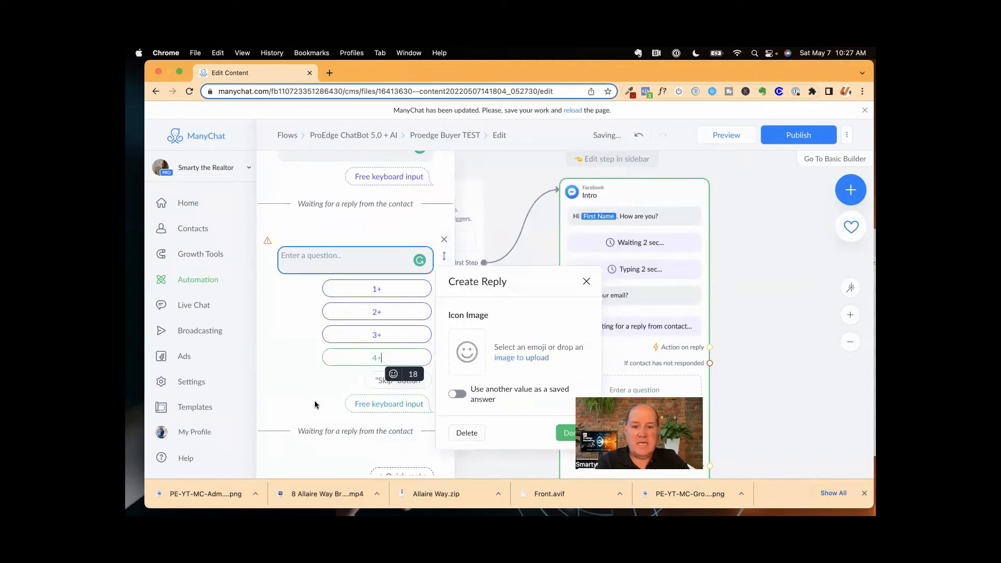
{"action": "left_click", "coordinate": [304, 345]}
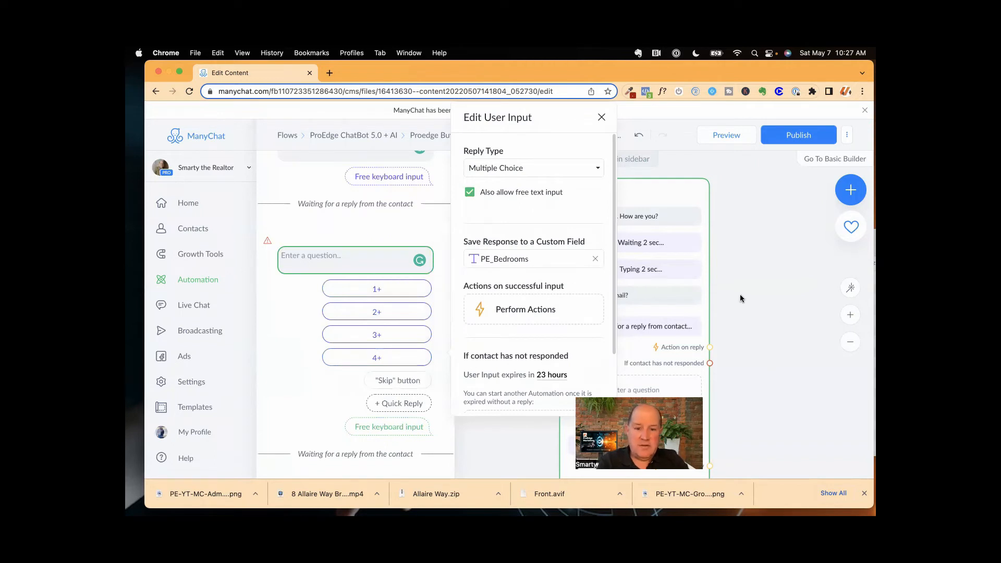
Enter the question "How many Bedrooms do you need?" in the multiple-choice User Input block.
{"action": "left_click", "coordinate": [734, 244]}
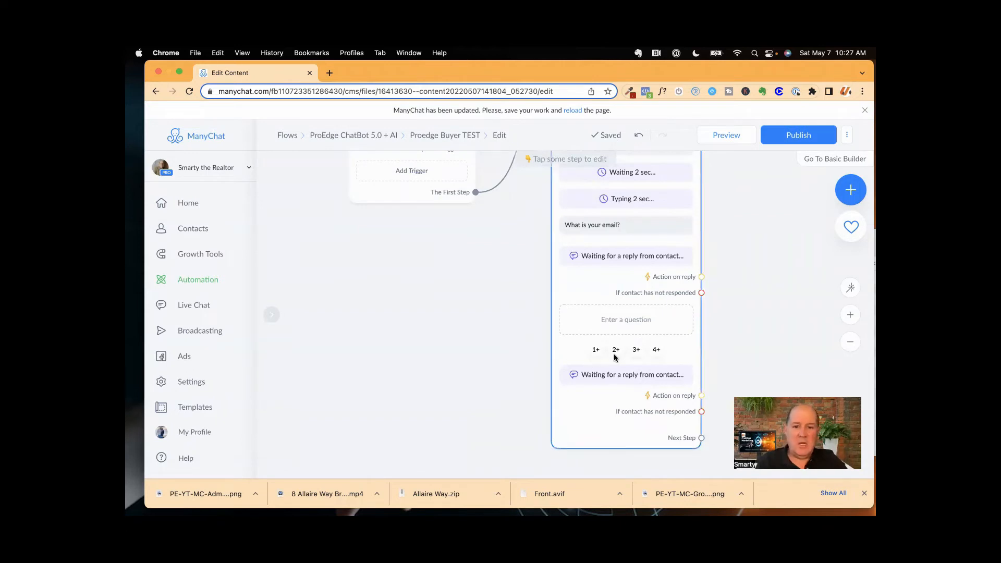
{"action": "left_click", "coordinate": [604, 284]}
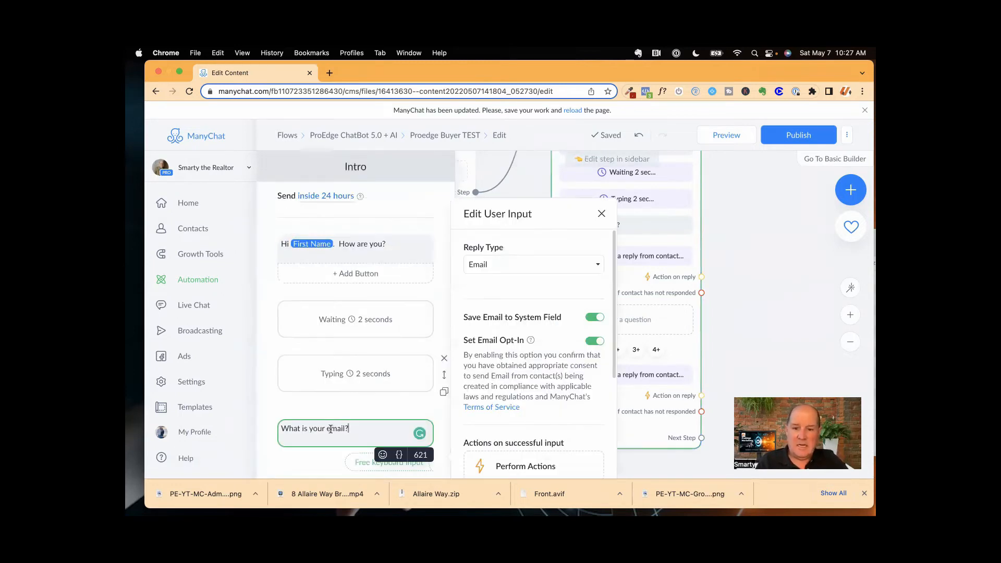
{"action": "scroll", "coordinate": [332, 430], "scroll_direction": "down", "scroll_amount": 4}
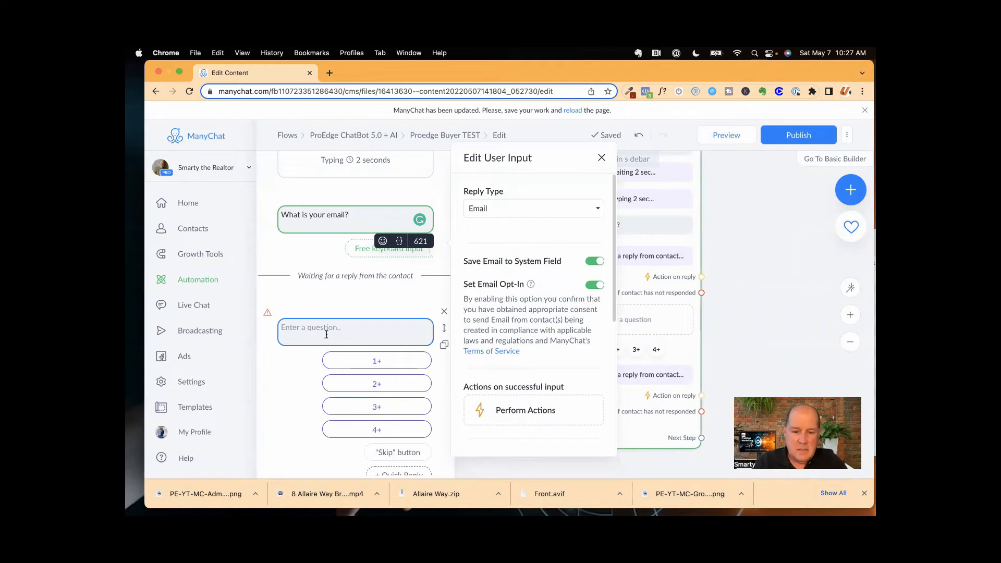
{"action": "left_click", "coordinate": [326, 334]}
{"action": "type", "text": "How m"}
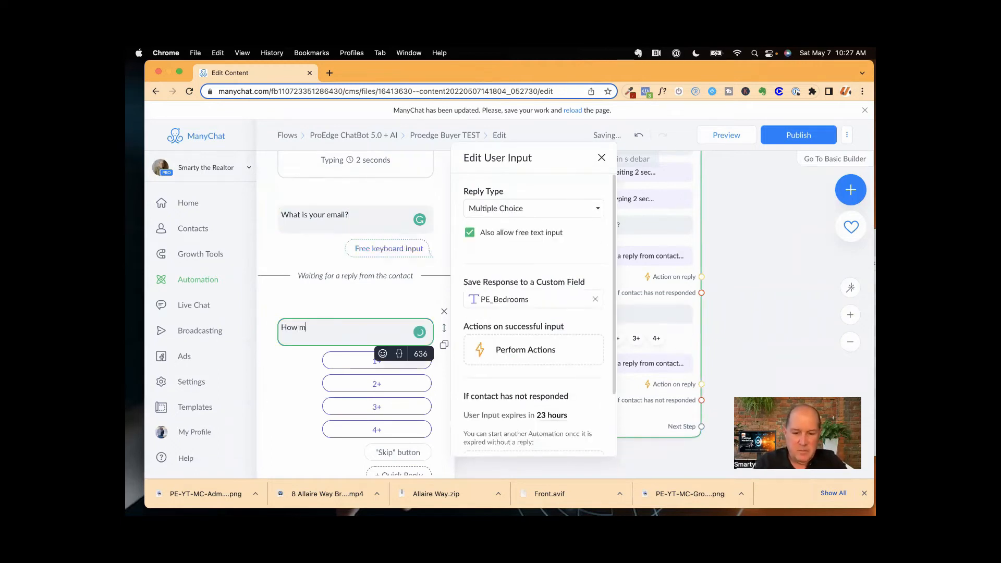
{"action": "type", "text": "any Bedroom"}
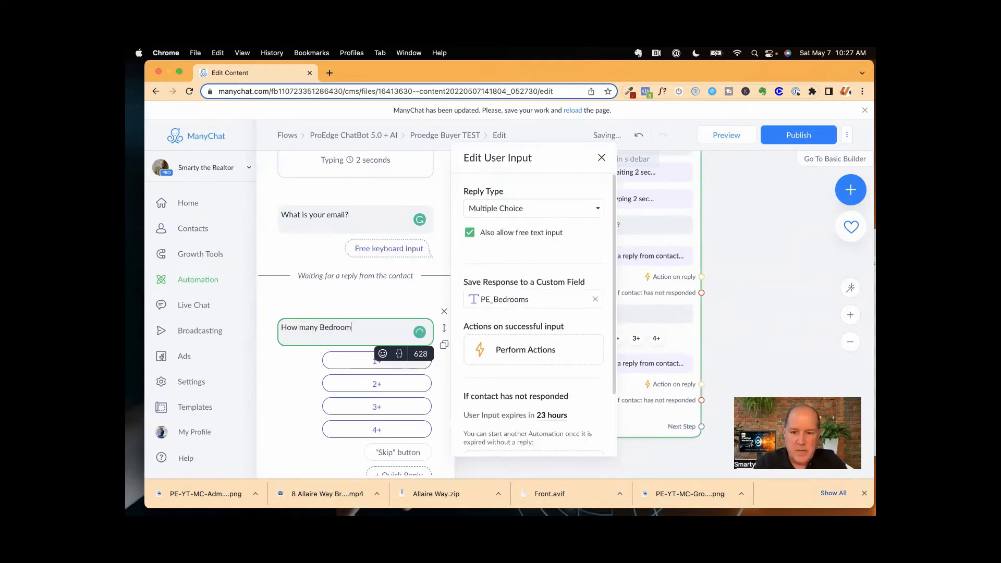
{"action": "type", "text": "s do you "}
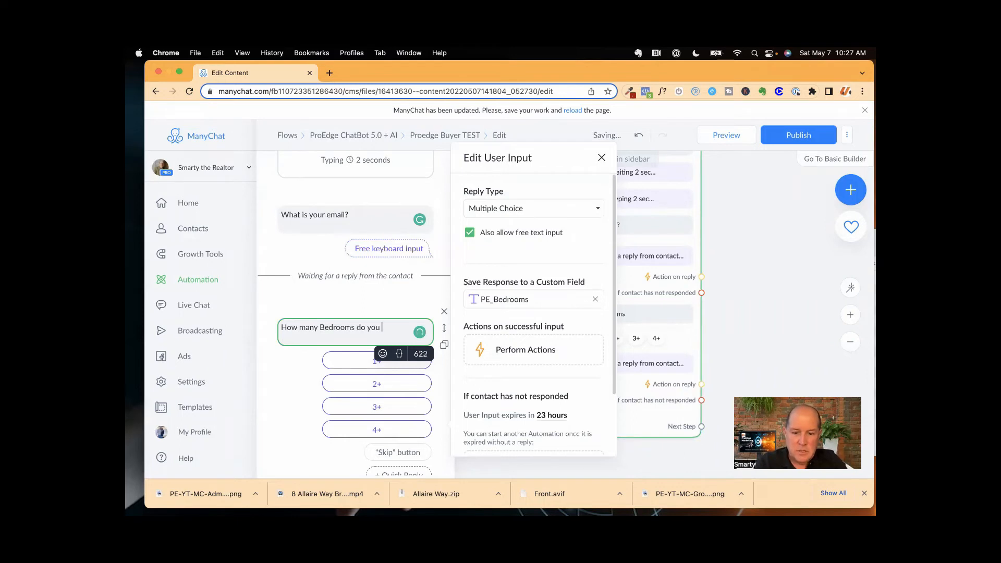
{"action": "type", "text": "need?"}
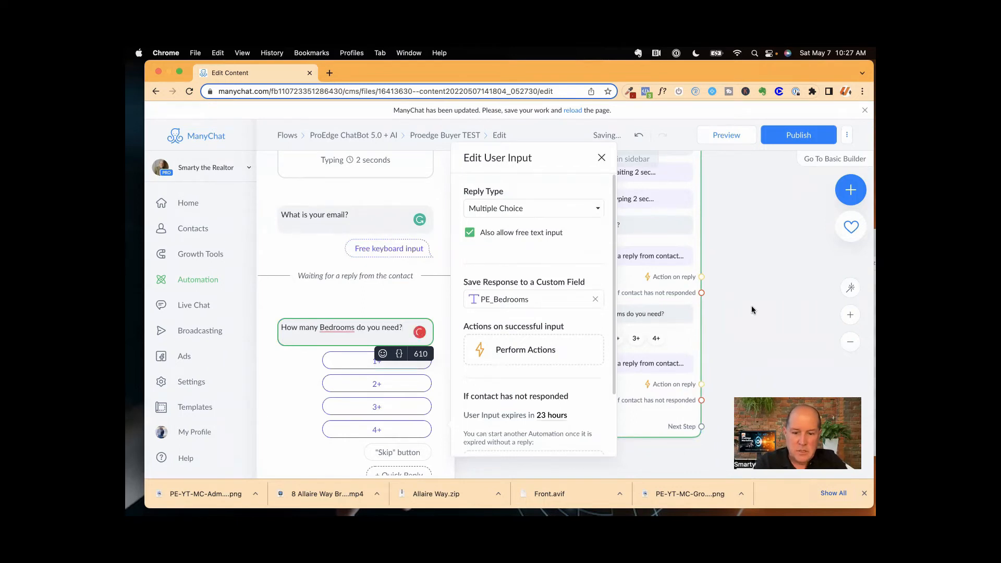
{"action": "left_click", "coordinate": [618, 315]}
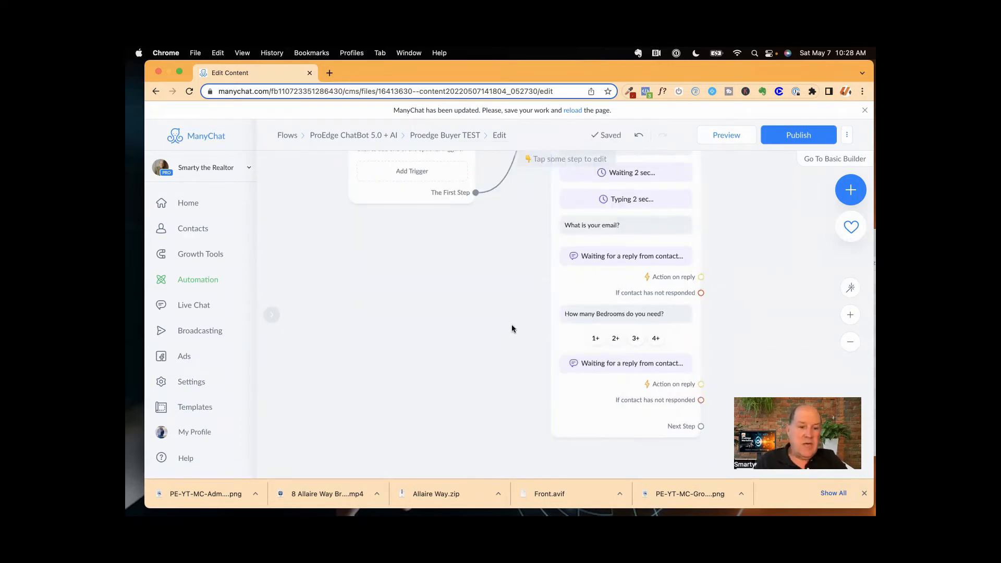
Examine the step types that can be added to the flow and the options for connecting another channel.
{"action": "scroll", "coordinate": [511, 328], "scroll_direction": "down", "scroll_amount": 5}
{"action": "scroll", "coordinate": [436, 315], "scroll_direction": "right", "scroll_amount": 2}
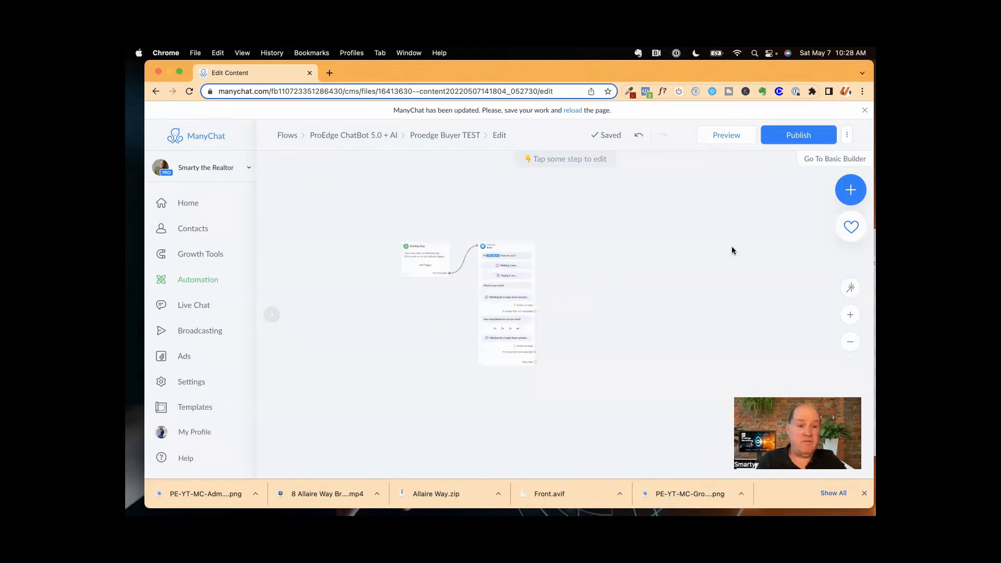
{"action": "left_click", "coordinate": [852, 192]}
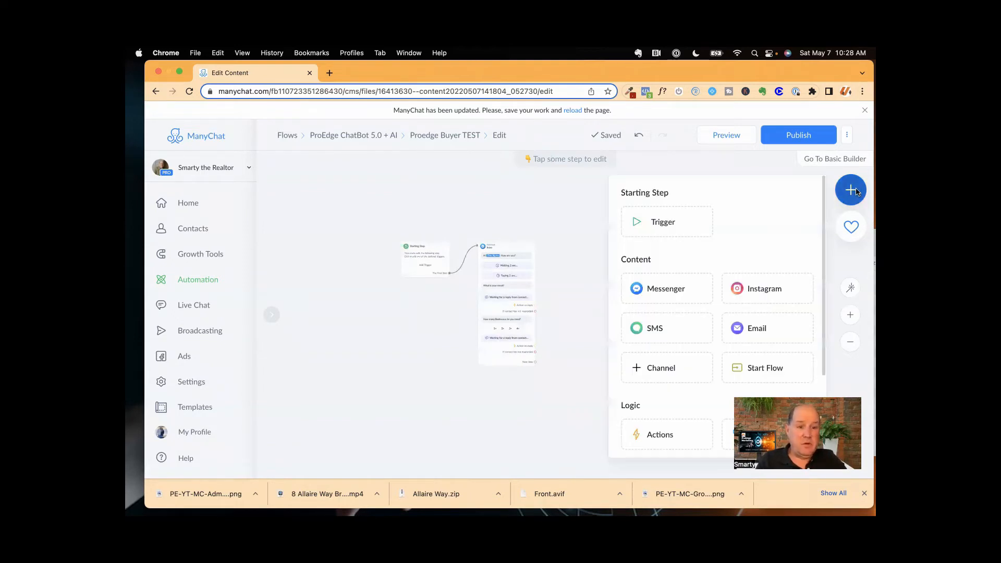
{"action": "scroll", "coordinate": [734, 246], "scroll_direction": "down", "scroll_amount": 2}
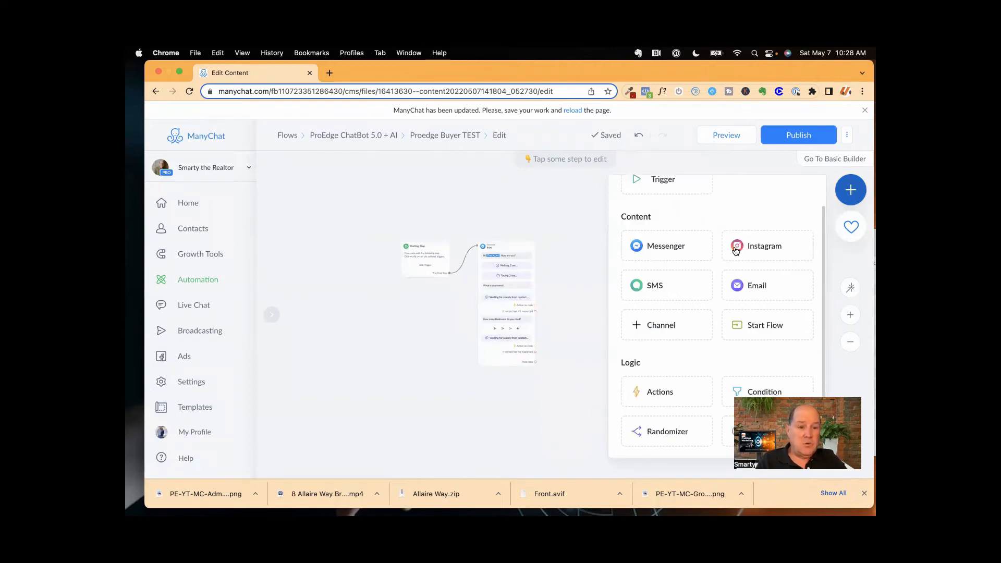
{"action": "scroll", "coordinate": [665, 289], "scroll_direction": "up", "scroll_amount": 2}
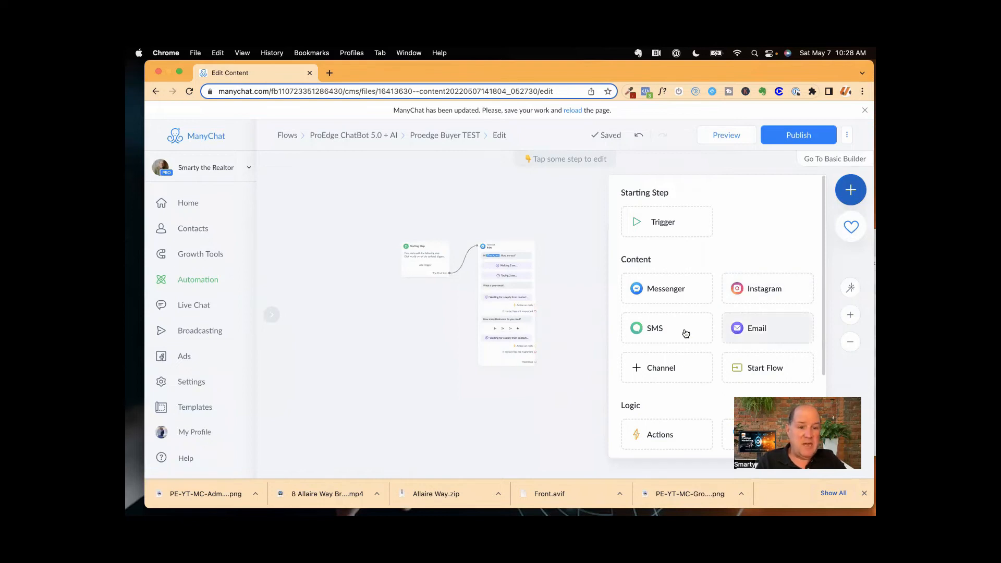
{"action": "left_click", "coordinate": [662, 367]}
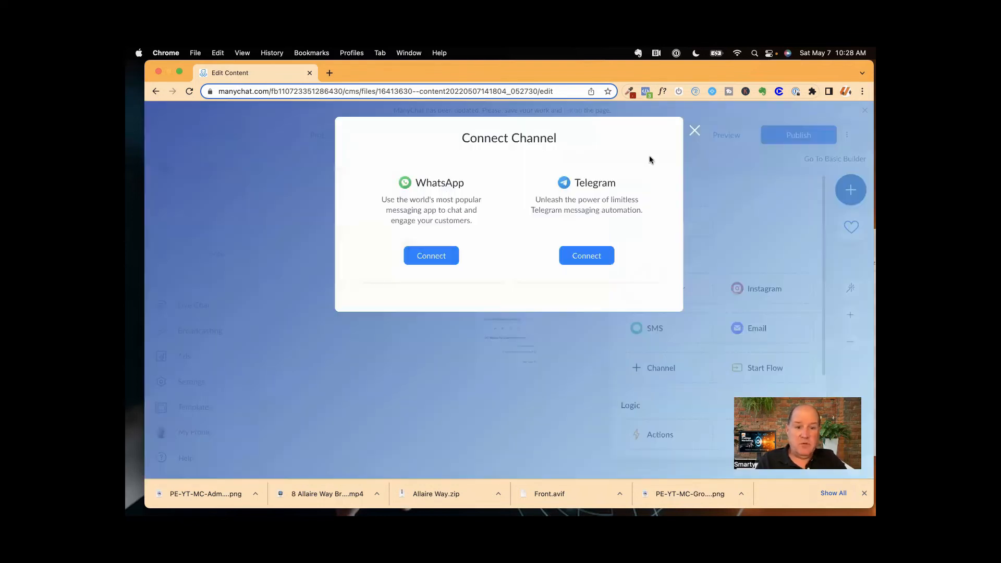
{"action": "left_click", "coordinate": [694, 130]}
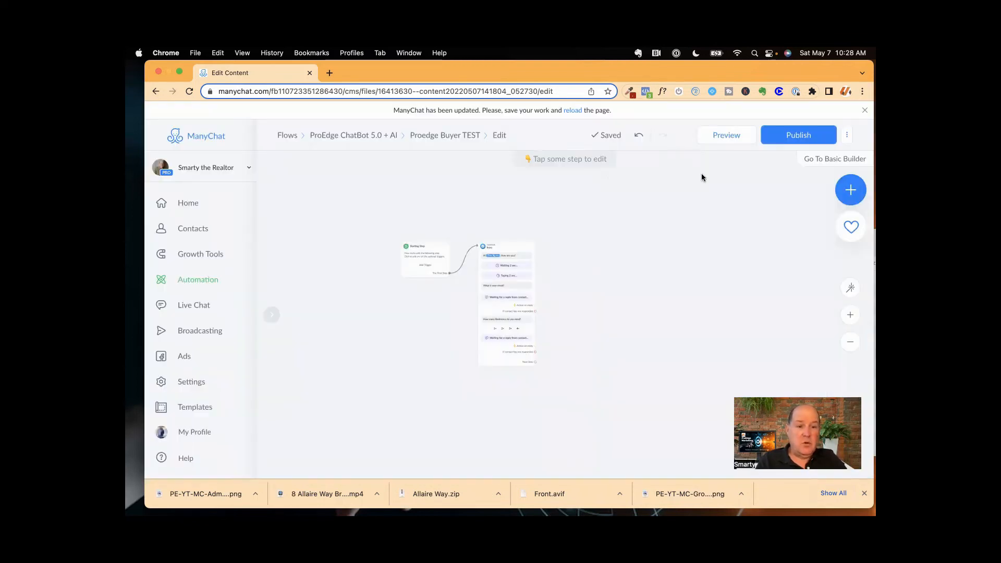
Add an Actions step to the flow and position it beside the upper half of the Intro message.
{"action": "left_click", "coordinate": [853, 183]}
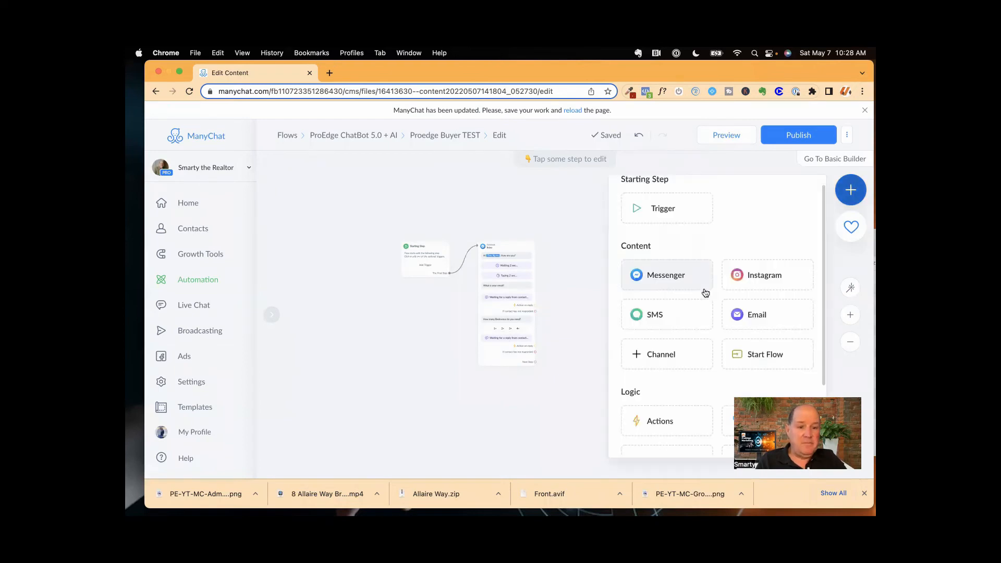
{"action": "scroll", "coordinate": [704, 292], "scroll_direction": "down", "scroll_amount": 3}
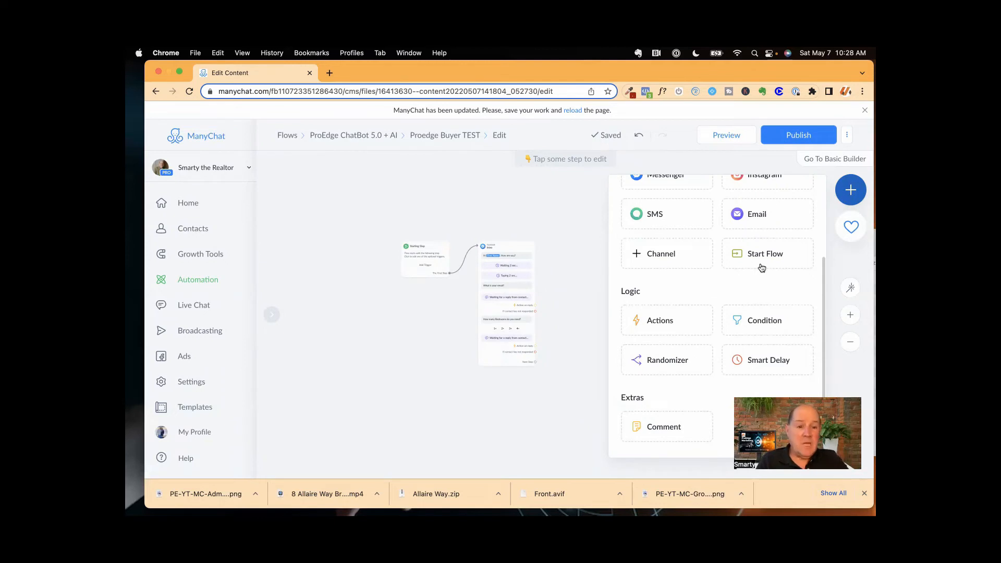
{"action": "left_click", "coordinate": [667, 321]}
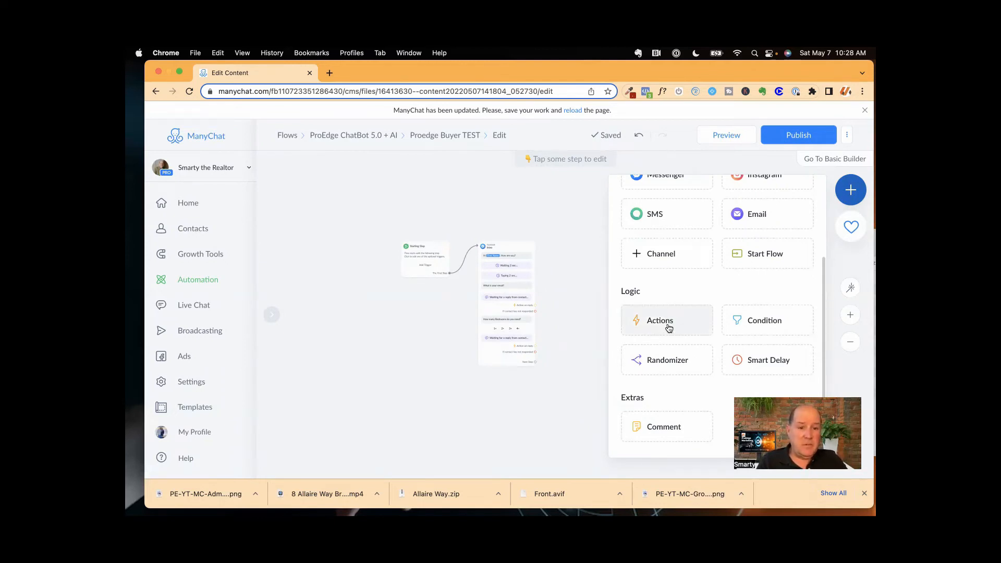
{"action": "left_click", "coordinate": [668, 327]}
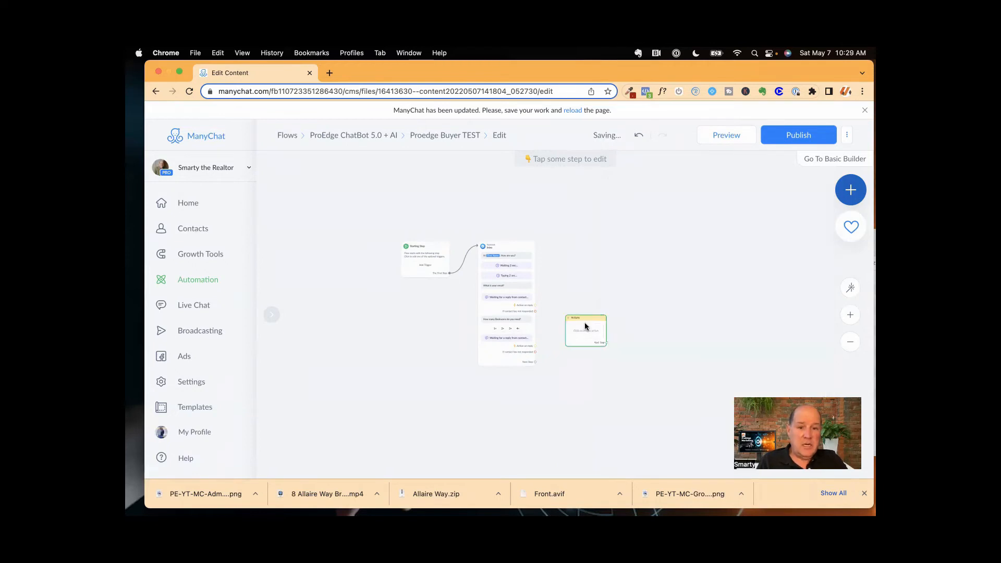
{"action": "left_click_drag", "start_coordinate": [585, 327], "coordinate": [585, 297]}
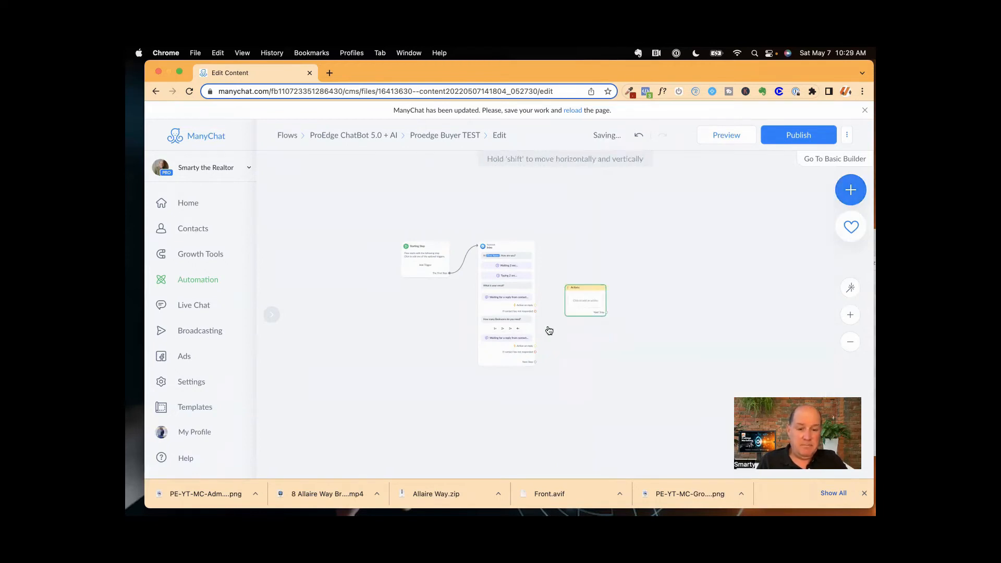
Create a new Messenger message below the Actions step, linked from the Intro message's Next Step.
{"action": "scroll", "coordinate": [546, 329], "scroll_direction": "up", "scroll_amount": 5}
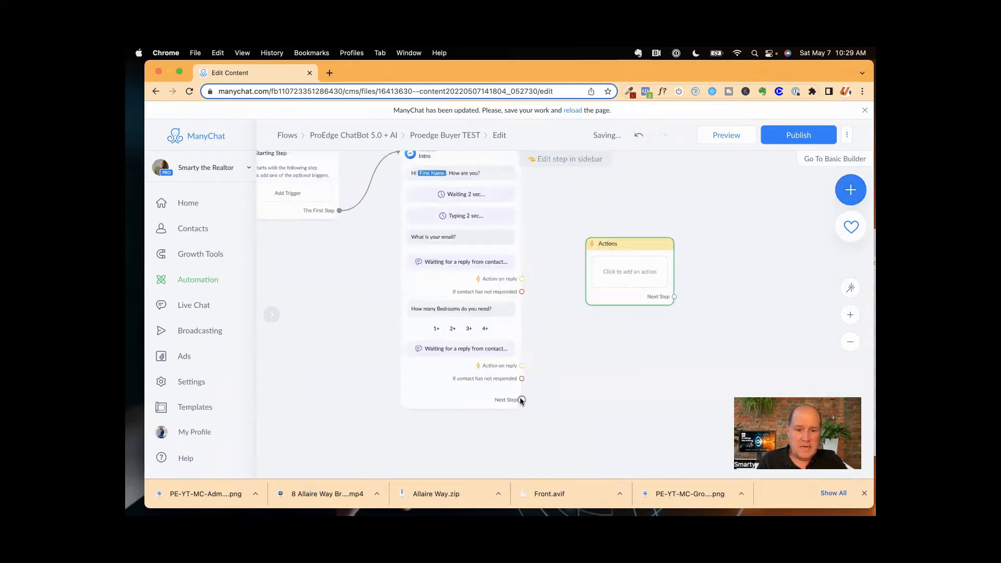
{"action": "left_click", "coordinate": [521, 399]}
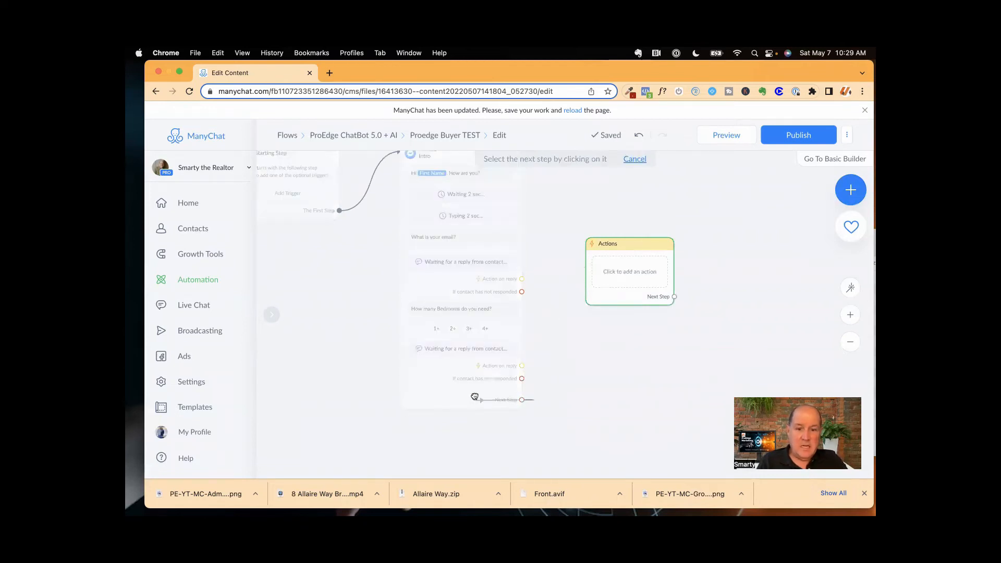
{"action": "left_click_drag", "start_coordinate": [612, 352], "coordinate": [612, 337]}
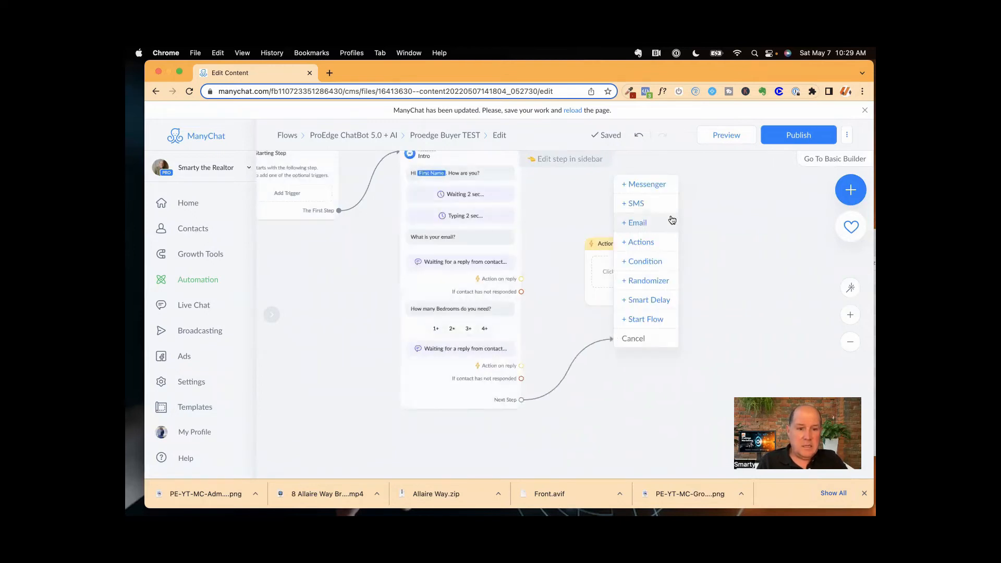
{"action": "left_click", "coordinate": [646, 185]}
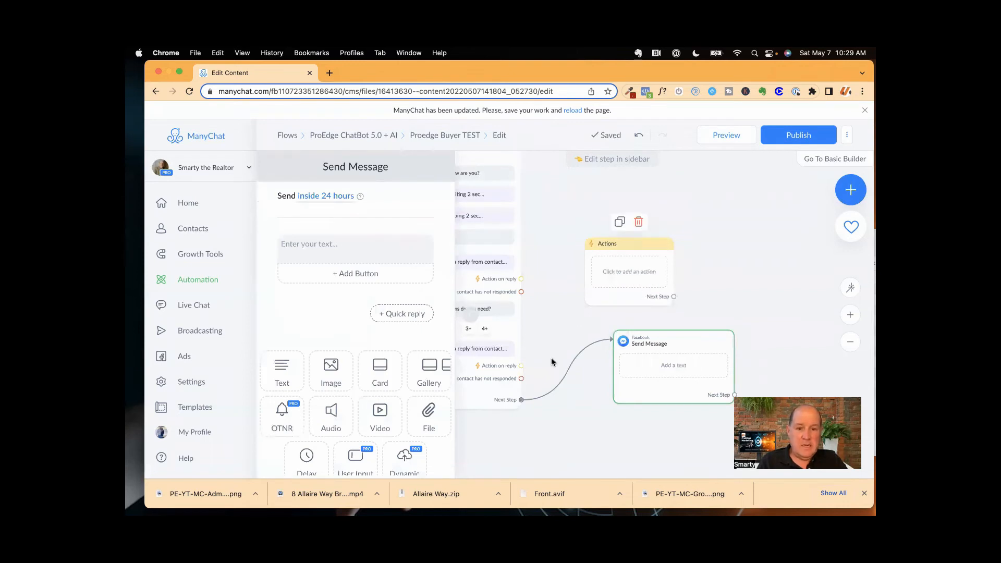
Link the bedrooms question's Action on reply to the Actions step and make it add the tag "Beds Provided".
{"action": "left_click", "coordinate": [520, 366]}
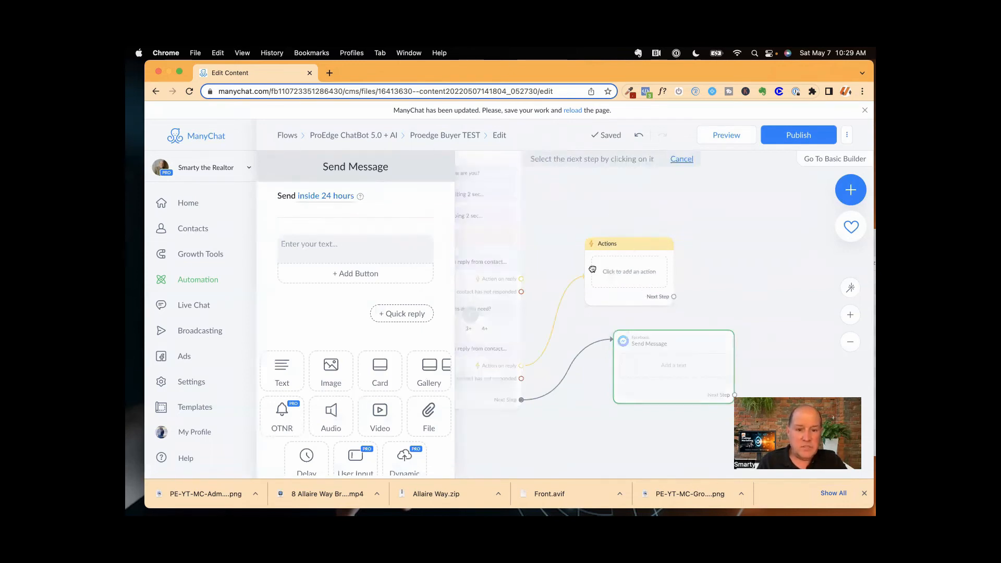
{"action": "left_click", "coordinate": [622, 256]}
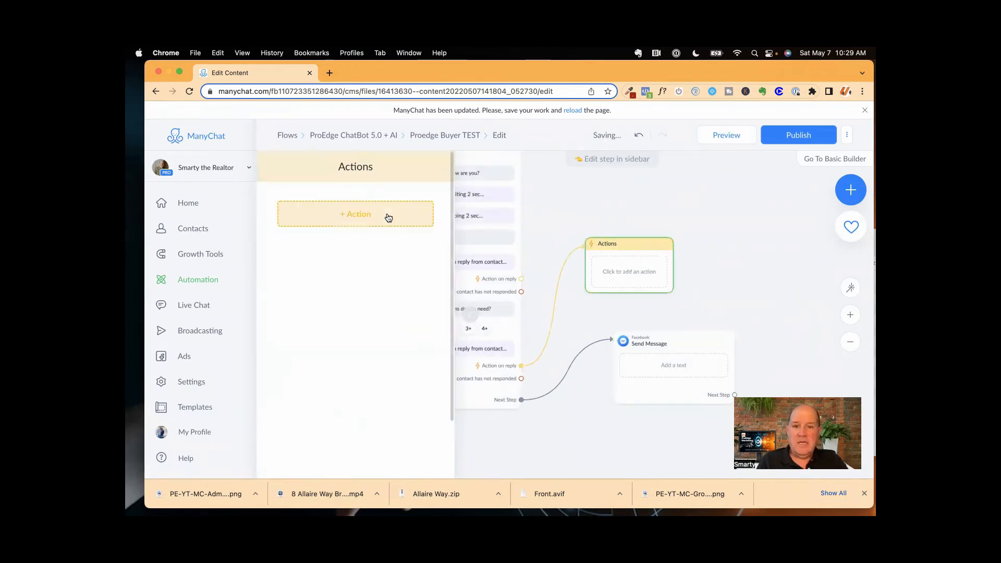
{"action": "left_click", "coordinate": [377, 225]}
{"action": "left_click", "coordinate": [345, 235]}
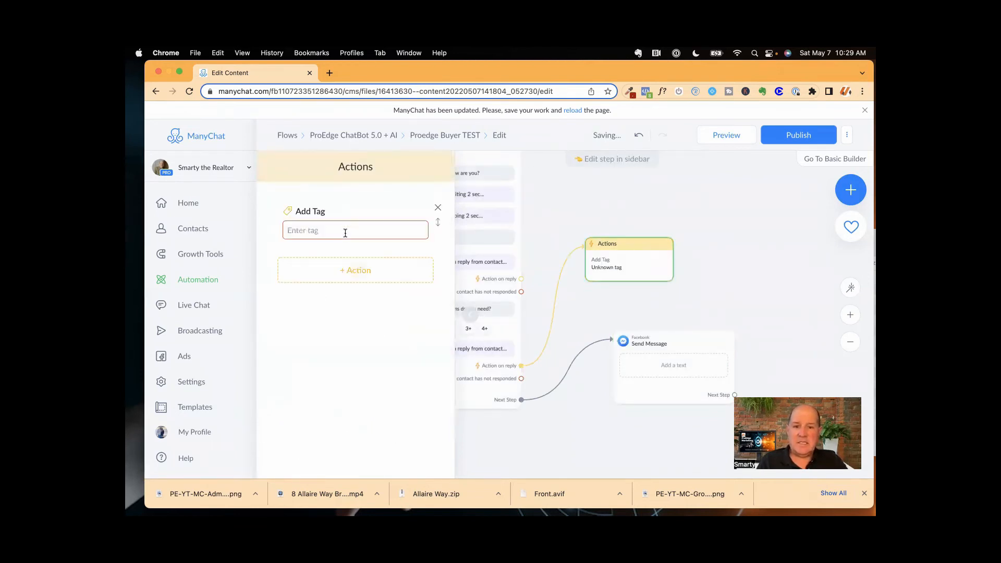
{"action": "left_click", "coordinate": [345, 233]}
{"action": "type", "text": "Bed"}
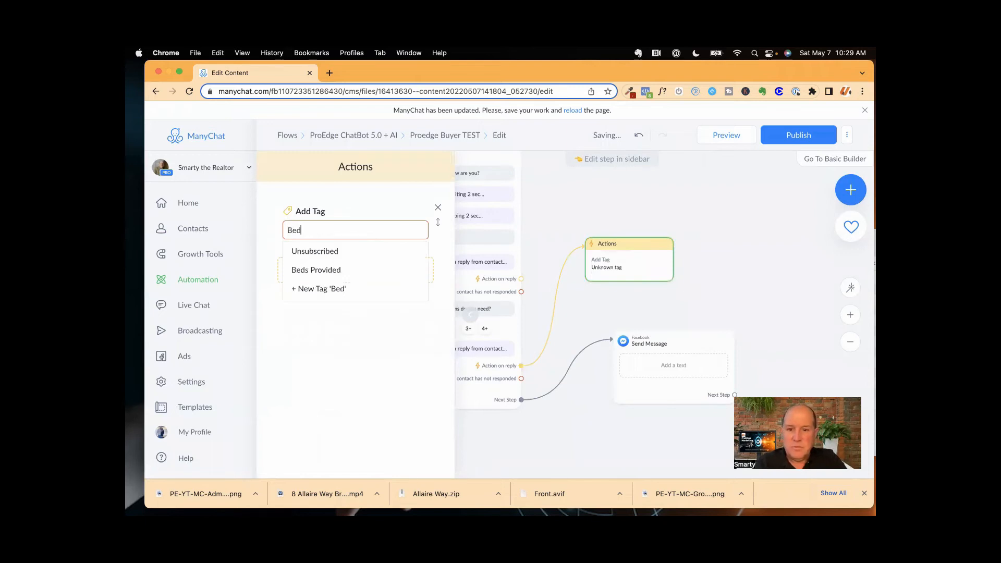
{"action": "left_click", "coordinate": [332, 270]}
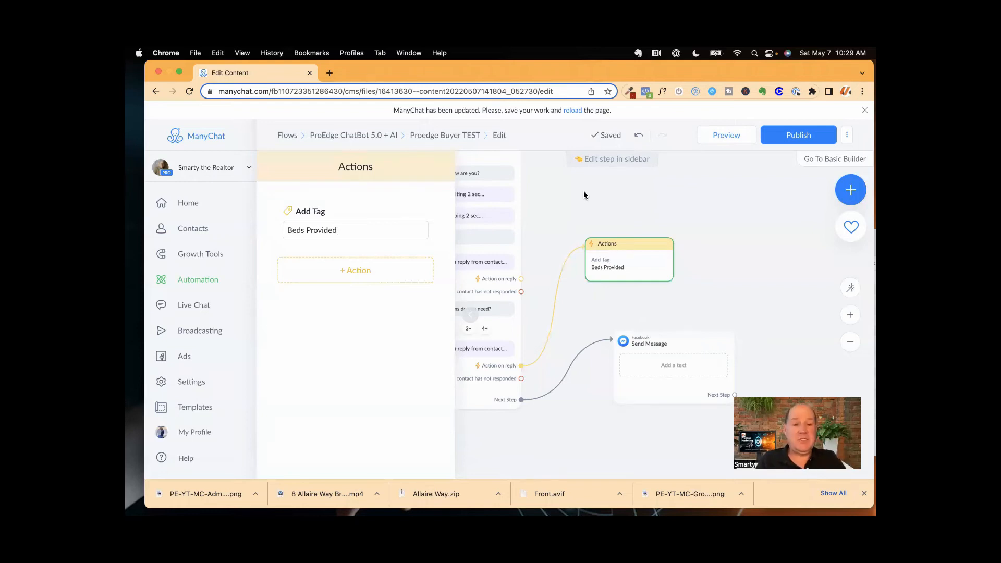
Move the Send Message step to the right of the Actions step and add a Condition step to the flow.
{"action": "left_click", "coordinate": [667, 313]}
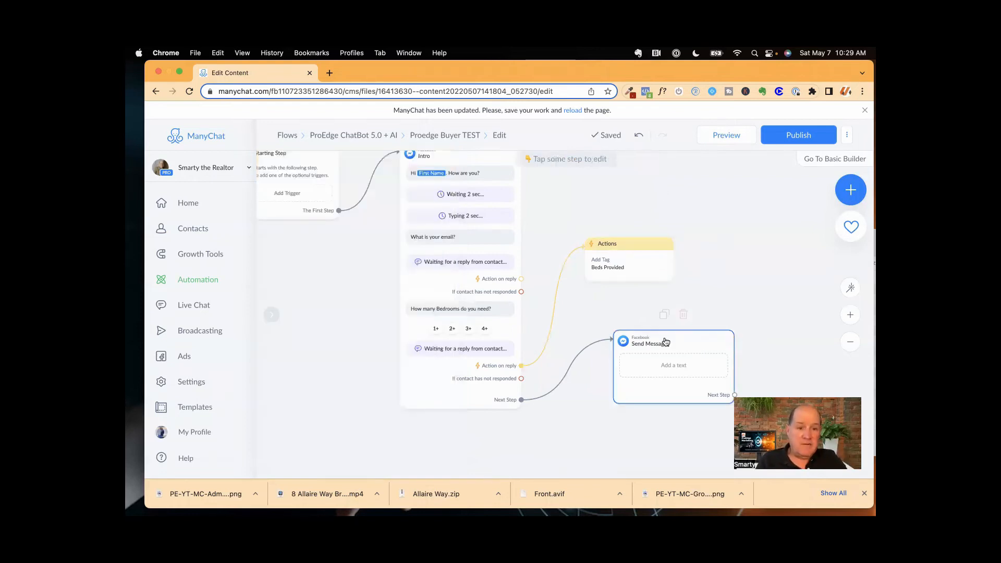
{"action": "left_click_drag", "start_coordinate": [667, 342], "coordinate": [753, 294]}
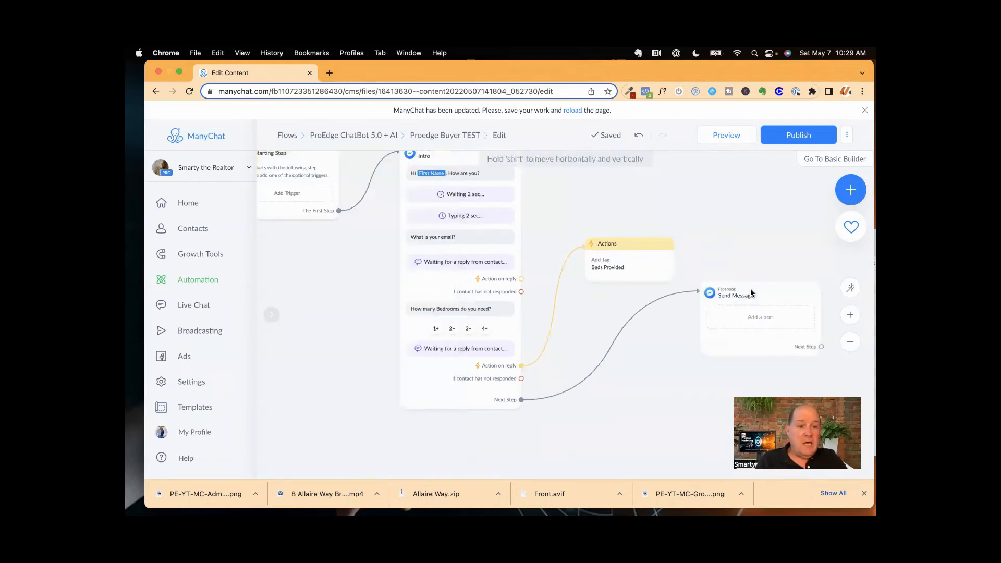
{"action": "left_click", "coordinate": [850, 189]}
{"action": "scroll", "coordinate": [714, 336], "scroll_direction": "down", "scroll_amount": 3}
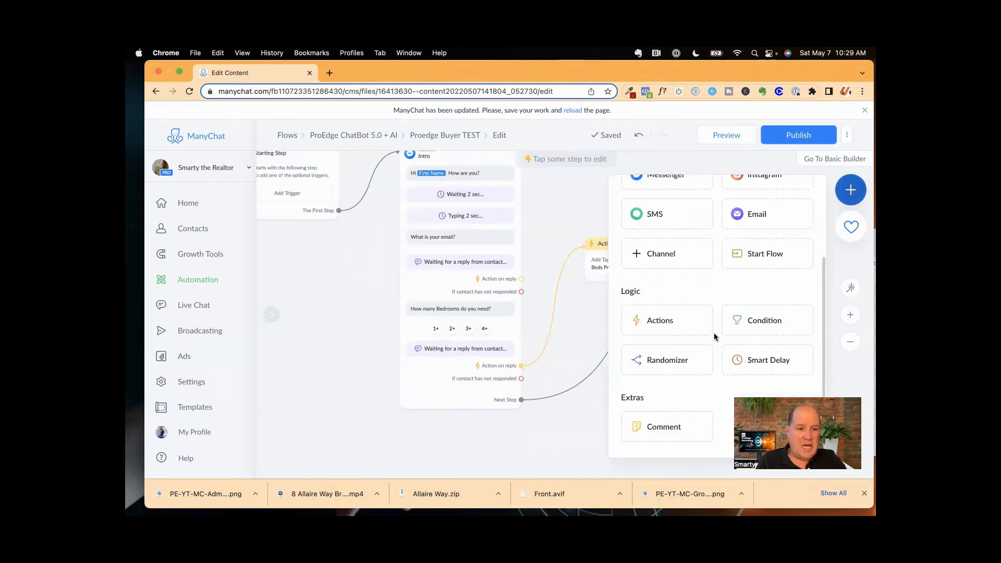
{"action": "left_click", "coordinate": [761, 320]}
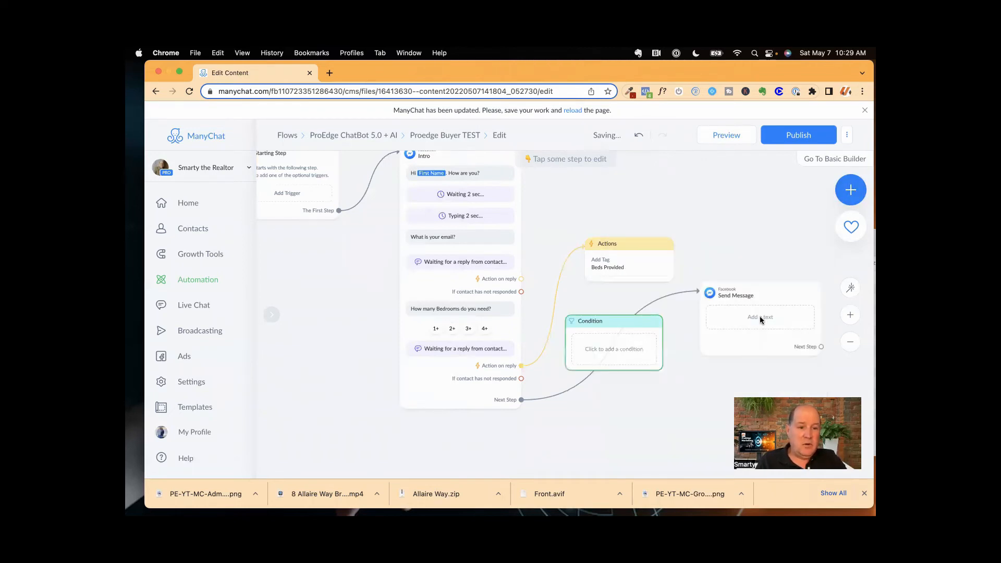
Define the Condition step to check whether the custom field PE_Bedrooms is "1+".
{"action": "left_click", "coordinate": [619, 326]}
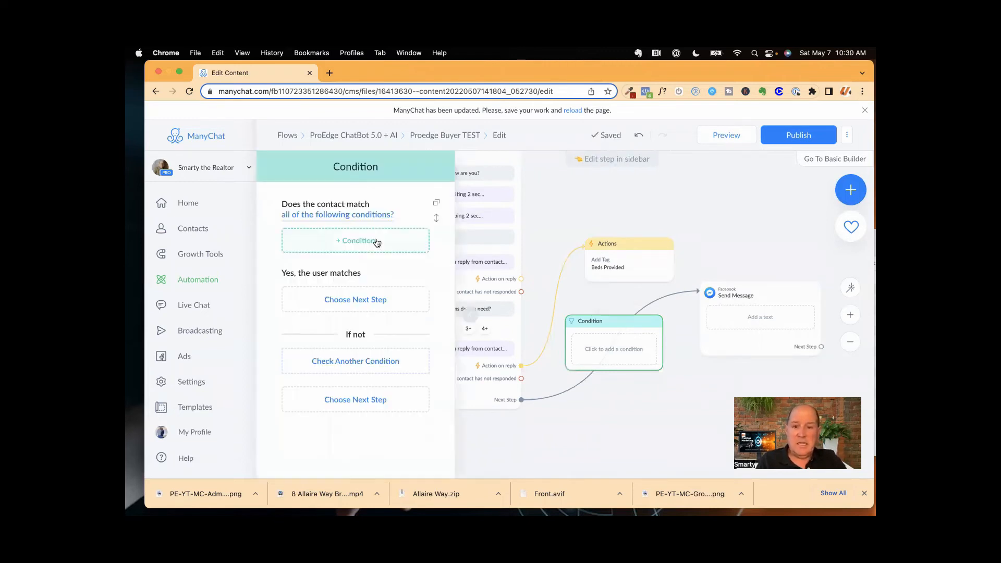
{"action": "left_click", "coordinate": [377, 243]}
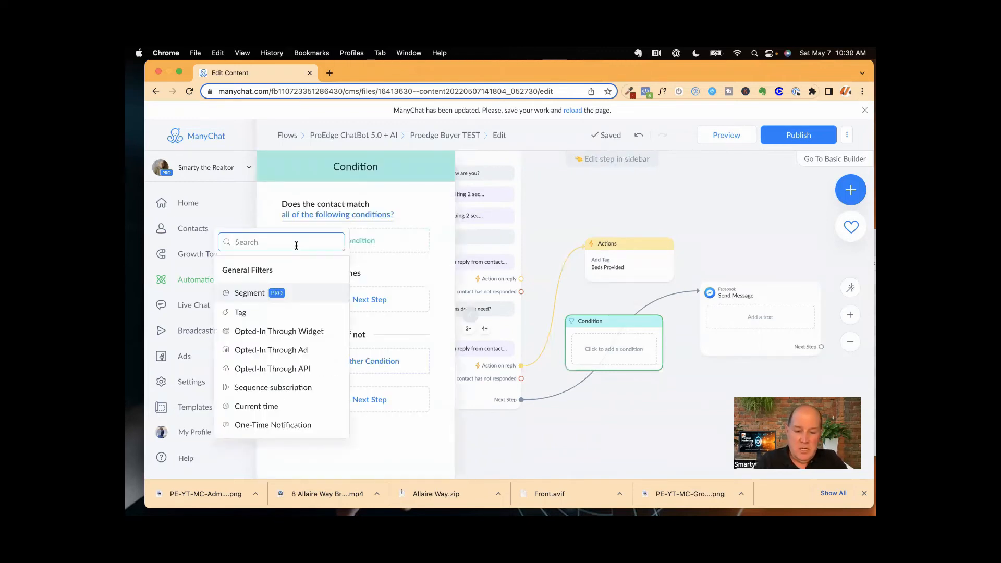
{"action": "type", "text": "bed"}
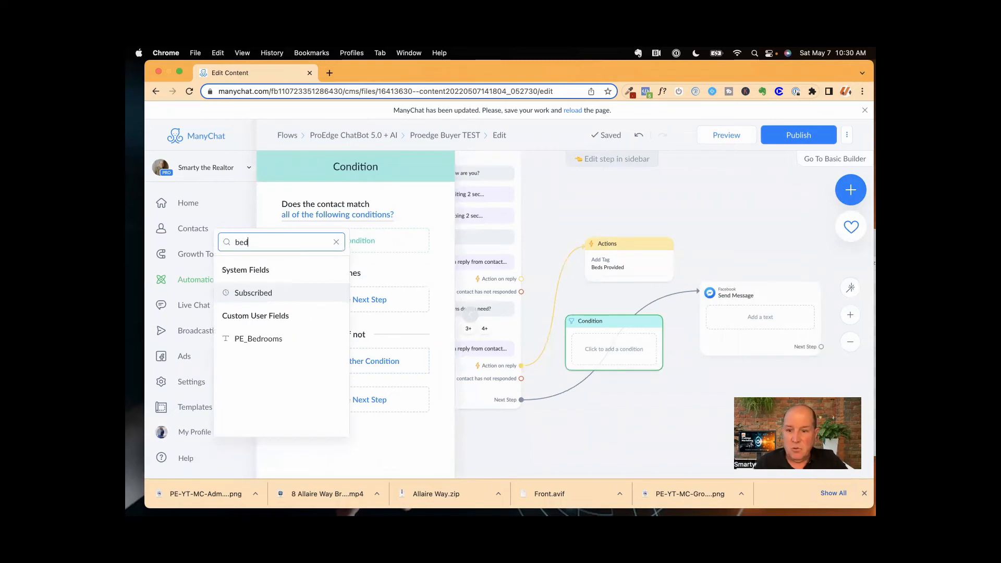
{"action": "left_click", "coordinate": [264, 340]}
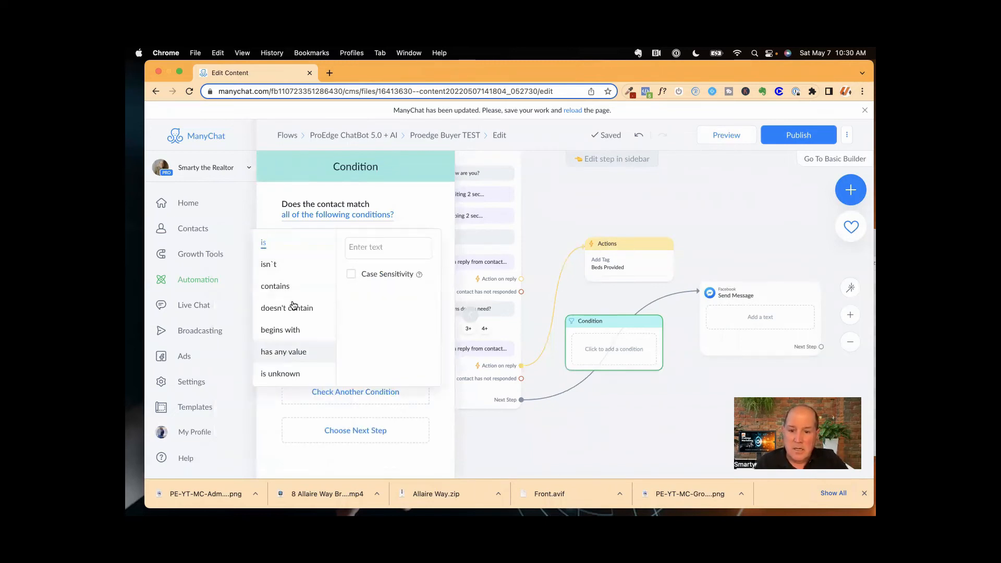
{"action": "left_click", "coordinate": [360, 248]}
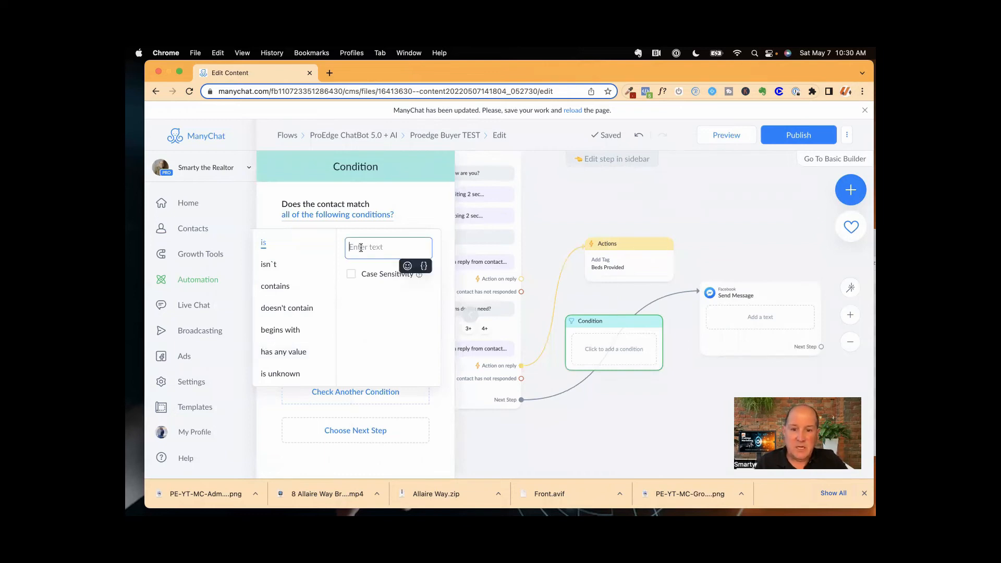
{"action": "type", "text": "1"}
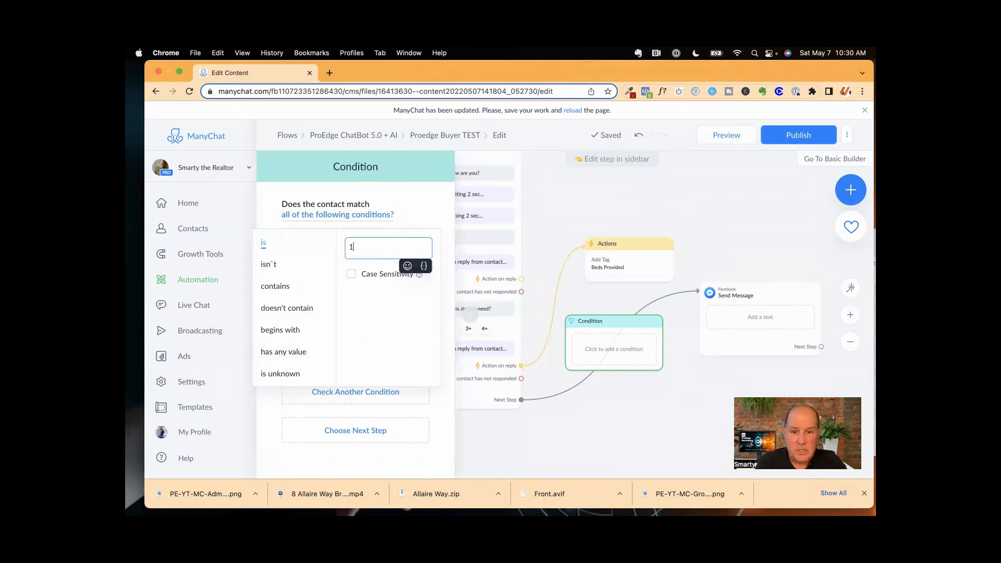
{"action": "type", "text": "+"}
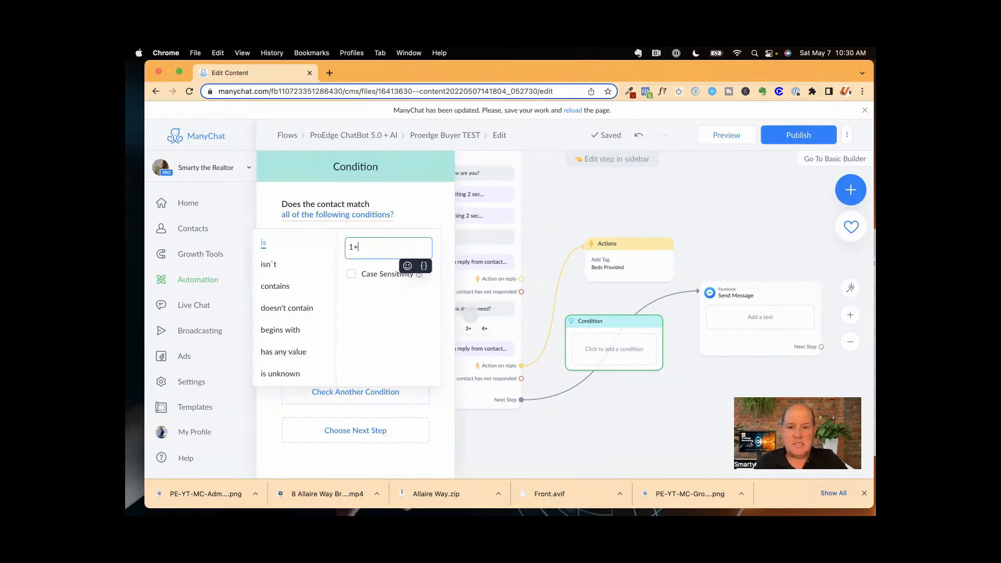
{"action": "left_click", "coordinate": [576, 351]}
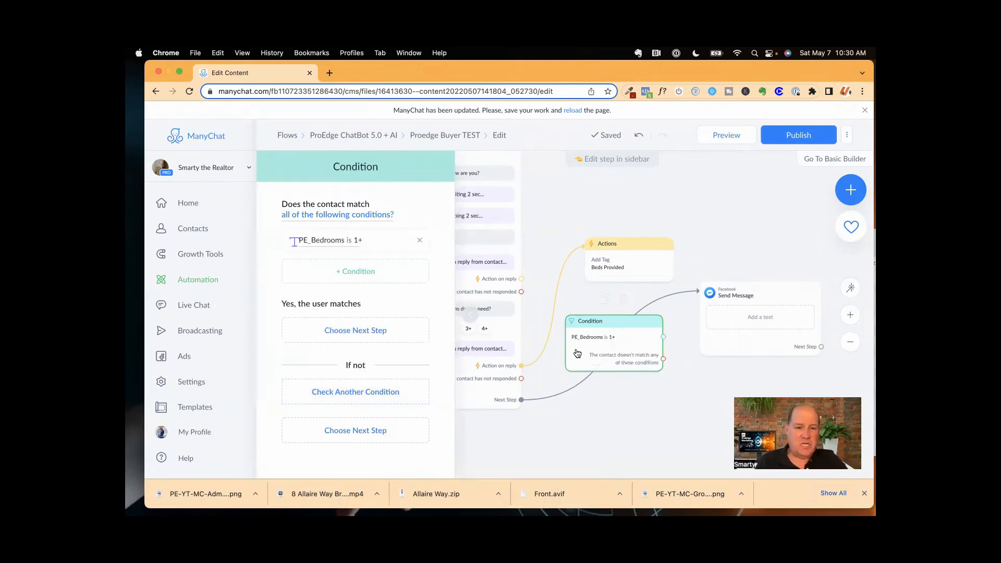
Link the Condition's match output to the Send Message step and reroute the Intro message's Next Step to the Condition.
{"action": "left_click_drag", "start_coordinate": [663, 336], "coordinate": [716, 302]}
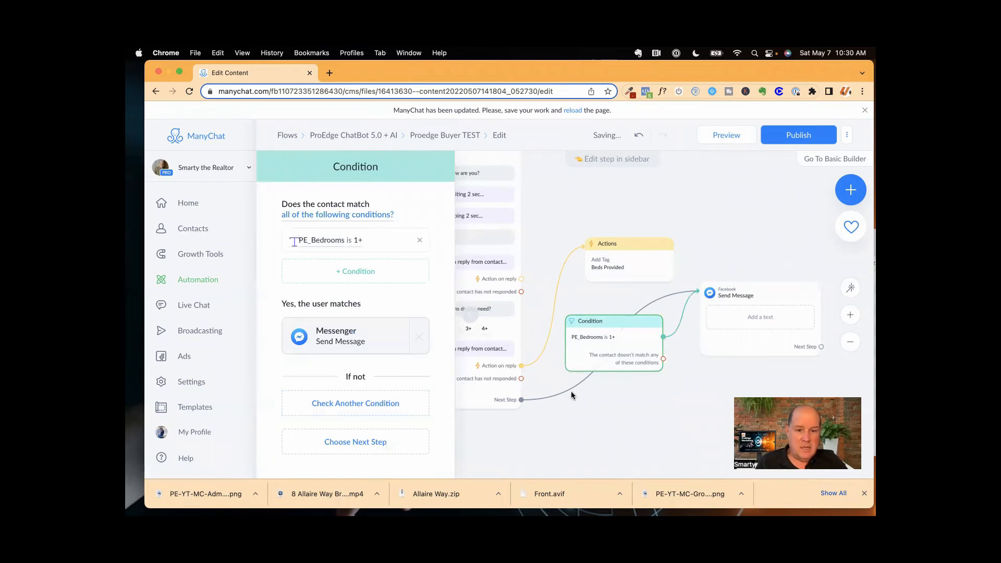
{"action": "left_click", "coordinate": [571, 378]}
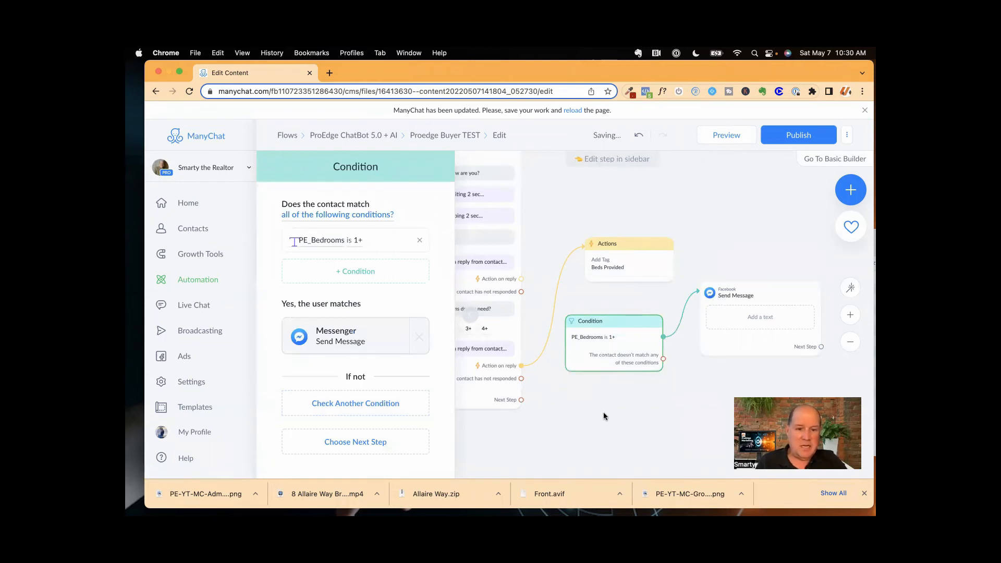
{"action": "left_click_drag", "start_coordinate": [520, 399], "coordinate": [618, 398]}
{"action": "scroll", "coordinate": [628, 428], "scroll_direction": "down", "scroll_amount": 1}
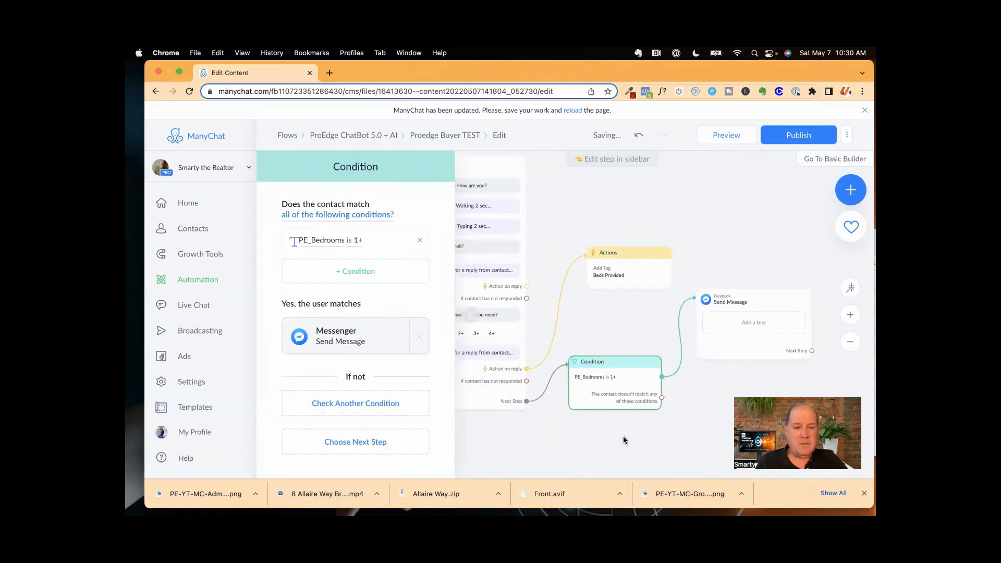
{"action": "scroll", "coordinate": [623, 346], "scroll_direction": "down", "scroll_amount": 3}
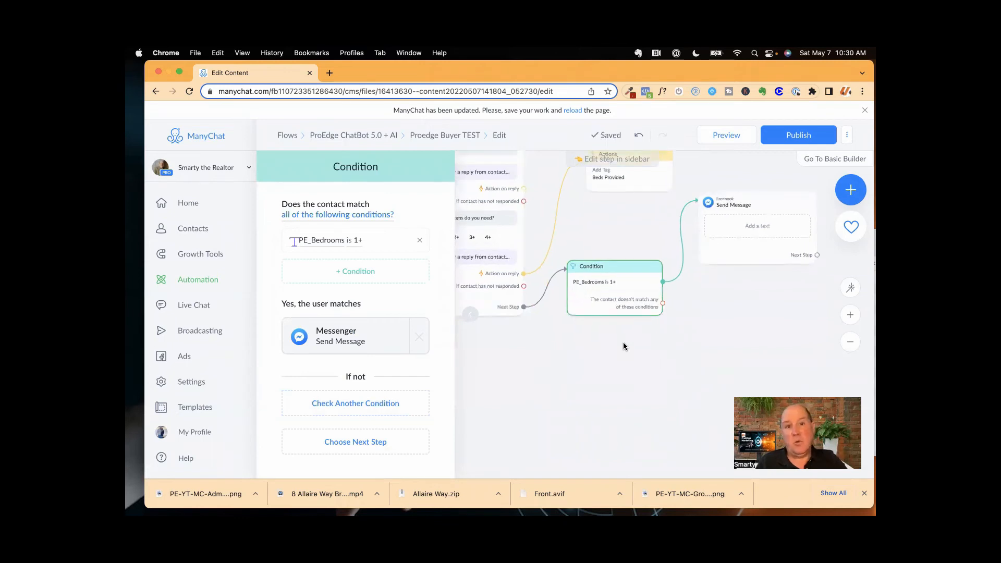
{"action": "scroll", "coordinate": [624, 344], "scroll_direction": "up", "scroll_amount": 1}
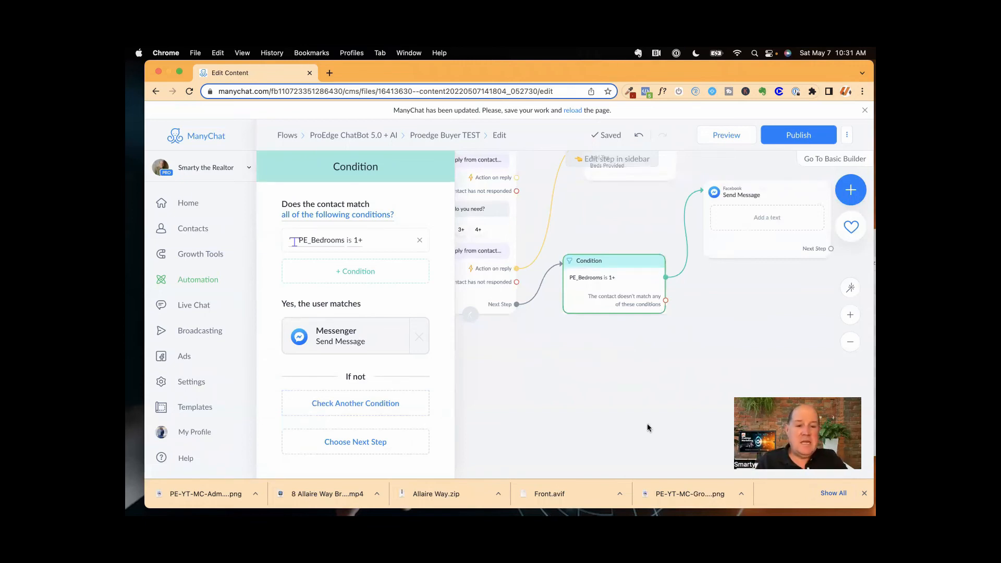
Add a second Add Tag action to the Actions step with the existing tag "Send Buyer to CRM".
{"action": "left_click", "coordinate": [470, 316]}
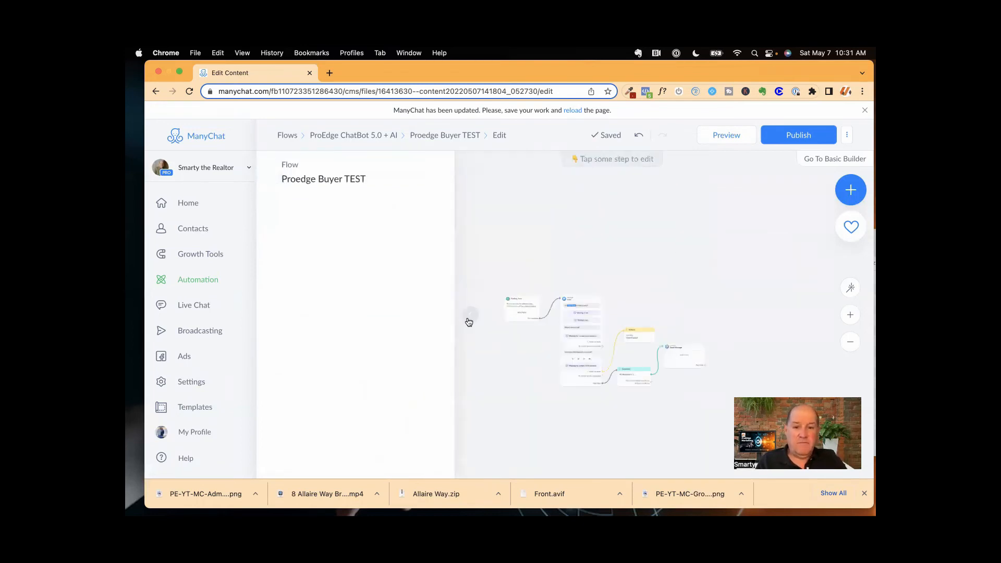
{"action": "left_click", "coordinate": [469, 316]}
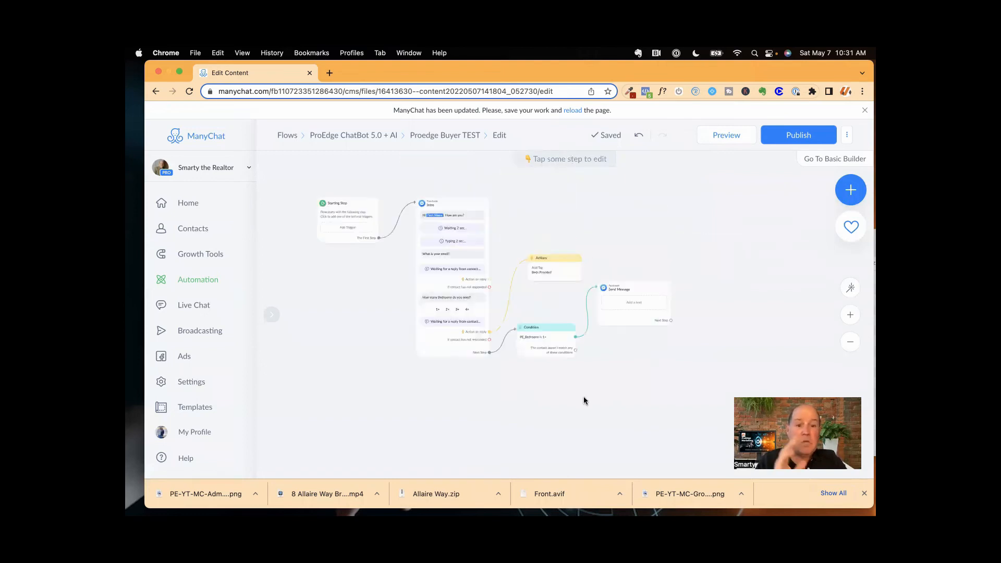
{"action": "left_click", "coordinate": [566, 262]}
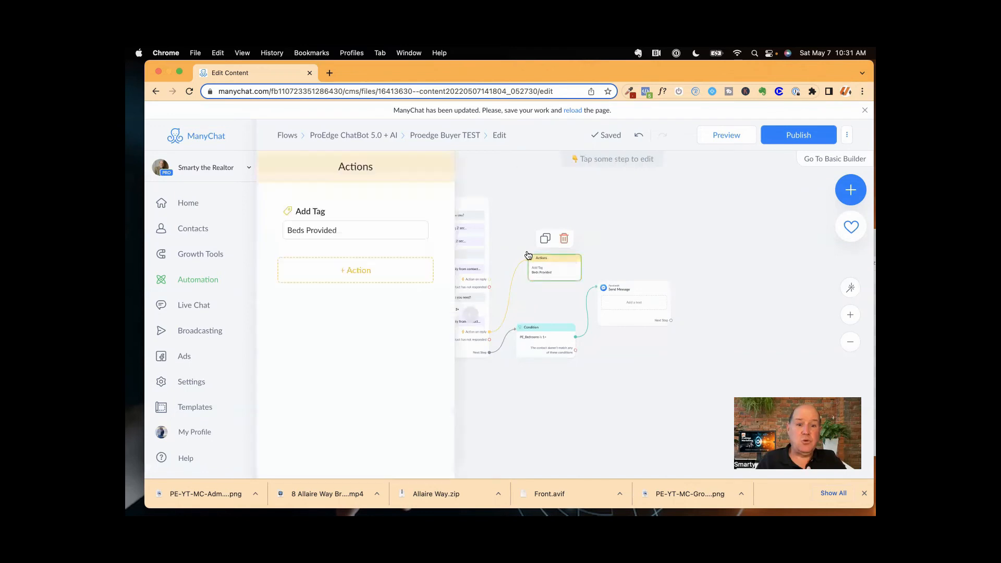
{"action": "left_click", "coordinate": [346, 274]}
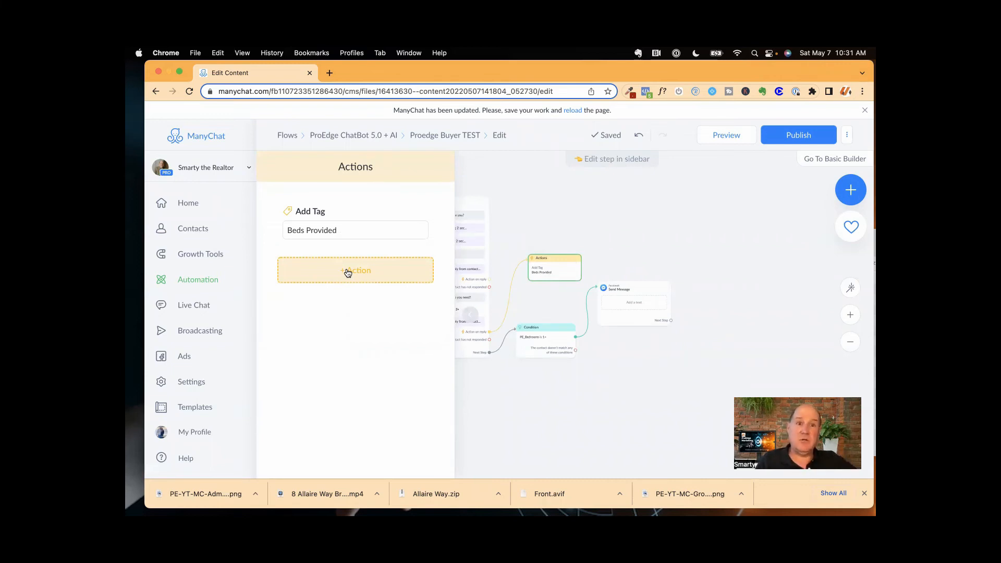
{"action": "left_click", "coordinate": [348, 273]}
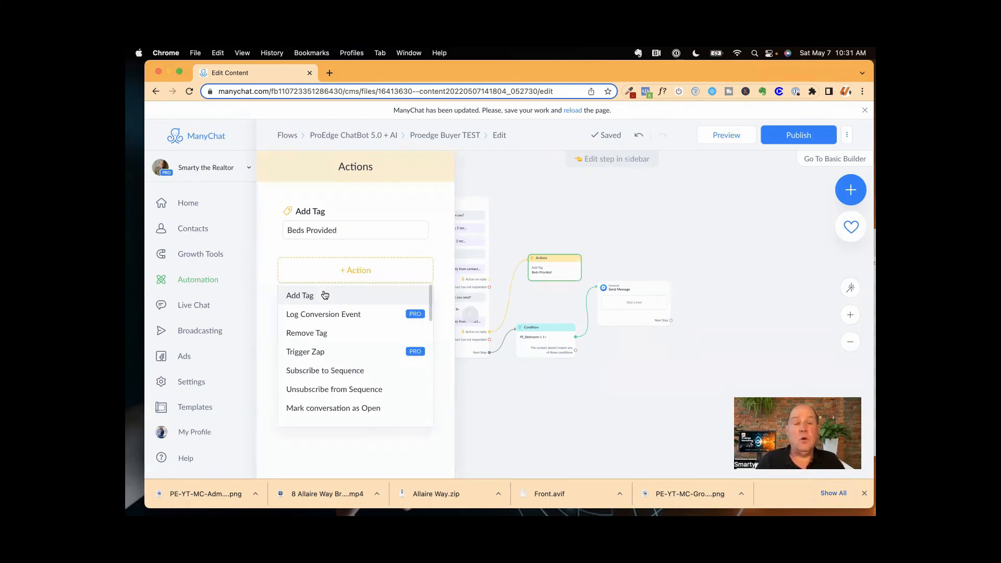
{"action": "left_click", "coordinate": [324, 295]}
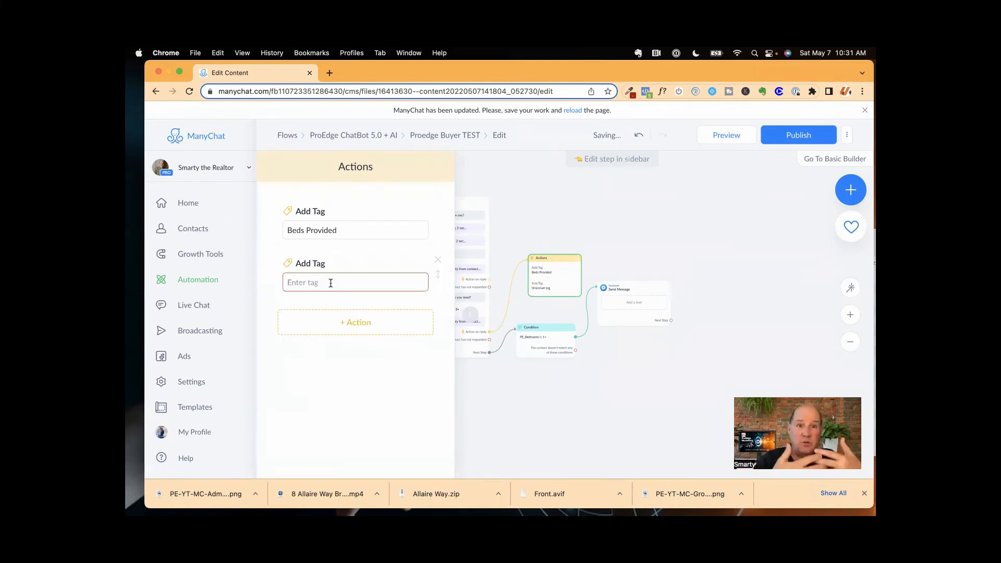
{"action": "left_click", "coordinate": [333, 282]}
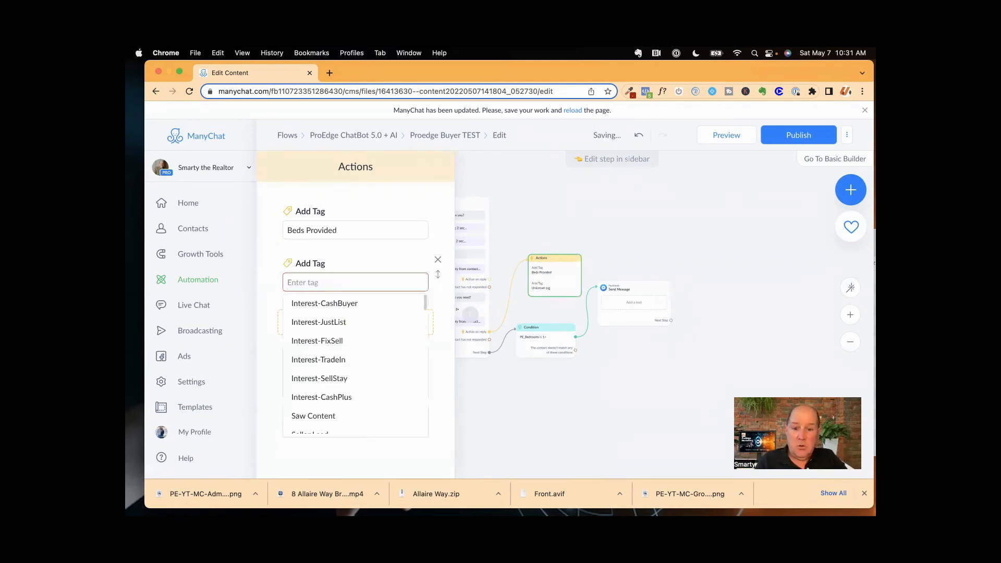
{"action": "type", "text": "Sendd"}
{"action": "key", "text": "BackSpace"}
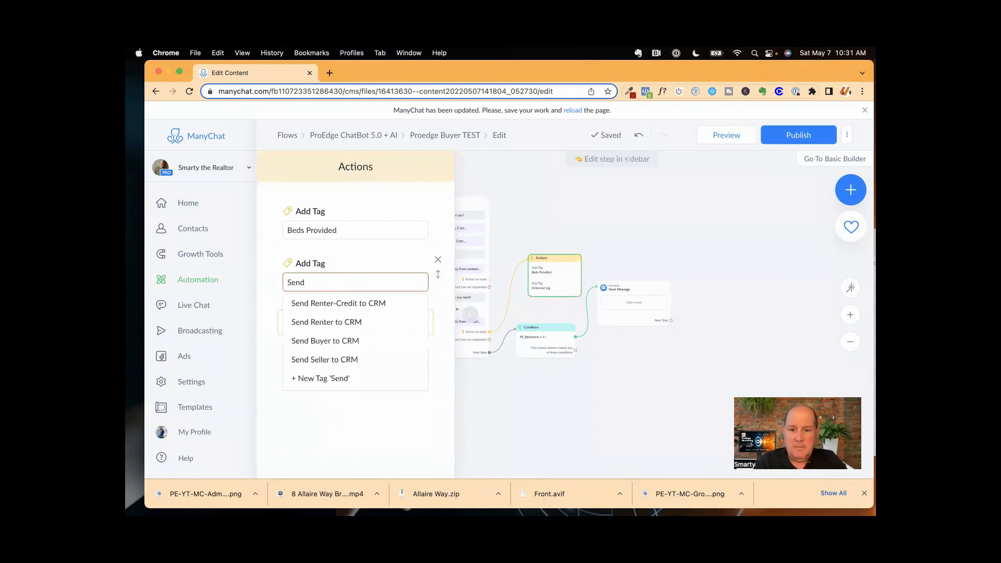
{"action": "left_click", "coordinate": [327, 341]}
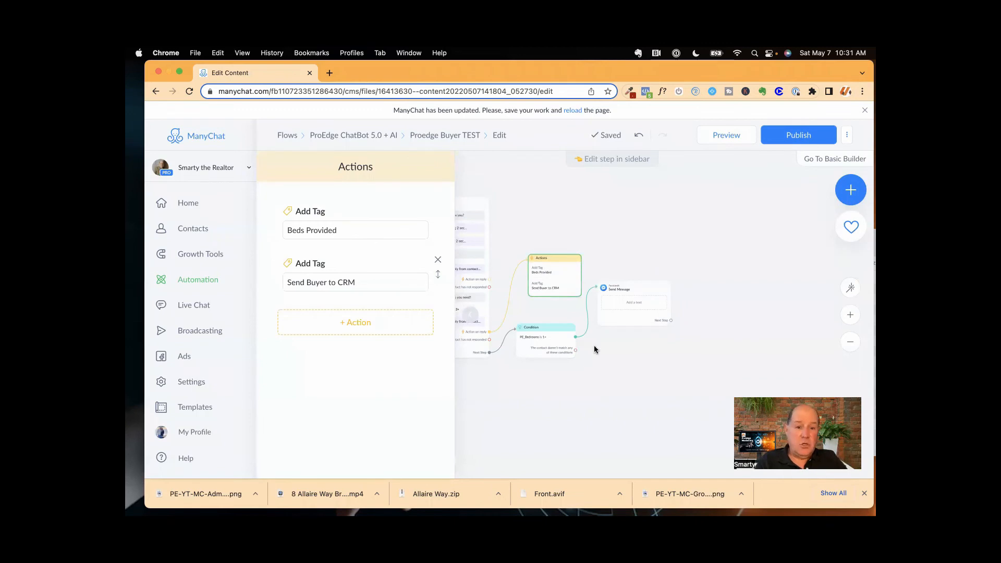
{"action": "left_click", "coordinate": [627, 343]}
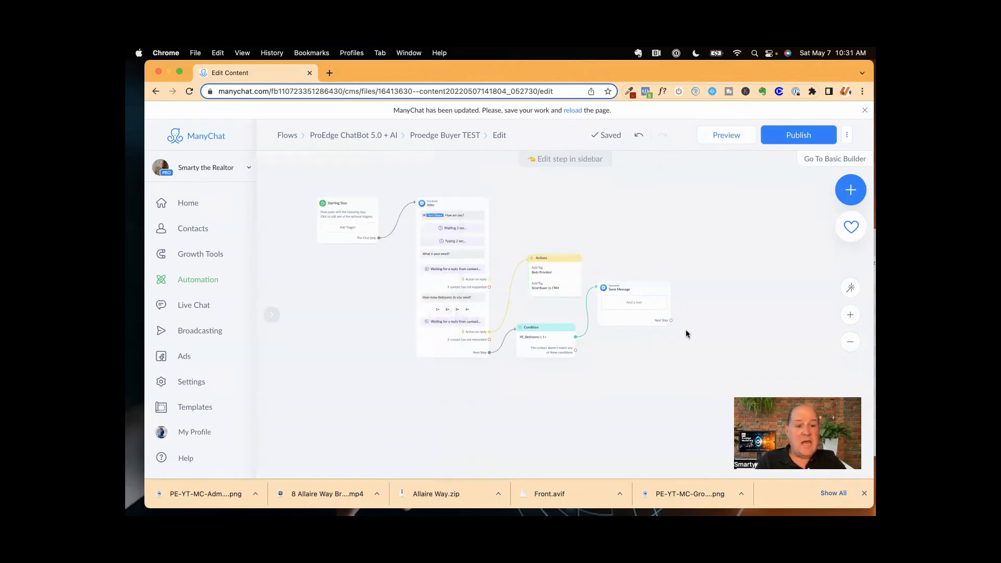
Create a Start Flow step beyond the Send Message step, linked from that message's Next Step.
{"action": "left_click_drag", "start_coordinate": [671, 320], "coordinate": [719, 256]}
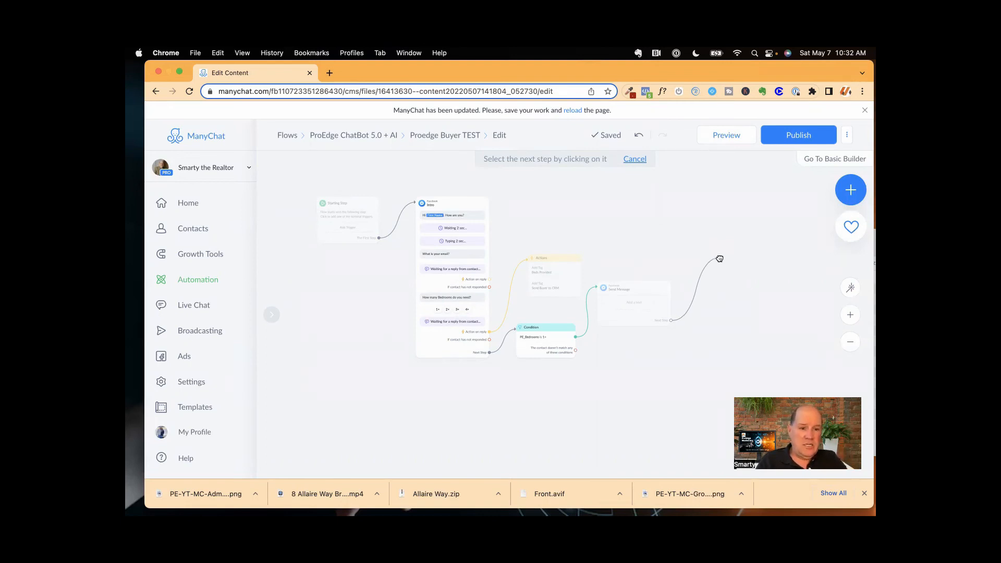
{"action": "left_click", "coordinate": [719, 265]}
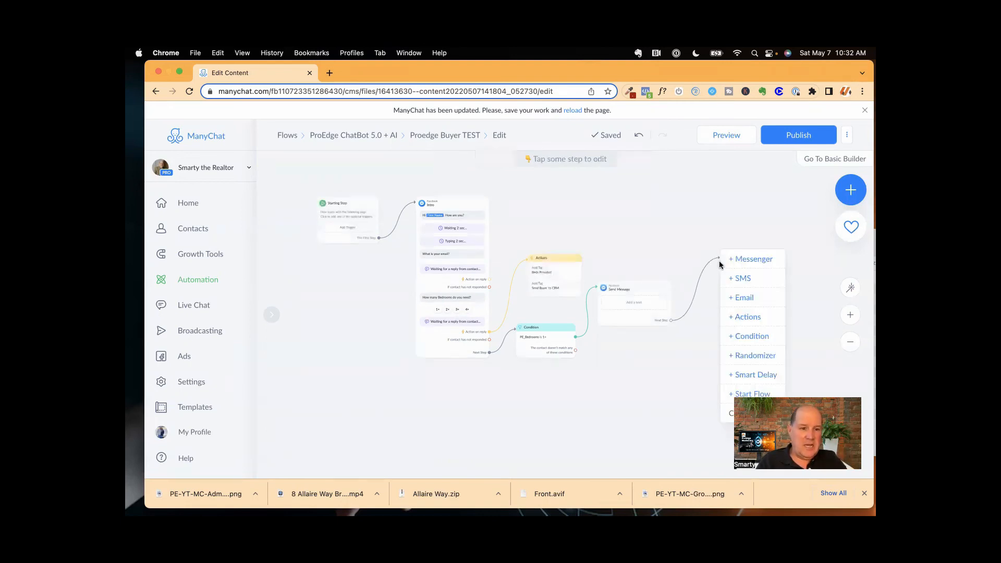
{"action": "left_click", "coordinate": [732, 398]}
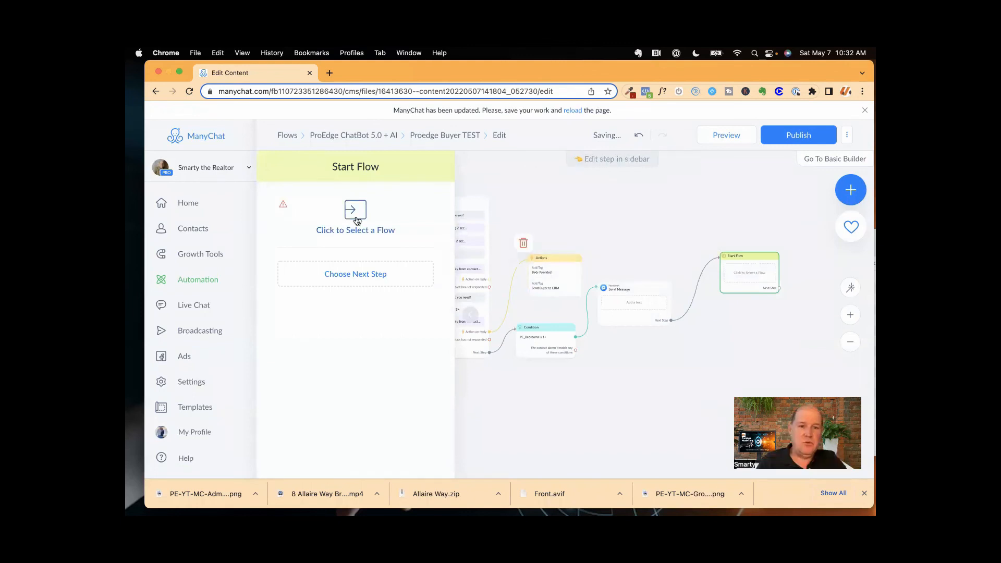
Open the flow picker for the Start Flow step, ready to search by flow name.
{"action": "left_click", "coordinate": [356, 219]}
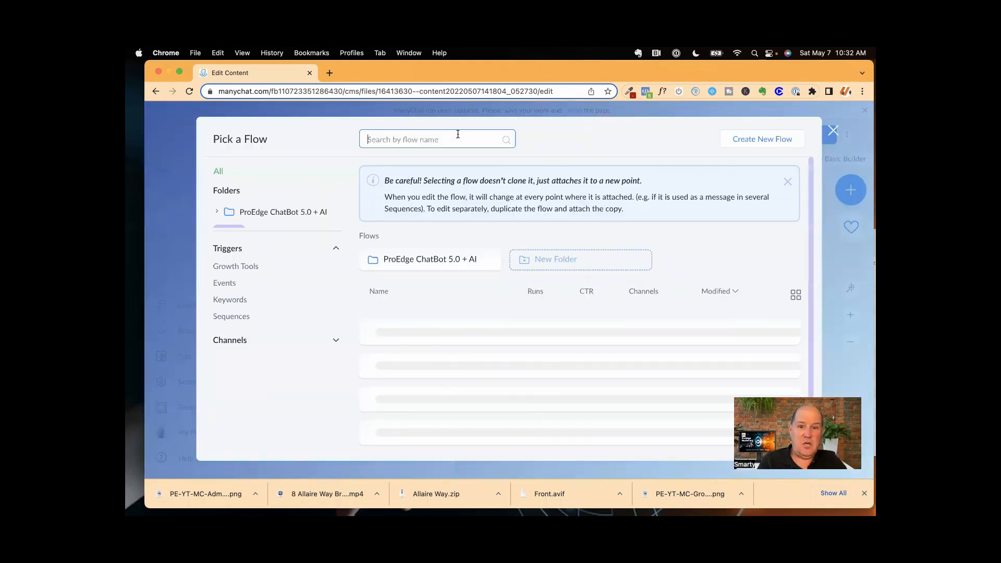
{"action": "left_click", "coordinate": [458, 134]}
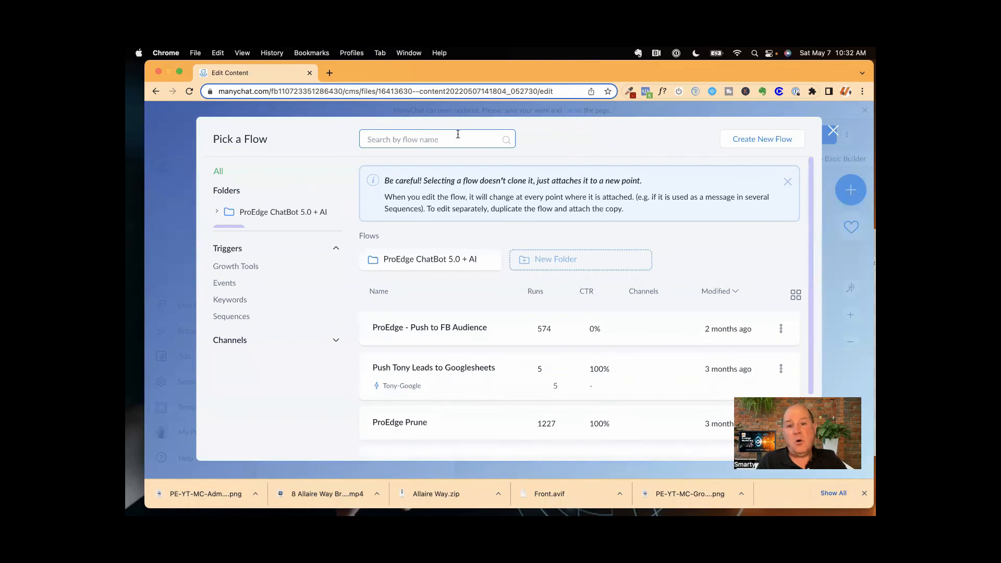
{"action": "type", "text": "notic"}
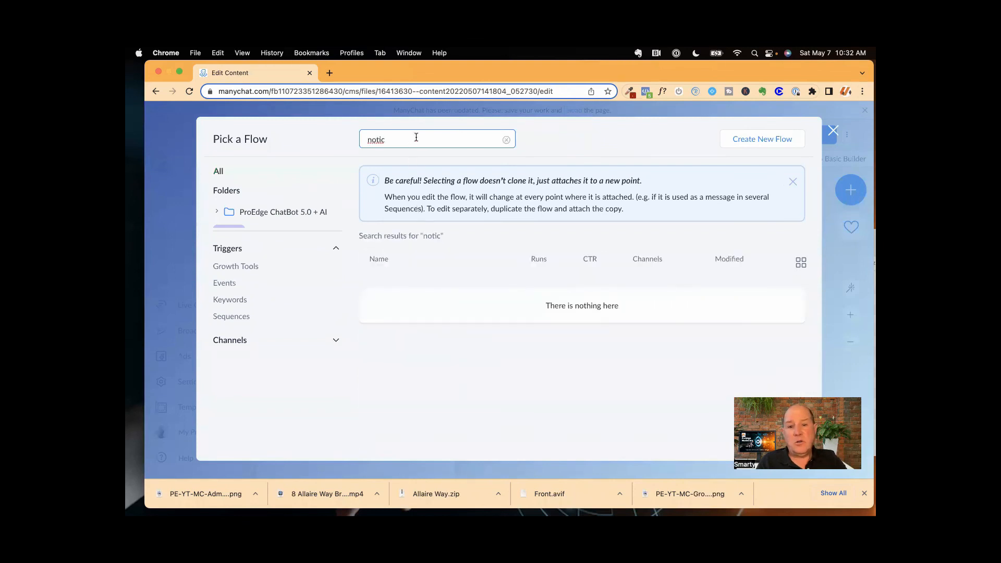
{"action": "key", "text": "BackSpace"}
{"action": "key", "text": "BackSpace"}
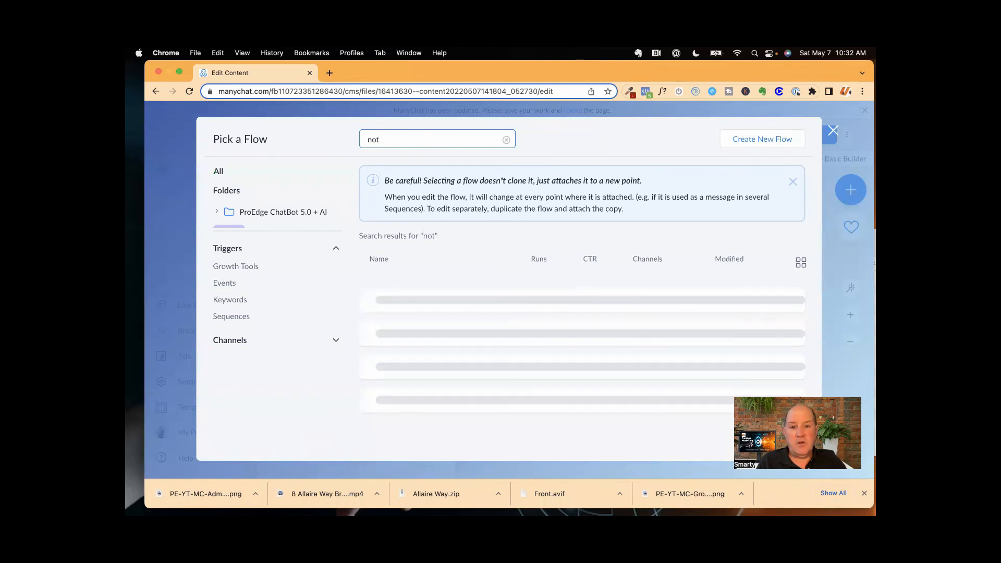
{"action": "key", "text": "BackSpace"}
{"action": "type", "text": "if"}
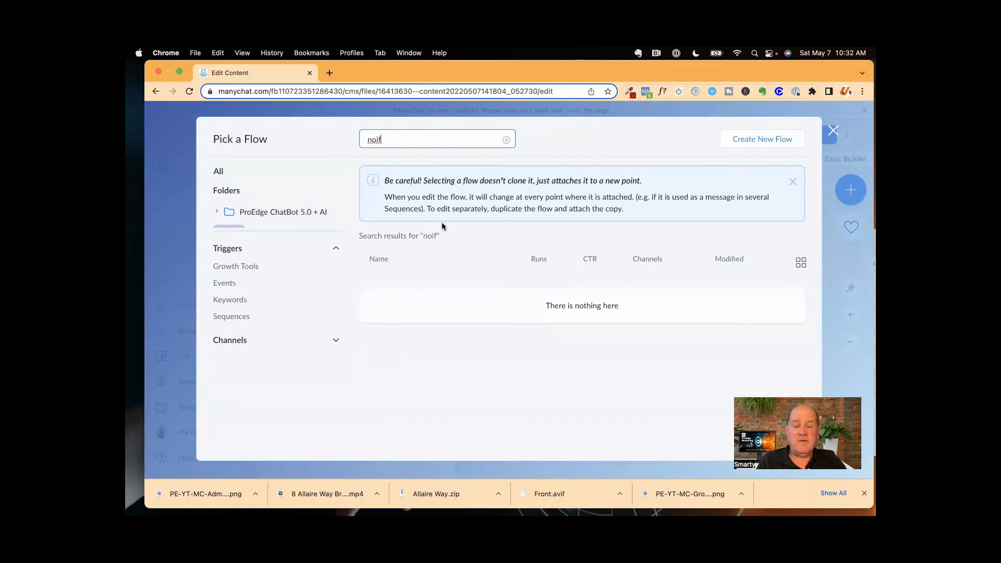
{"action": "key", "text": "BackSpace"}
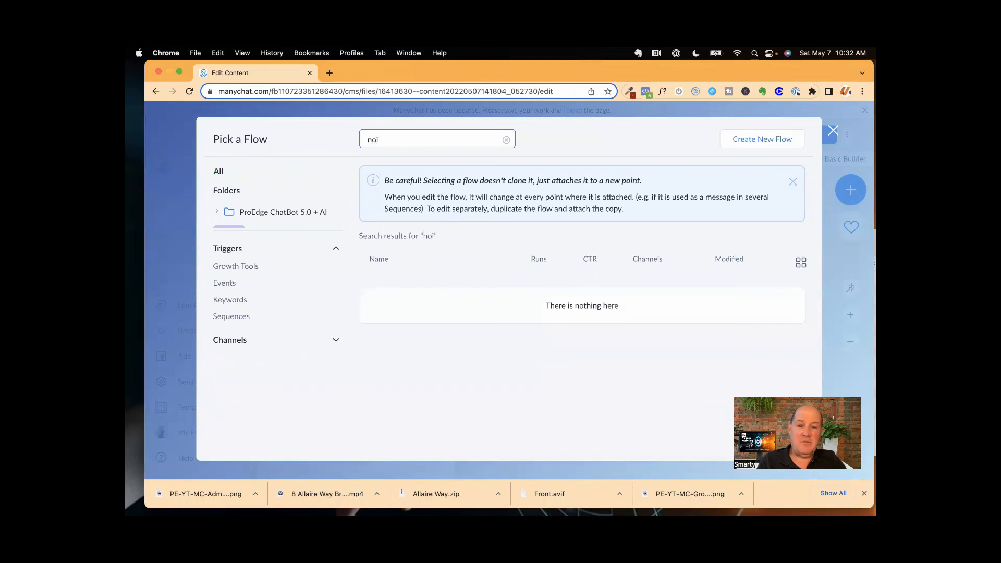
{"action": "key", "text": "BackSpace"}
{"action": "key", "text": "BackSpace"}
{"action": "key", "text": "BackSpace"}
{"action": "type", "text": "ntif"}
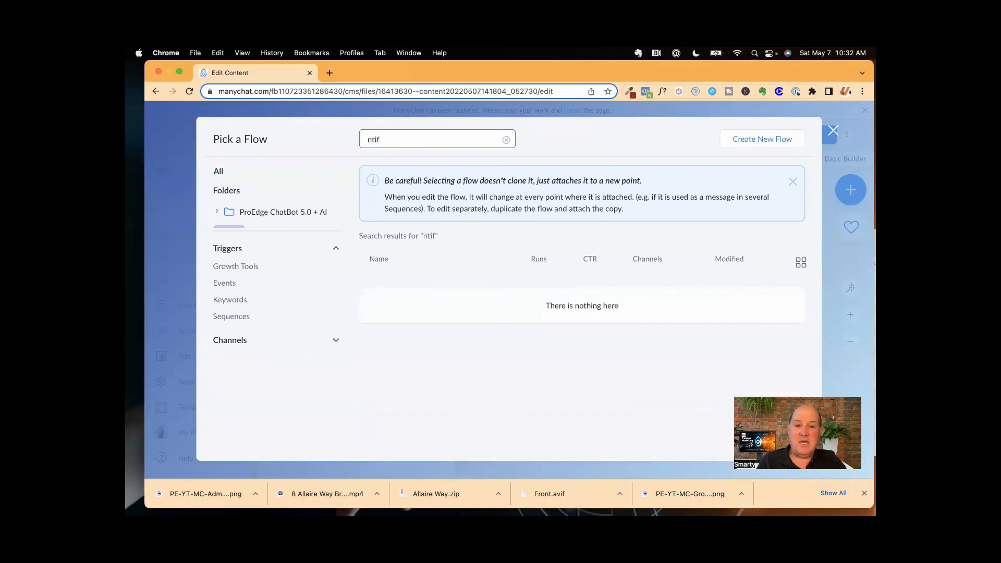
Search the flows for "not" and attach ProEdge - Notifications V4.1 to the Start Flow step.
{"action": "double_click", "coordinate": [394, 139]}
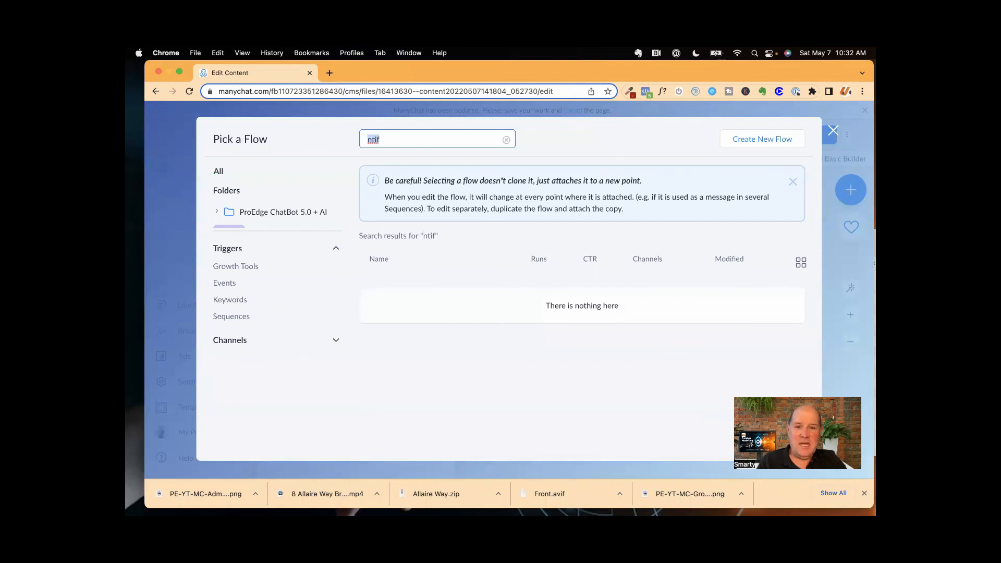
{"action": "type", "text": "not"}
{"action": "scroll", "coordinate": [405, 254], "scroll_direction": "down", "scroll_amount": 3}
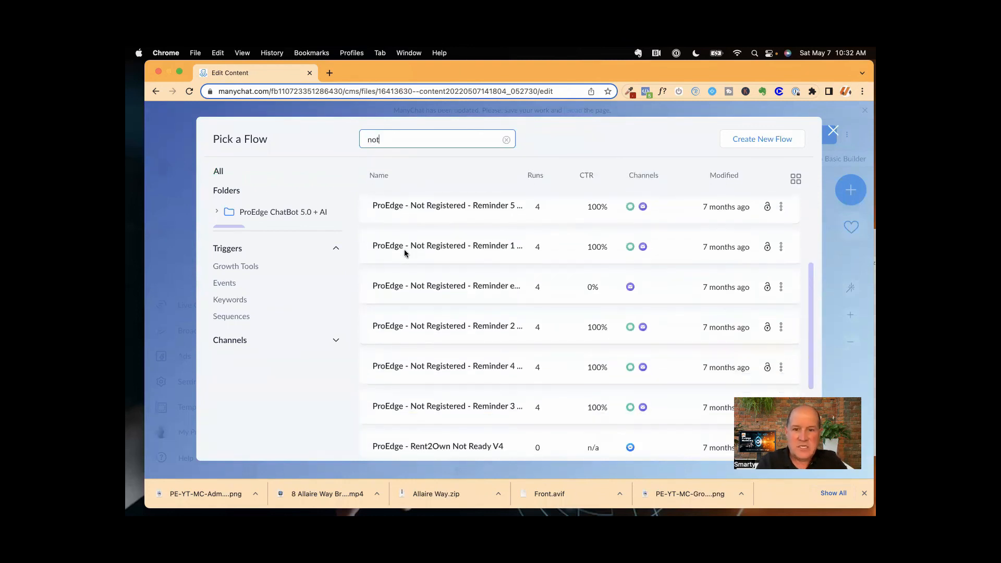
{"action": "scroll", "coordinate": [405, 254], "scroll_direction": "down", "scroll_amount": 4}
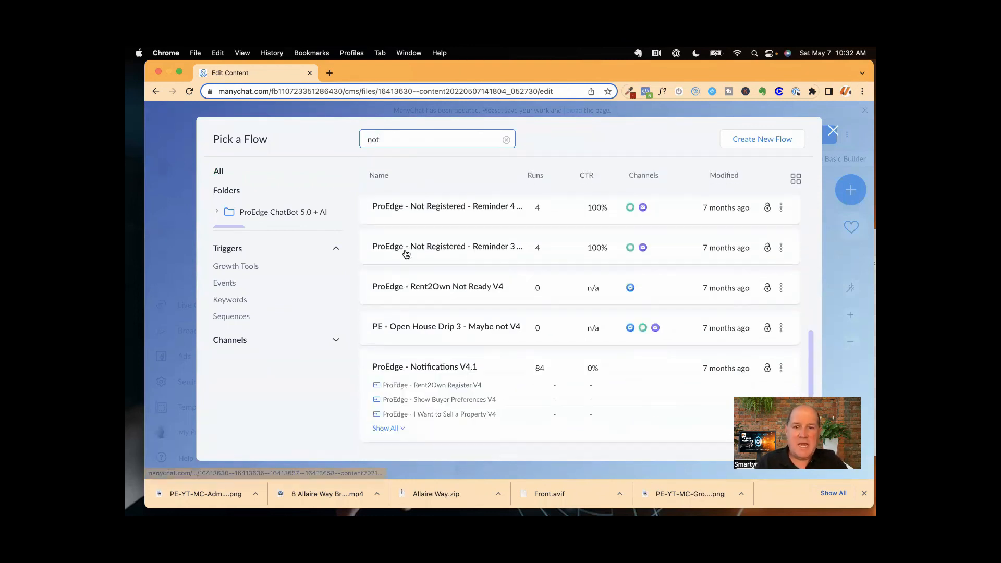
{"action": "left_click", "coordinate": [424, 377]}
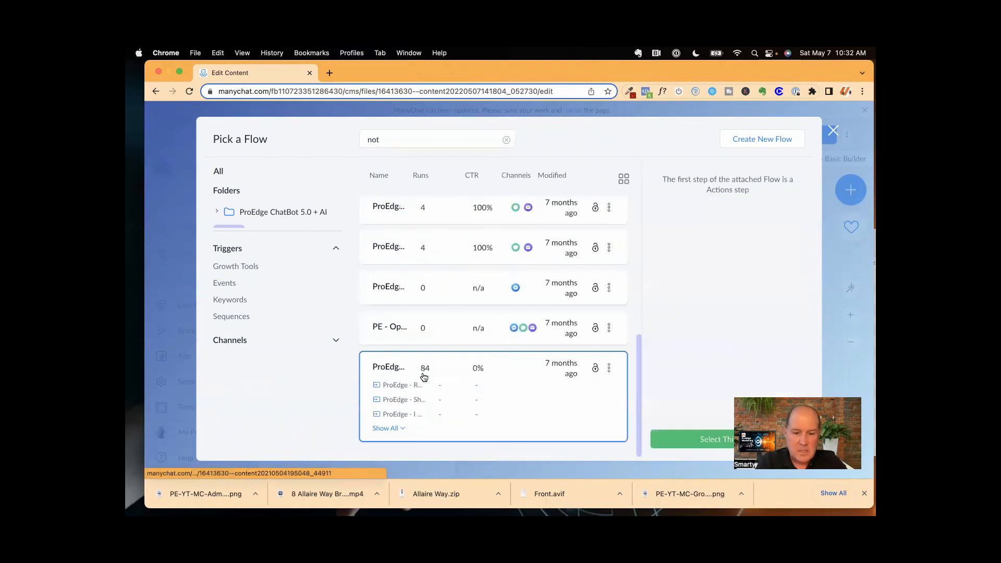
{"action": "left_click", "coordinate": [680, 439]}
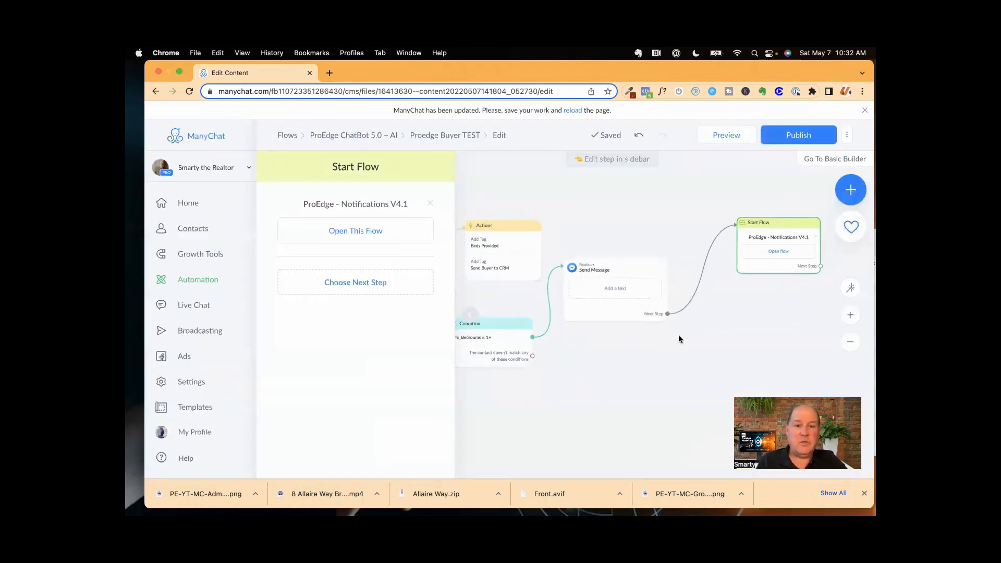
Collapse the step editor and review the whole flow from the Starting Step through to the Start Flow step.
{"action": "scroll", "coordinate": [678, 339], "scroll_direction": "down", "scroll_amount": 5}
{"action": "left_click", "coordinate": [469, 314]}
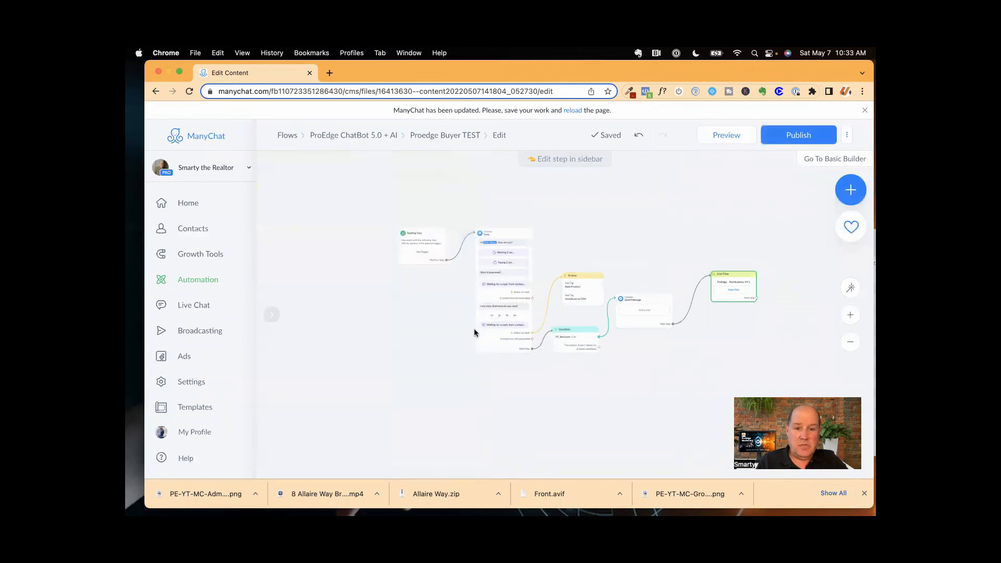
{"action": "left_click_drag", "start_coordinate": [421, 268], "coordinate": [289, 270]}
{"action": "left_click_drag", "start_coordinate": [318, 300], "coordinate": [449, 296]}
{"action": "left_click", "coordinate": [375, 241]}
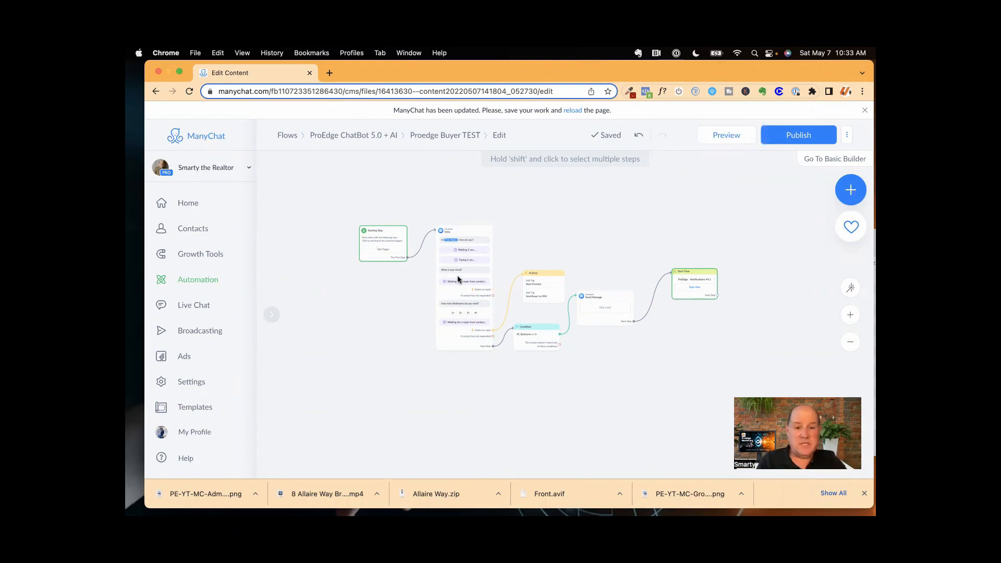
{"action": "left_click", "coordinate": [646, 390]}
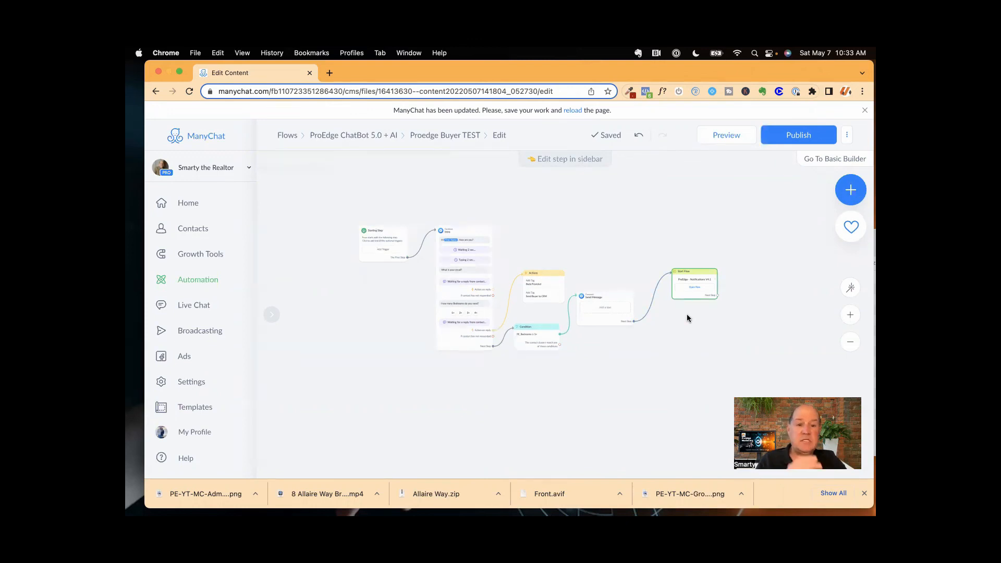
{"action": "scroll", "coordinate": [687, 318], "scroll_direction": "up", "scroll_amount": 5}
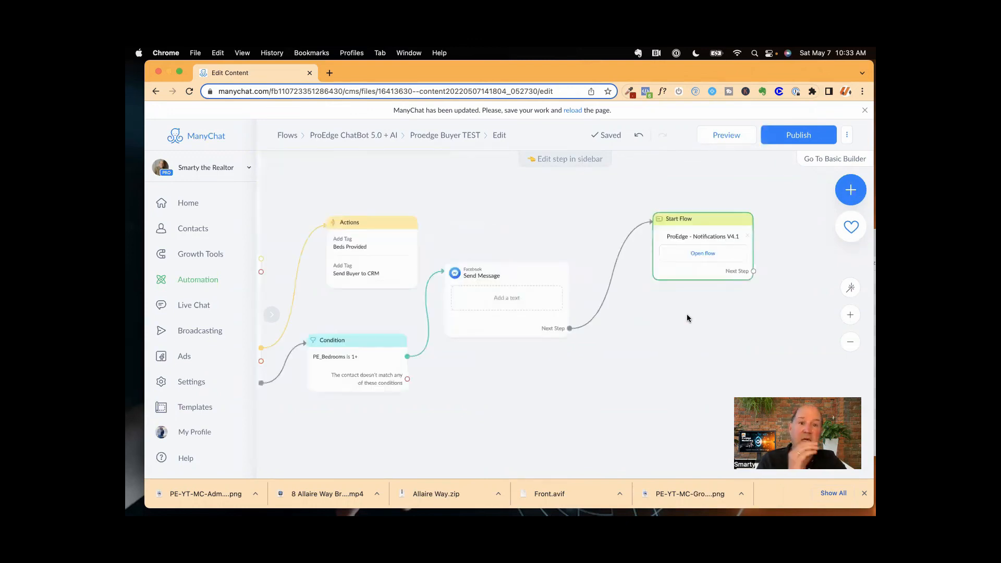